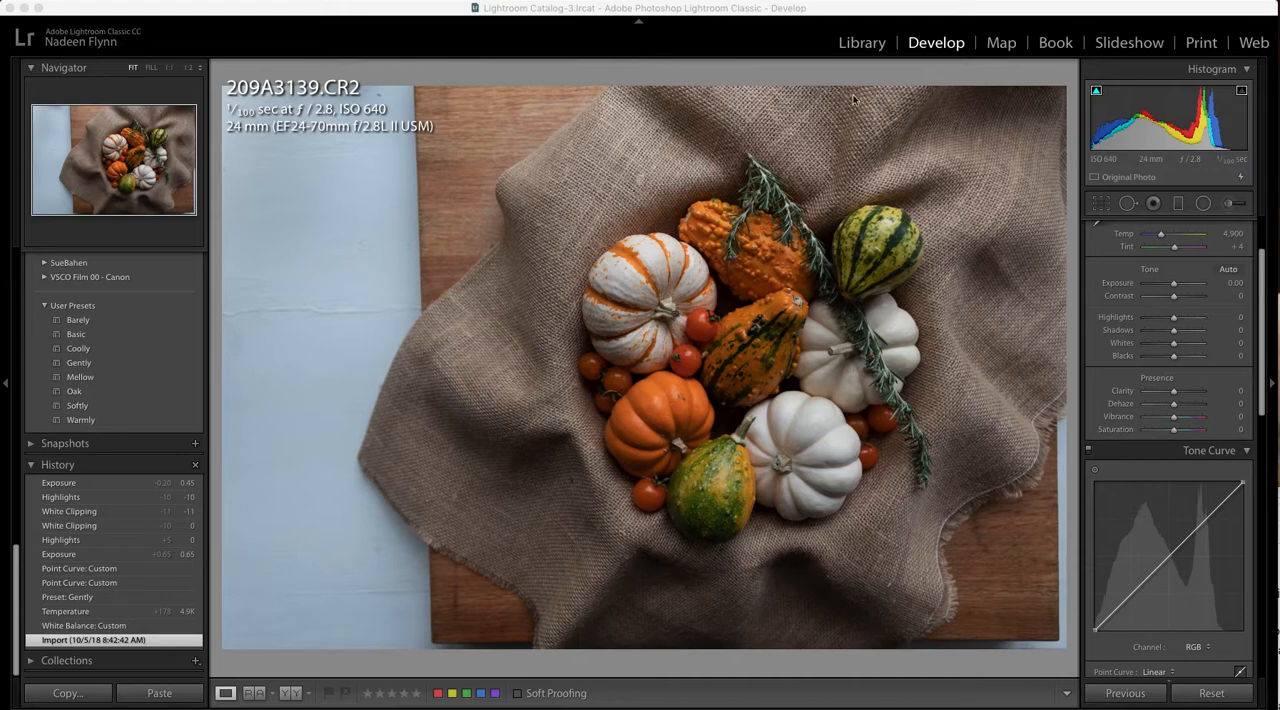
# Apply the Gently user preset to the photo and raise Exposure to +0.35
pyautogui.click(86, 364)
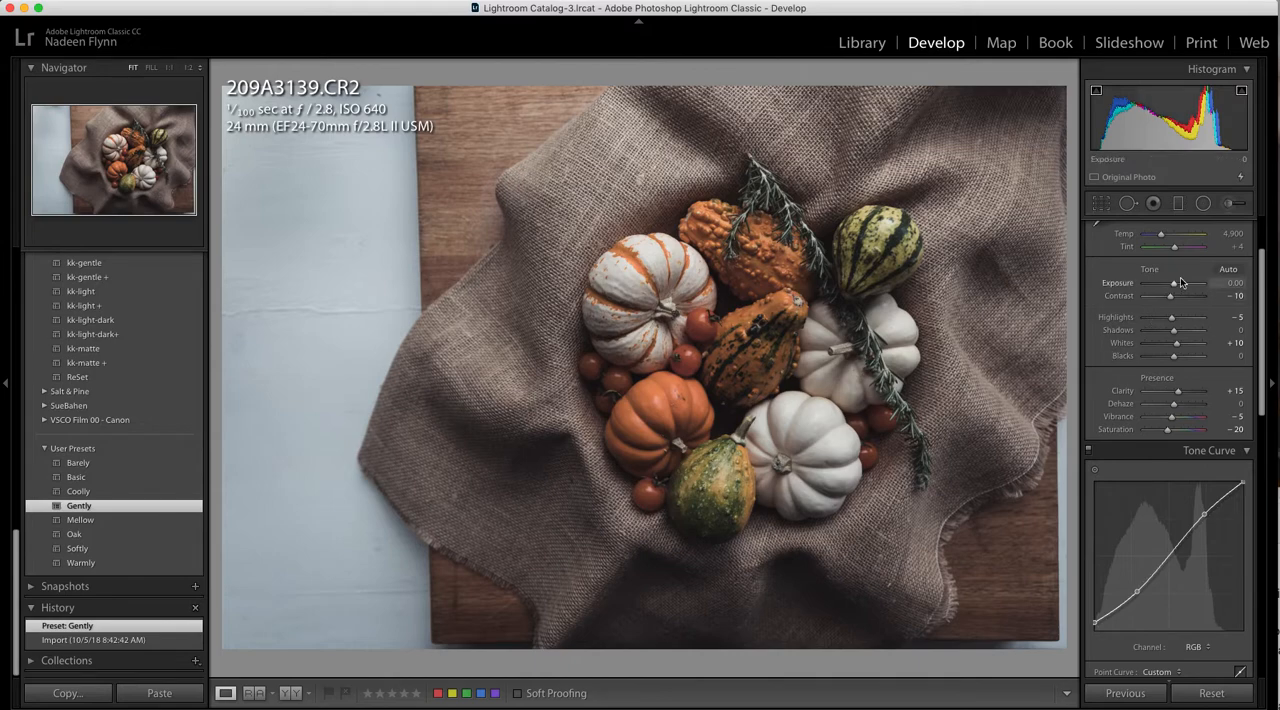
pyautogui.moveTo(1175, 285); pyautogui.dragTo(1175, 286)
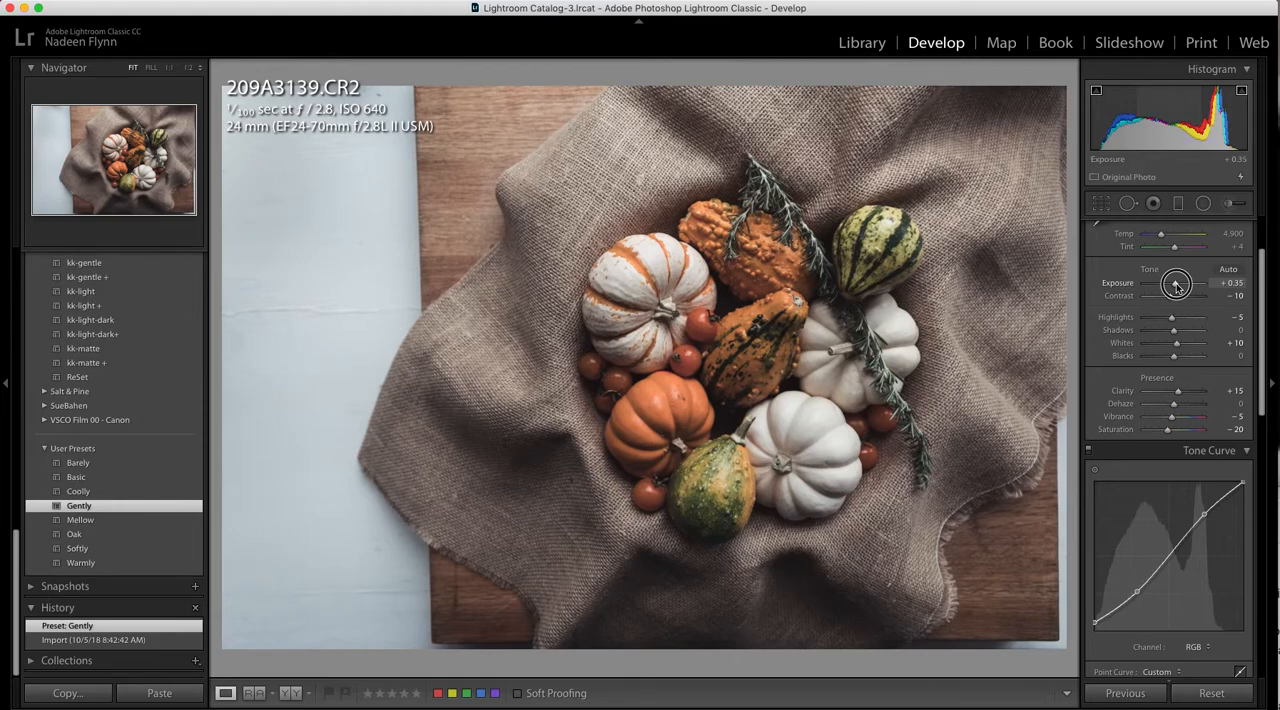
pyautogui.moveTo(1176, 285); pyautogui.dragTo(1176, 285)
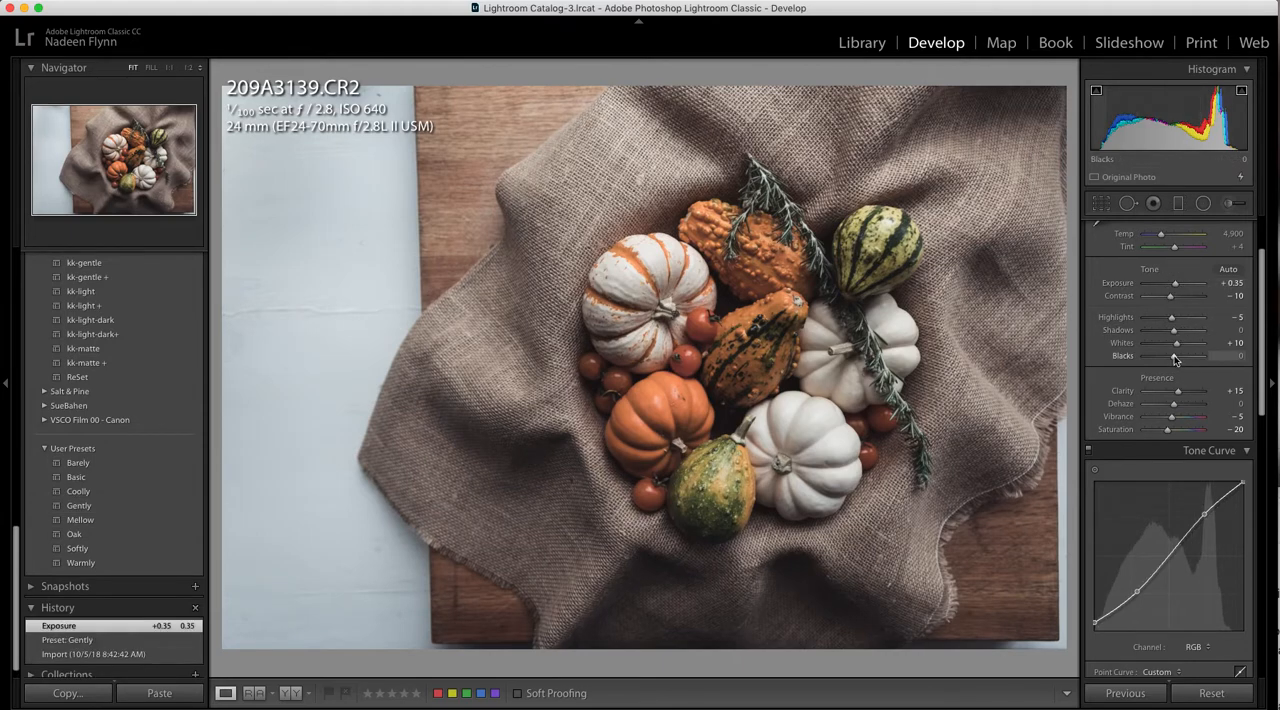
# Set Blacks to -11 and lower the tone curve's black point to the bottom corner of the graph
pyautogui.moveTo(1173, 356); pyautogui.dragTo(1170, 357)
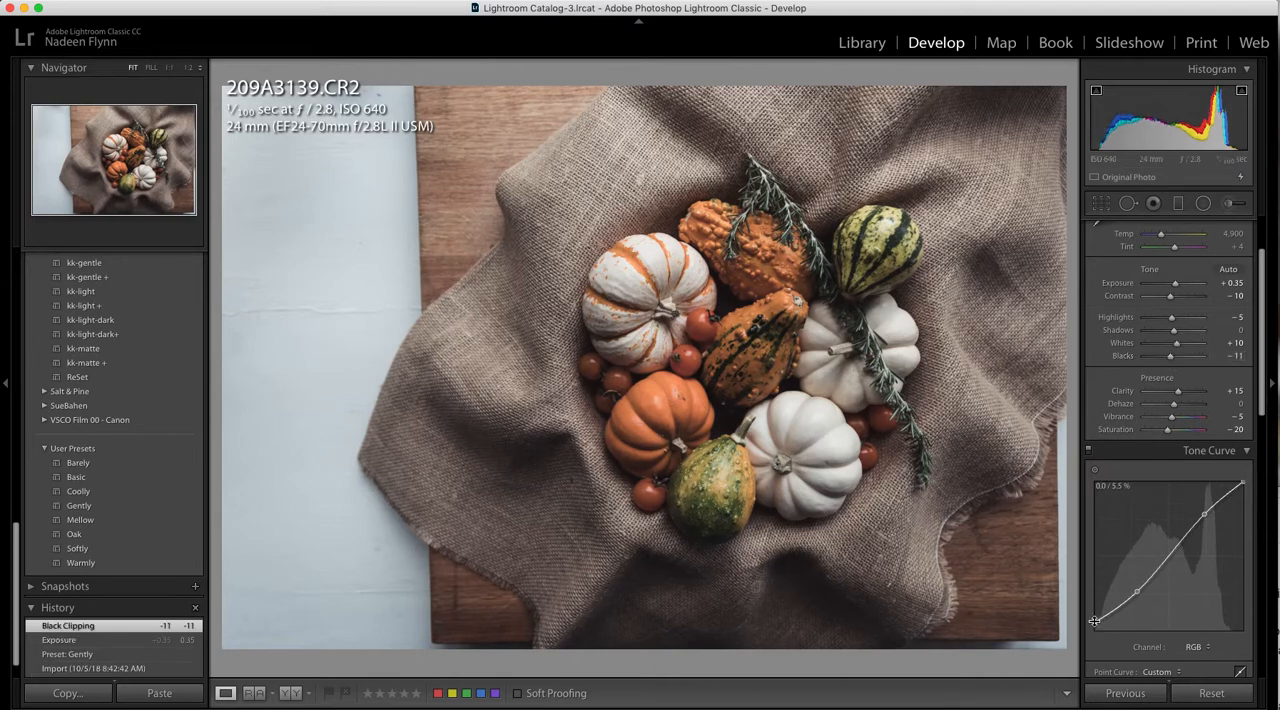
pyautogui.moveTo(1094, 621); pyautogui.dragTo(1092, 631)
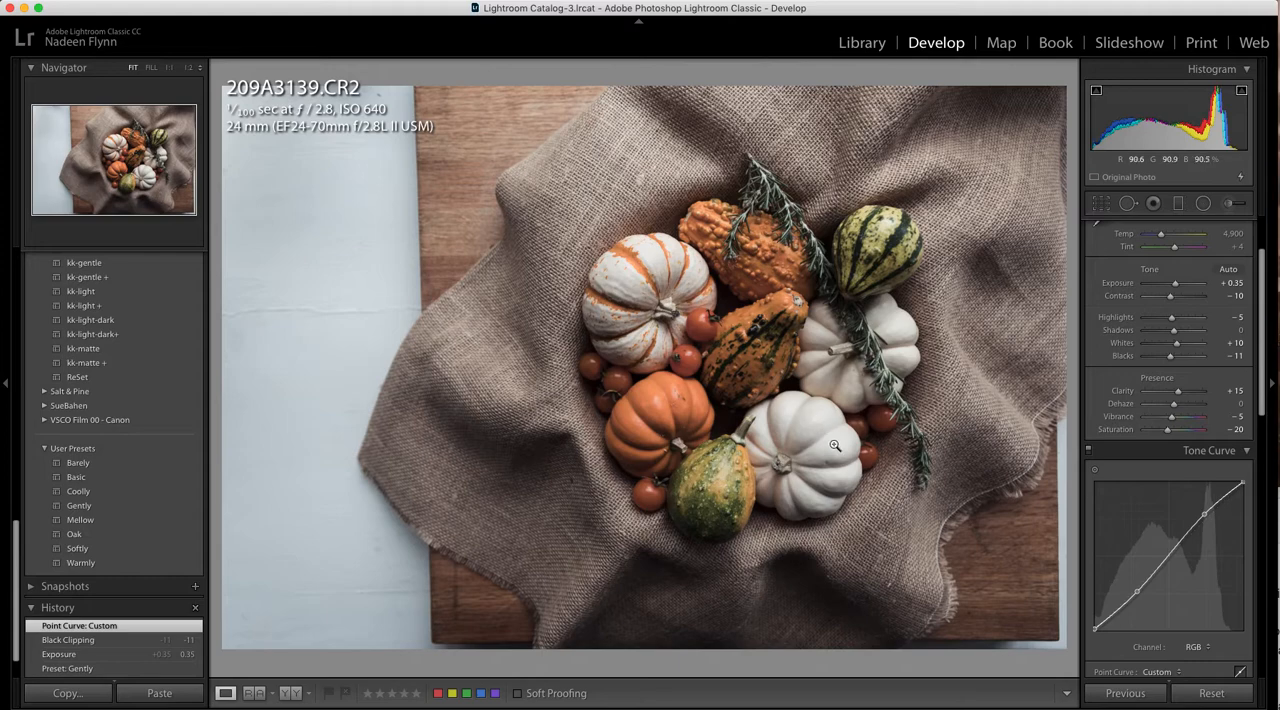
# Start a crop with a 1 x 1 aspect ratio and reposition the photo so the pumpkins sit centred in the frame
pyautogui.click(1101, 204)
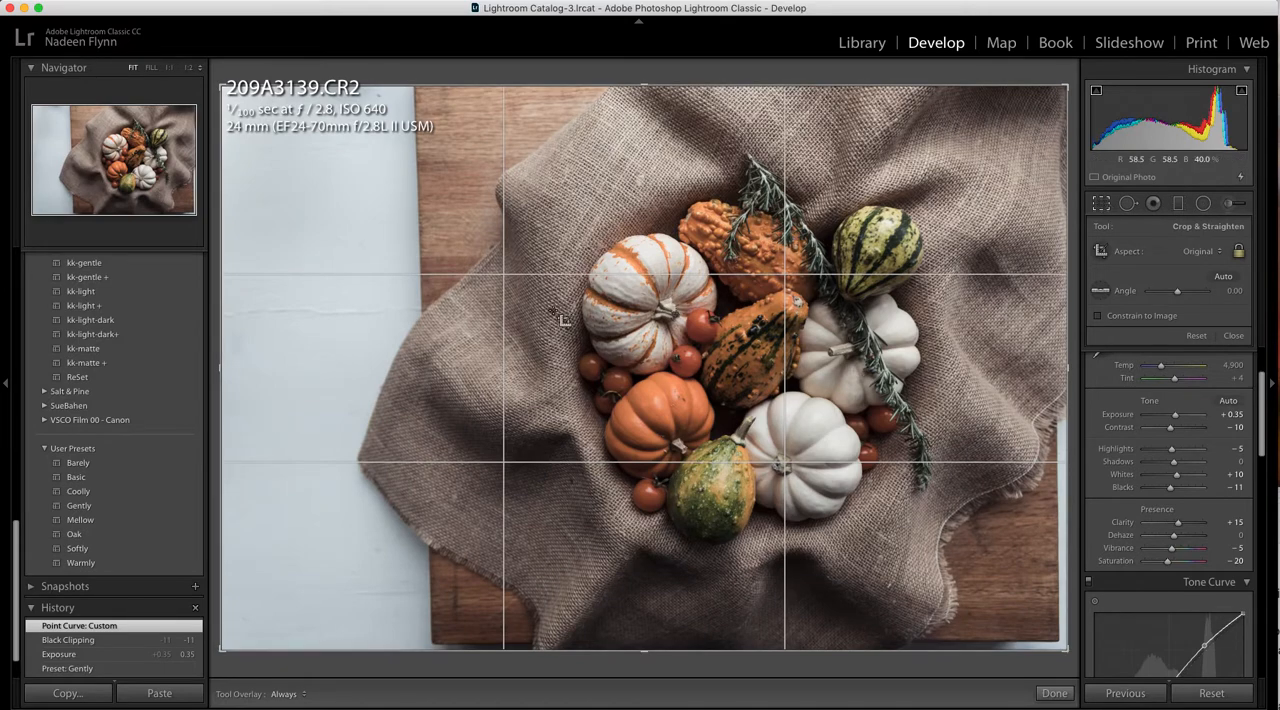
pyautogui.click(1220, 253)
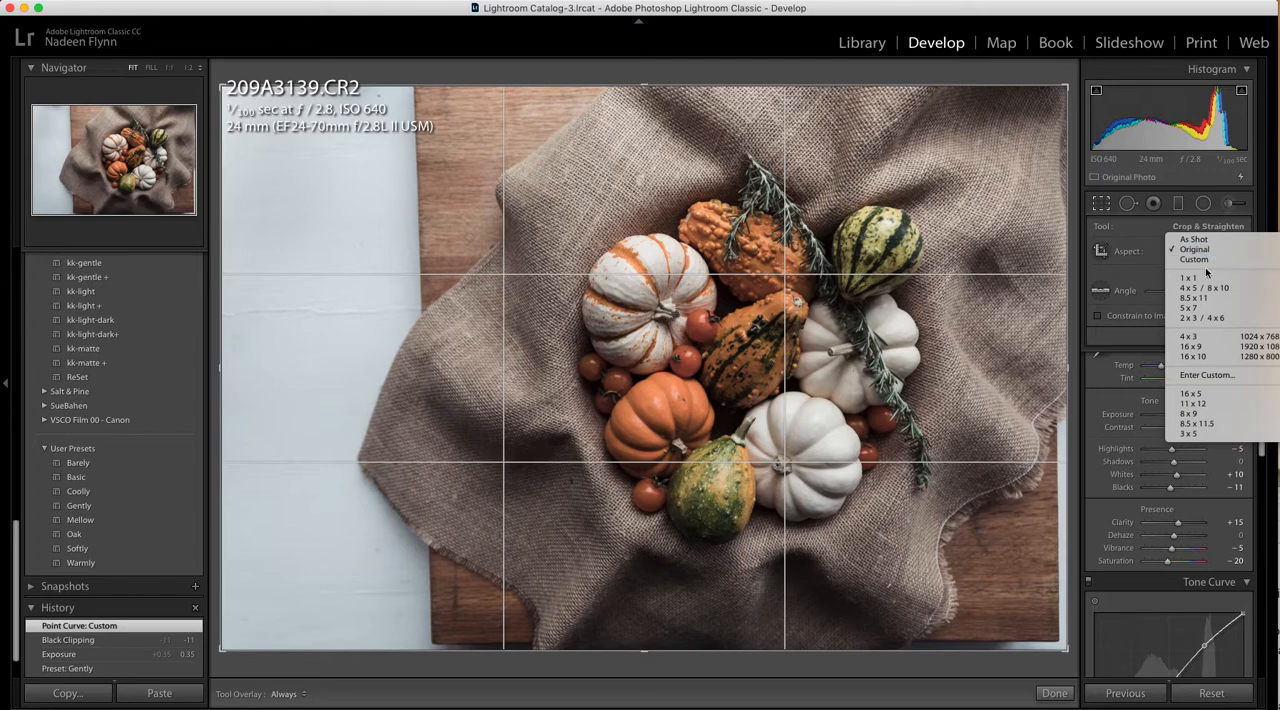
pyautogui.click(1197, 280)
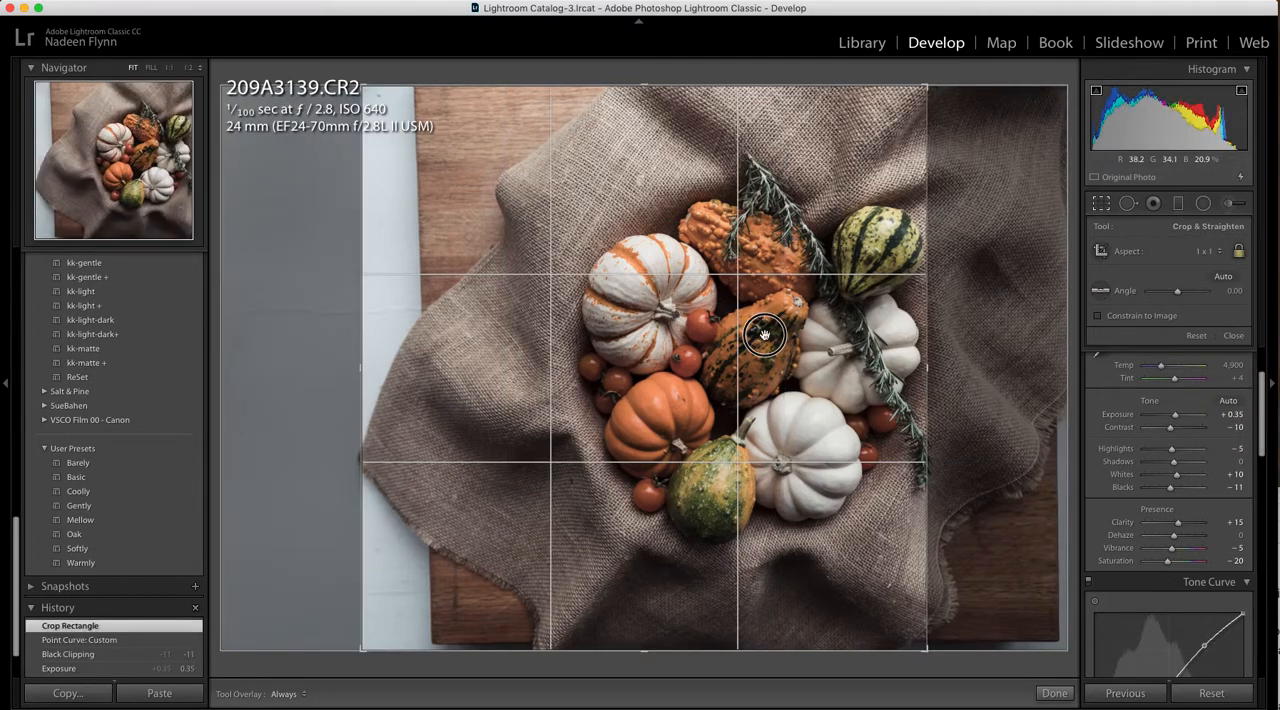
pyautogui.moveTo(784, 335); pyautogui.dragTo(666, 335)
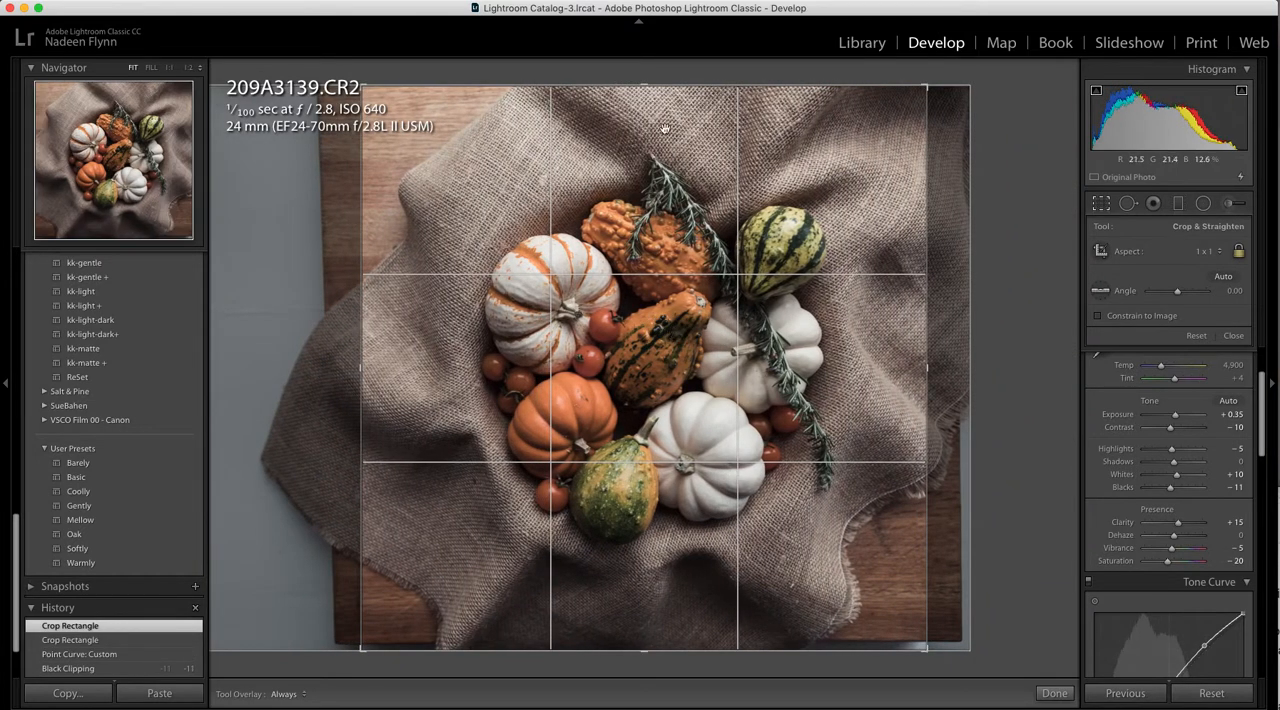
# Tighten the square crop around the pumpkins from its upper and lower edges, recentre the photo slightly and apply the crop
pyautogui.moveTo(644, 86); pyautogui.dragTo(646, 106)
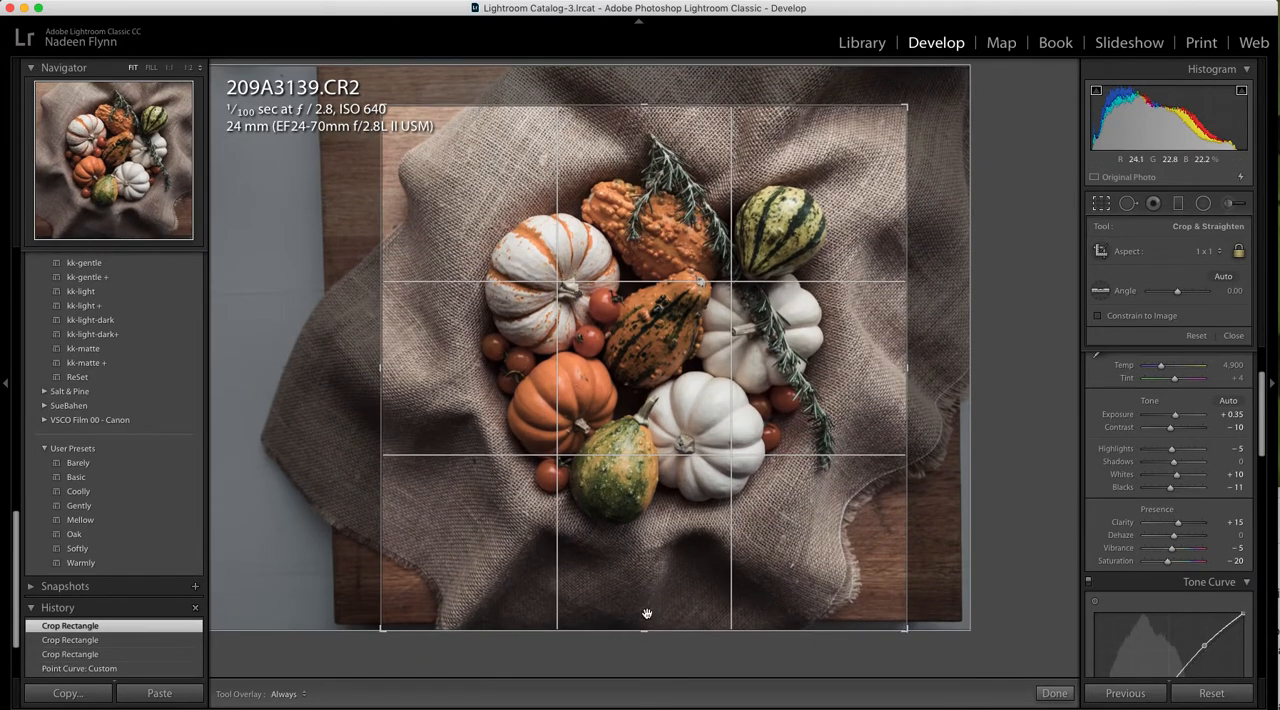
pyautogui.moveTo(645, 632); pyautogui.dragTo(651, 601)
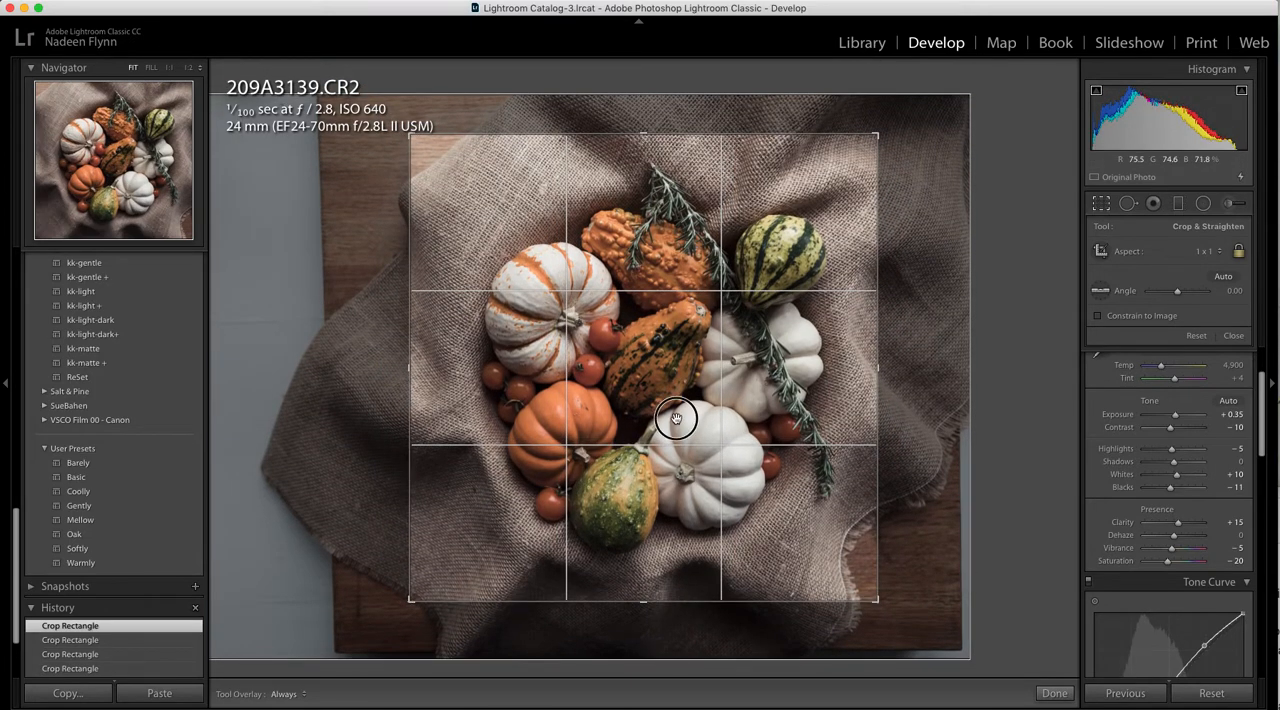
pyautogui.moveTo(676, 418); pyautogui.dragTo(673, 418)
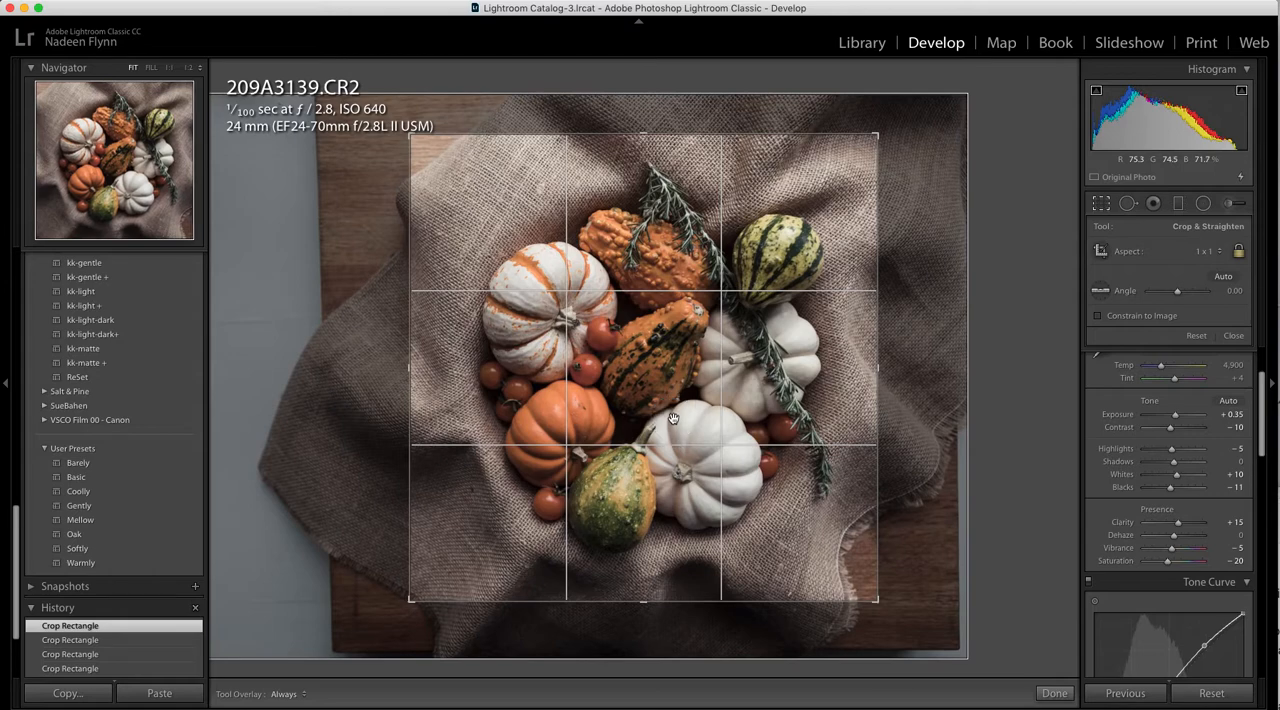
pyautogui.click(1101, 204)
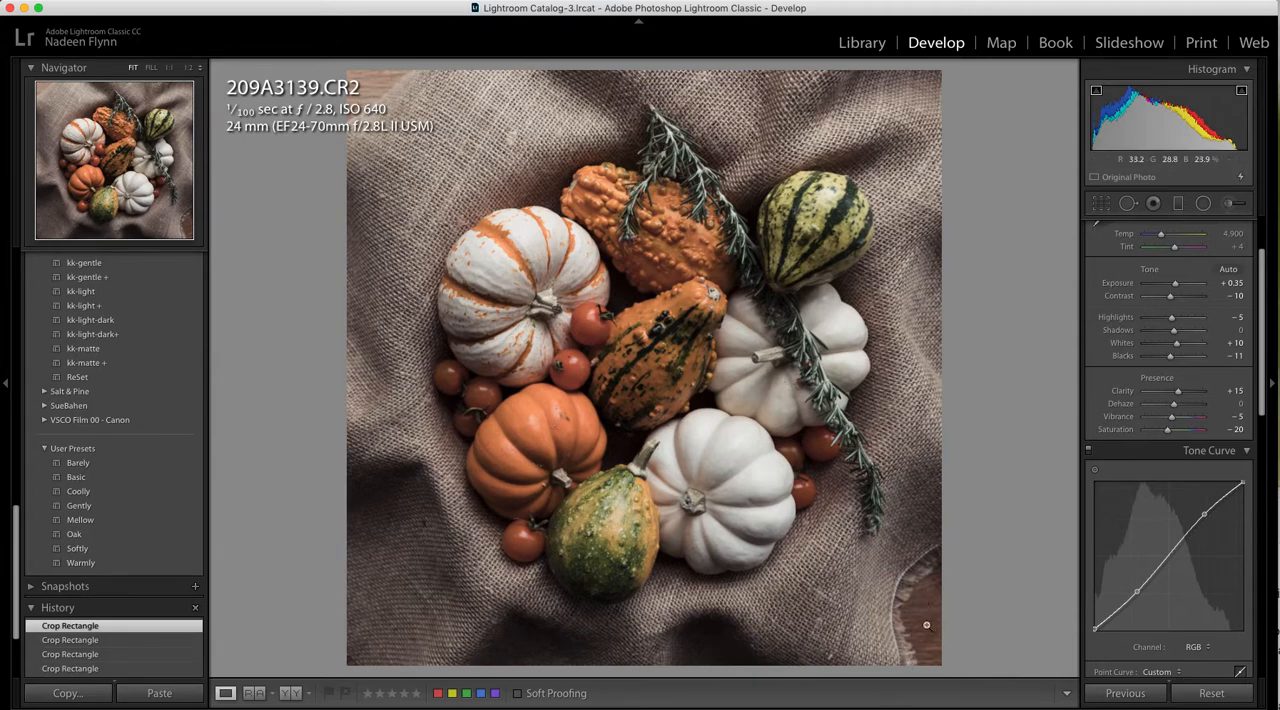
# Heal the exposed wood in the photo's upper-left corner with spot removal at size 80, sampling from the nearby burlap
pyautogui.click(1127, 203)
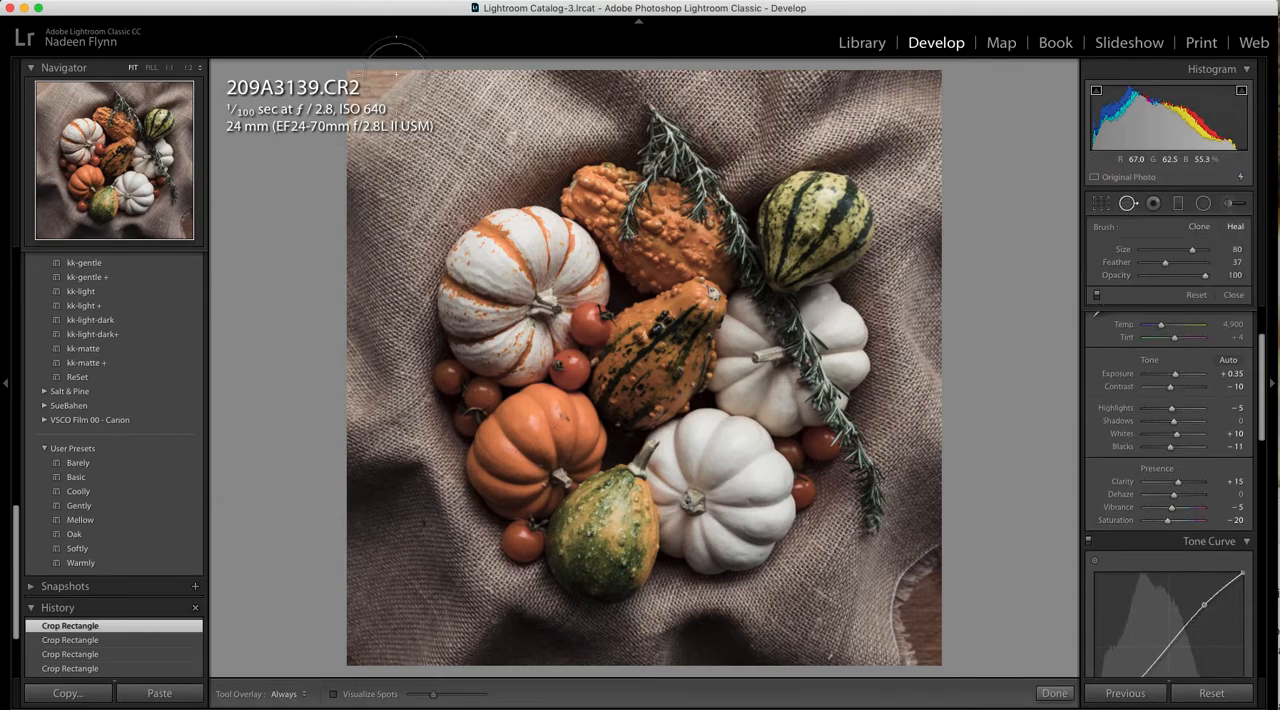
pyautogui.moveTo(386, 63); pyautogui.dragTo(335, 101)
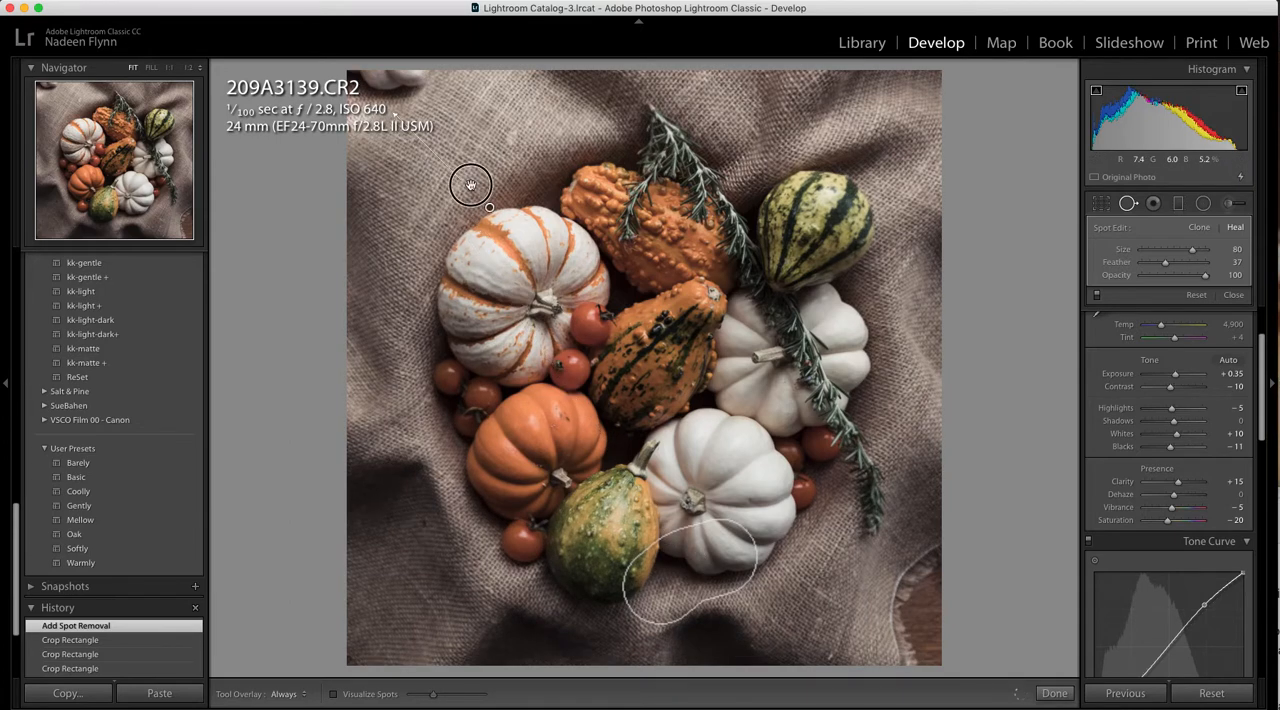
pyautogui.press('/')
pyautogui.press('/')
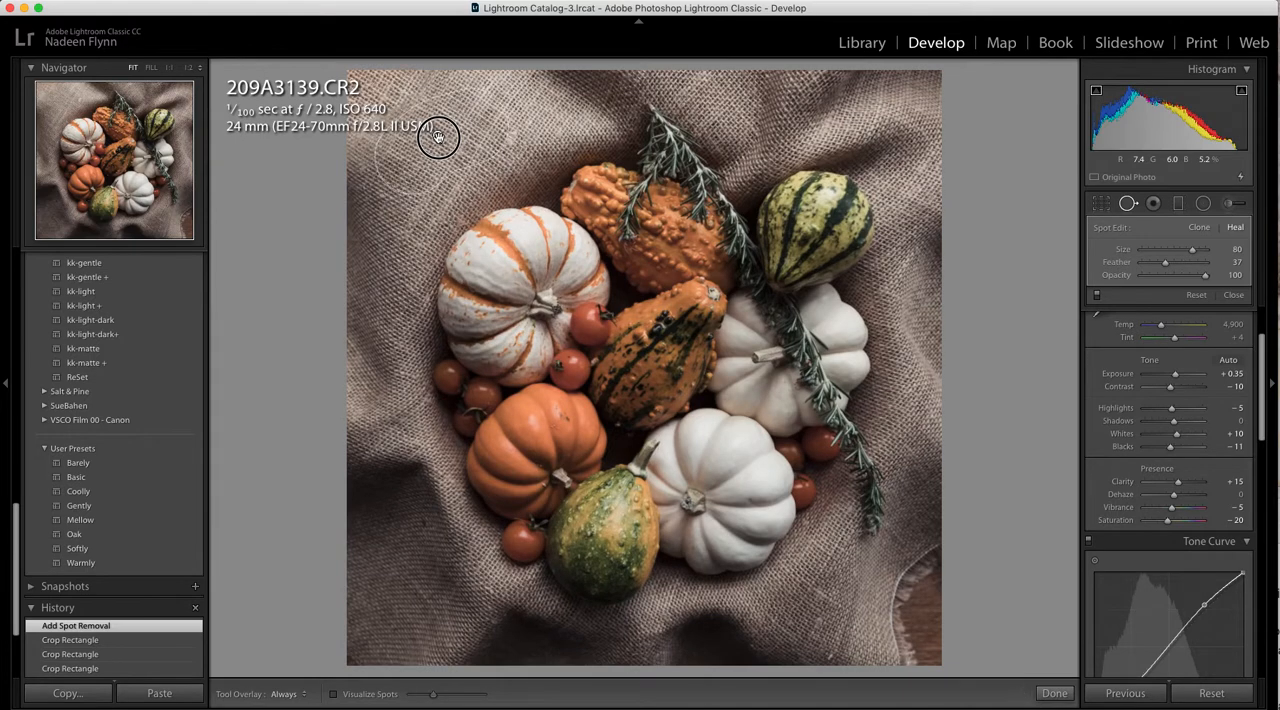
pyautogui.moveTo(438, 137); pyautogui.dragTo(438, 136)
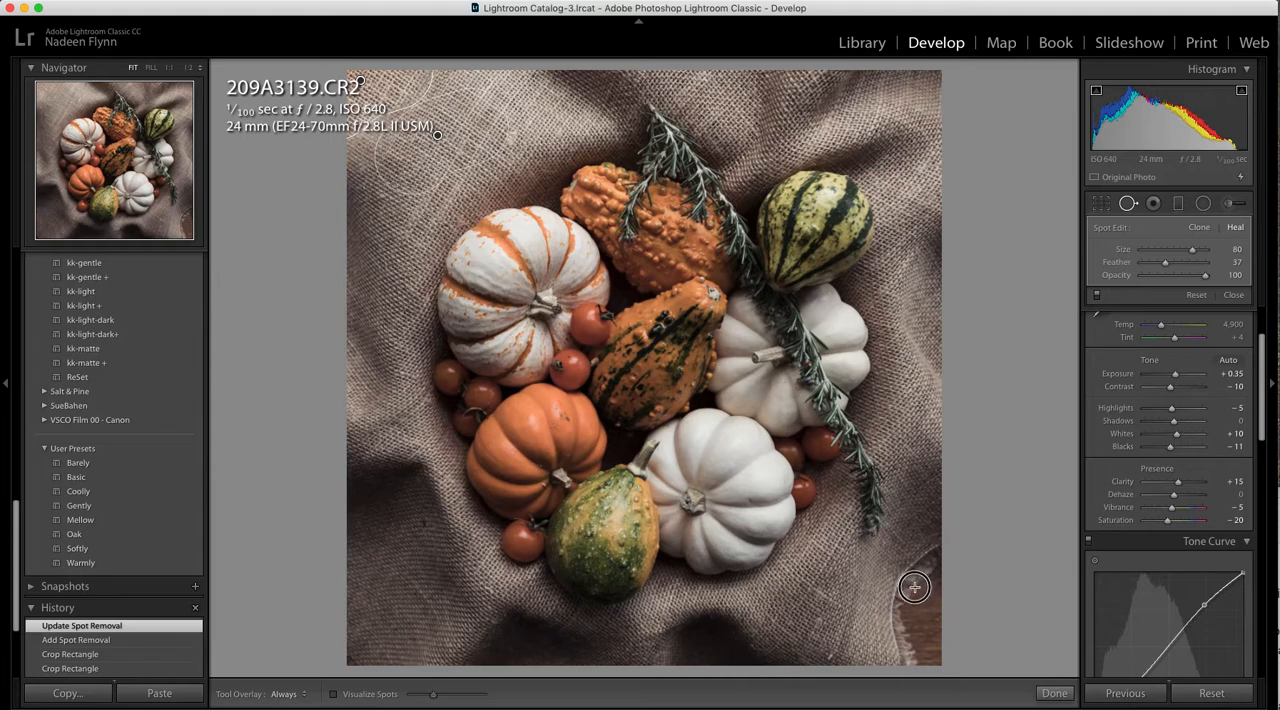
# Heal the frayed edge and wood in the photo's lower-right corner, refine the burlap sample position and close spot removal
pyautogui.moveTo(914, 588); pyautogui.dragTo(929, 646)
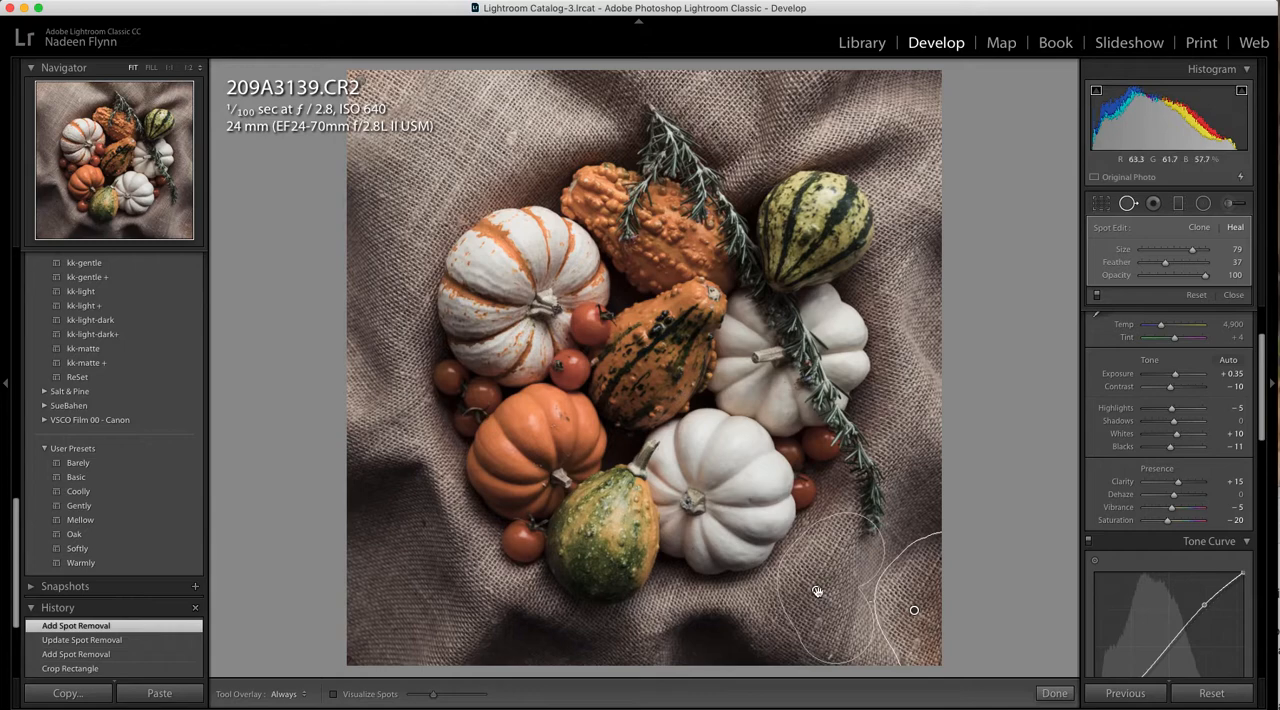
pyautogui.moveTo(817, 590); pyautogui.dragTo(830, 604)
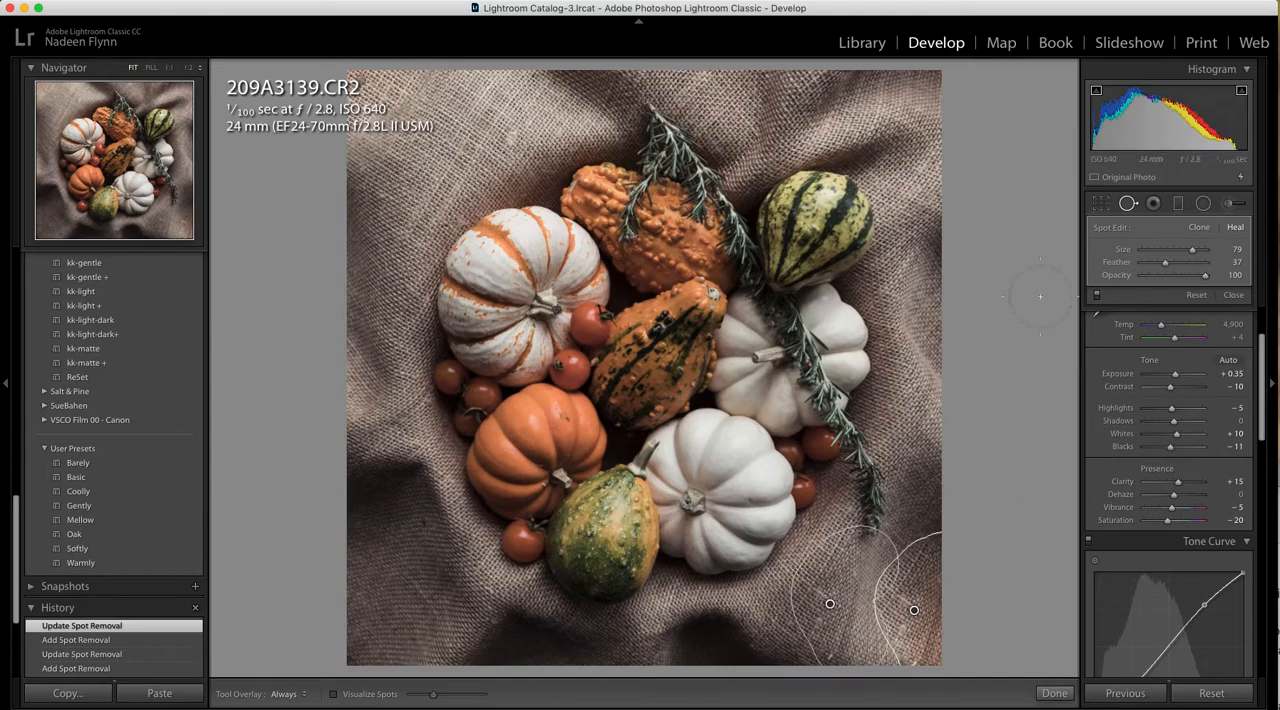
pyautogui.click(1127, 203)
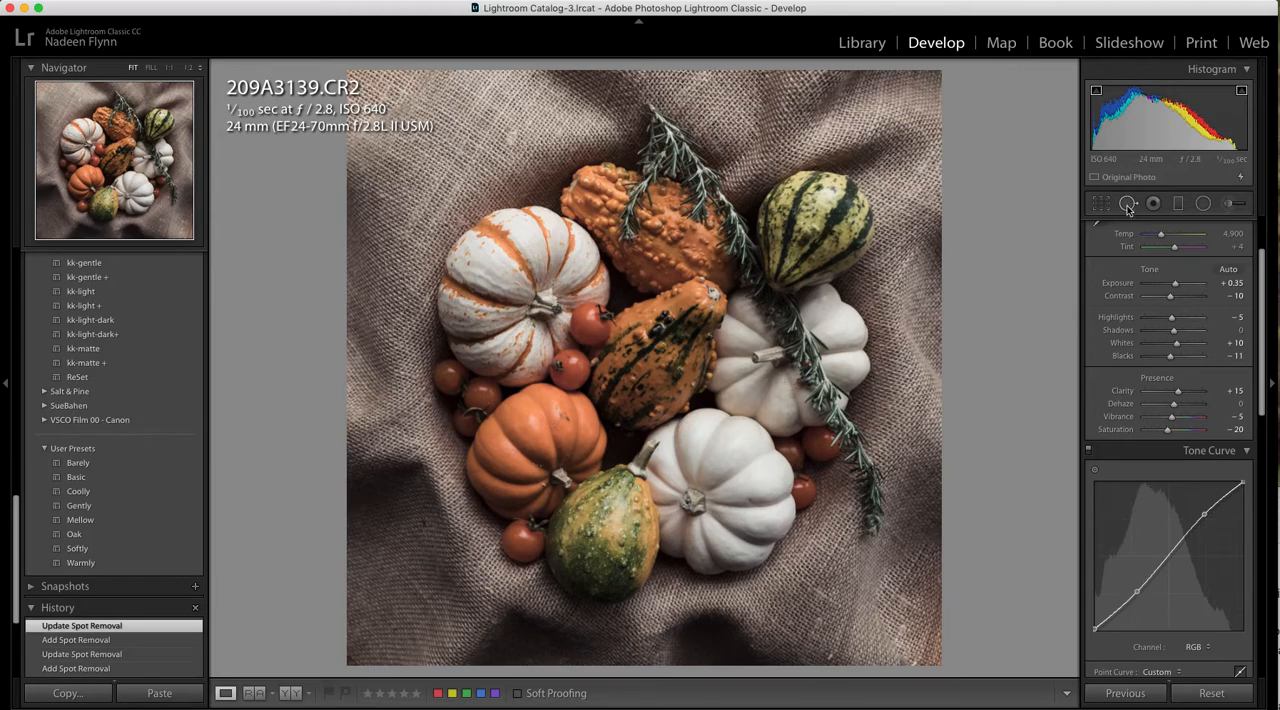
# Set the Luminance noise reduction to 19
pyautogui.scroll(-5, 1152, 389)
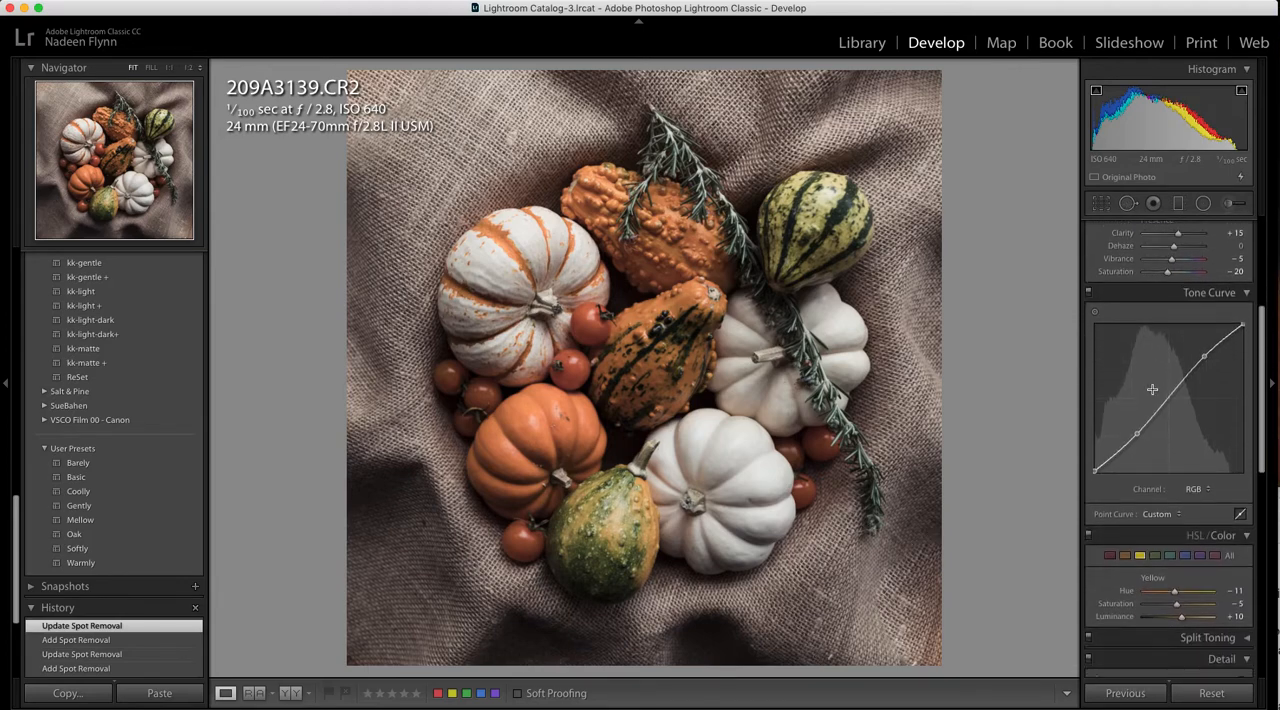
pyautogui.scroll(-1, 1152, 389)
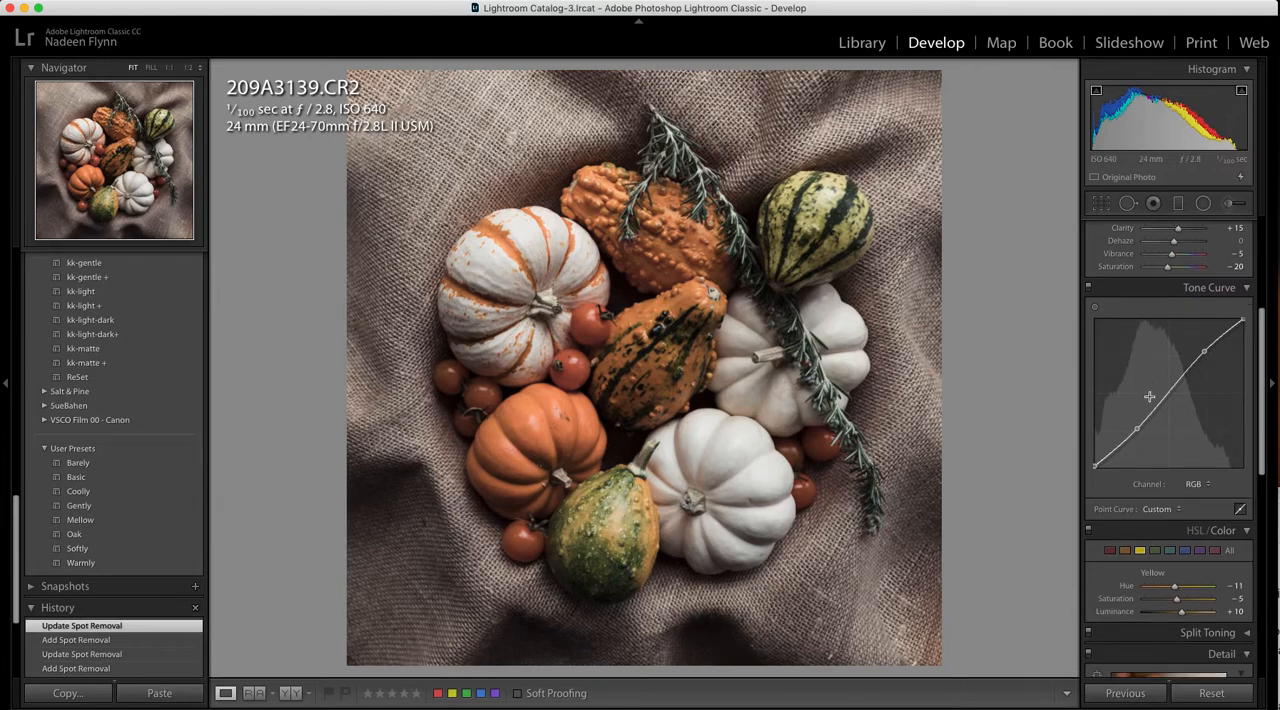
pyautogui.scroll(-4, 1149, 397)
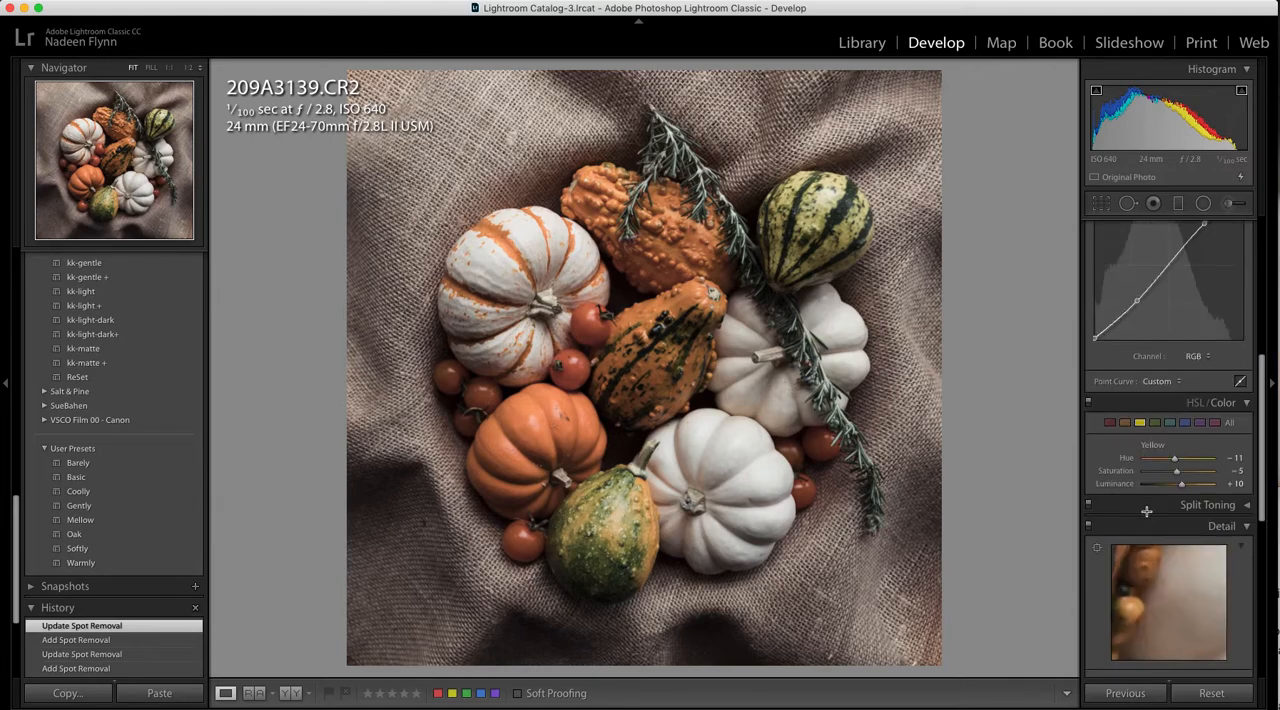
pyautogui.scroll(-13, 1147, 511)
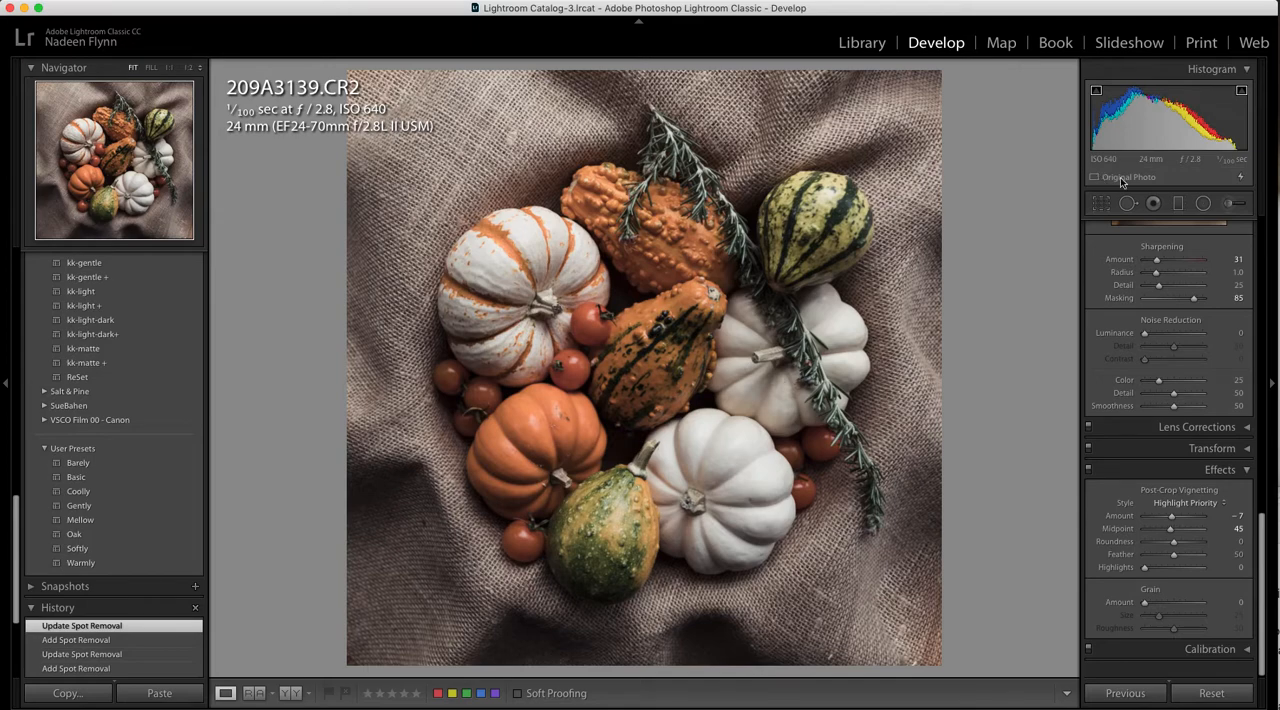
pyautogui.scroll(1, 1185, 345)
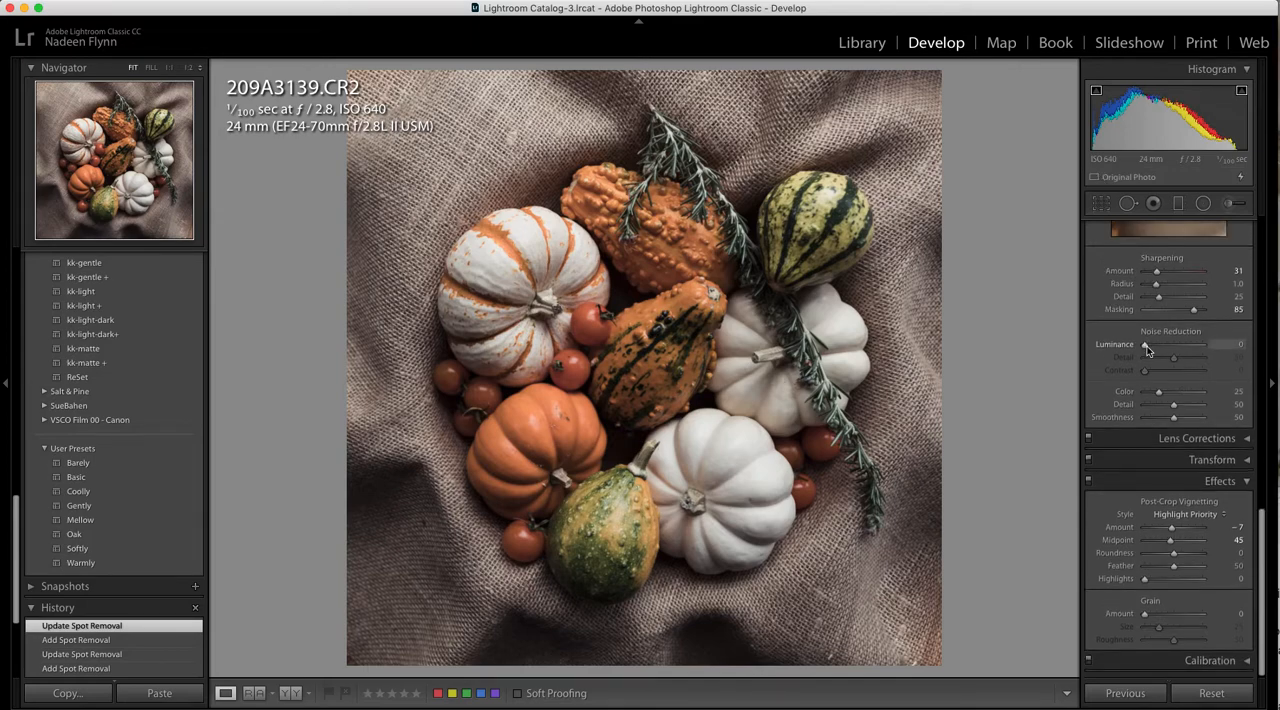
pyautogui.moveTo(1146, 346); pyautogui.dragTo(1156, 345)
# Examine the noise and sharpness of the burlap, orange gourd, white pumpkin and dark shadow area in the detail preview
pyautogui.scroll(5, 1156, 345)
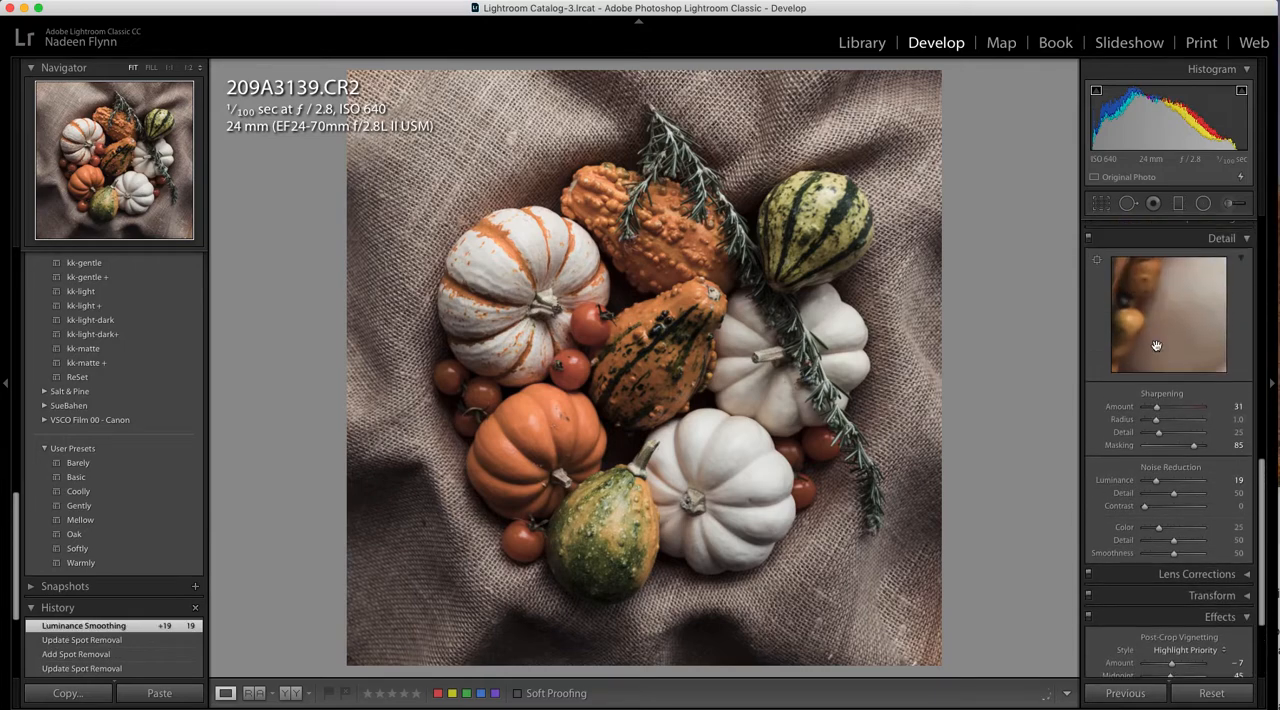
pyautogui.scroll(1, 1156, 345)
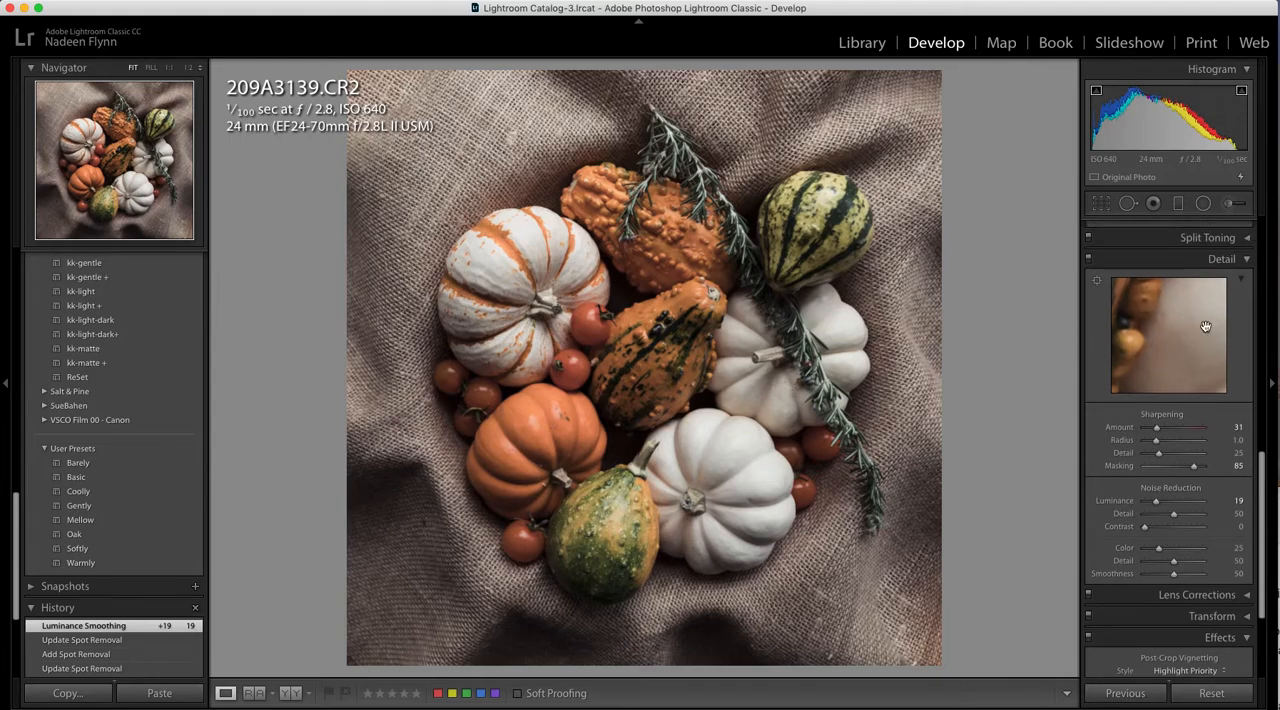
pyautogui.click(1097, 283)
pyautogui.click(710, 297)
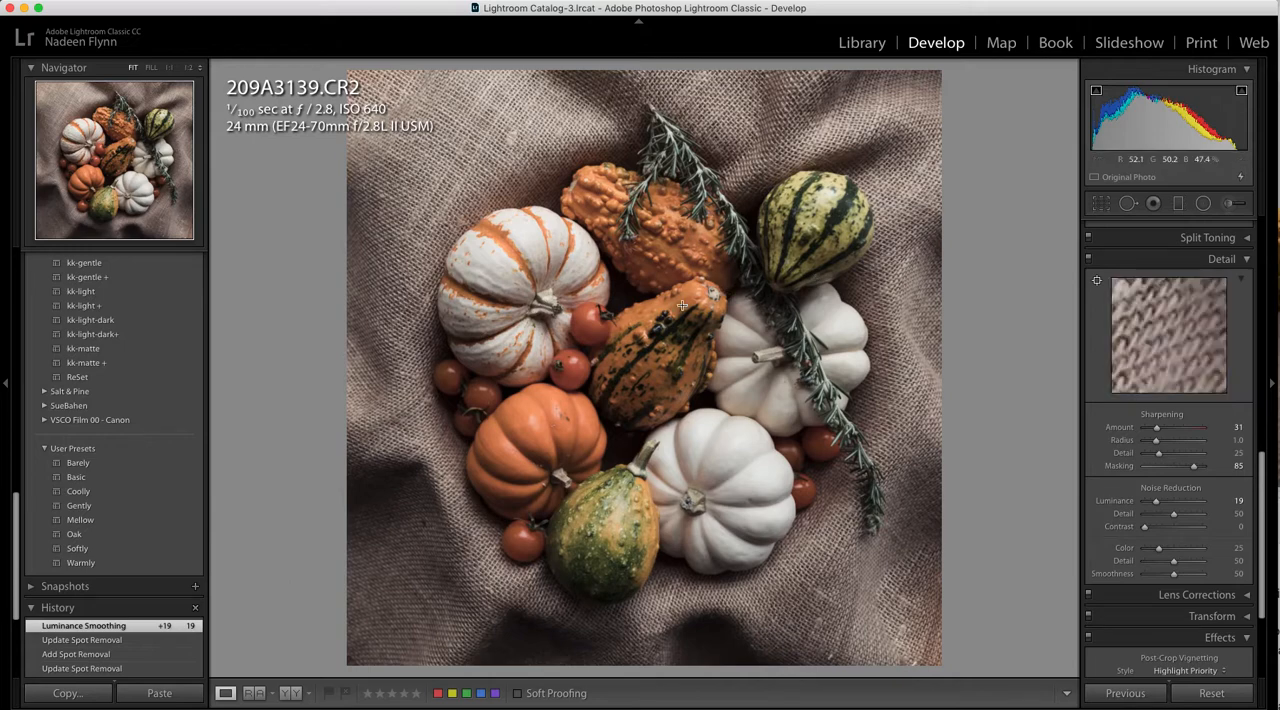
pyautogui.click(668, 320)
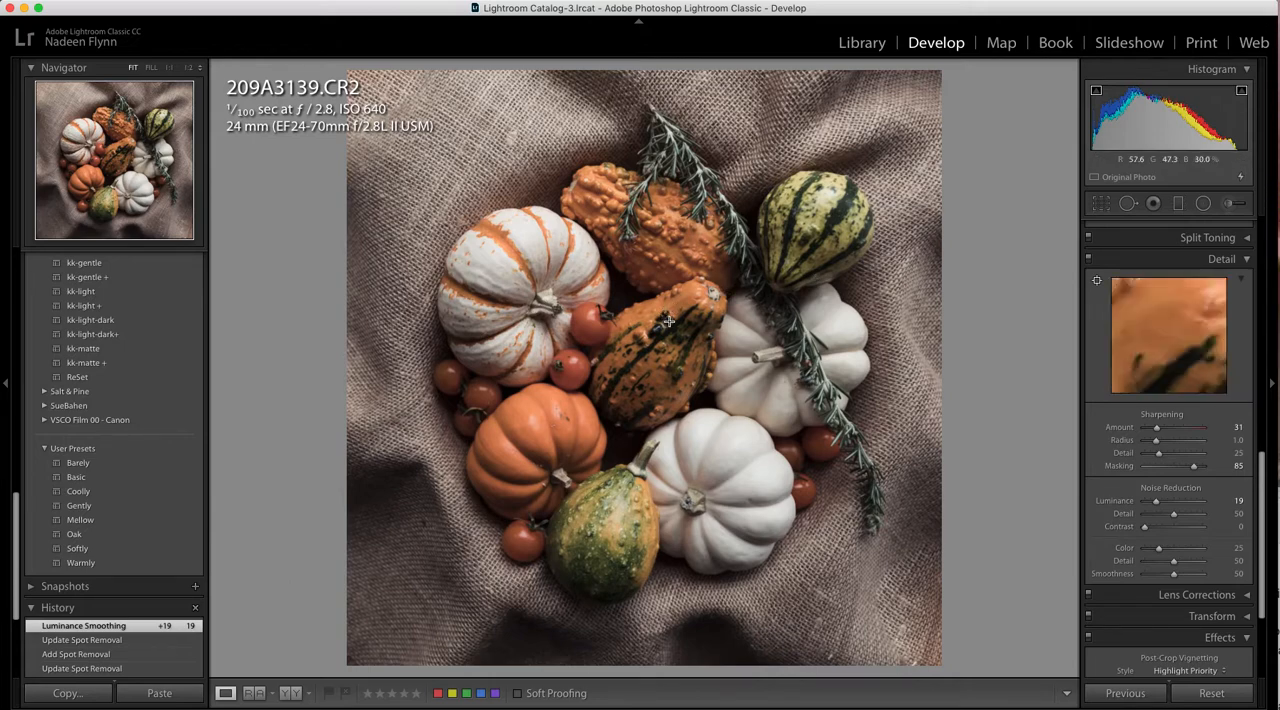
pyautogui.click(681, 335)
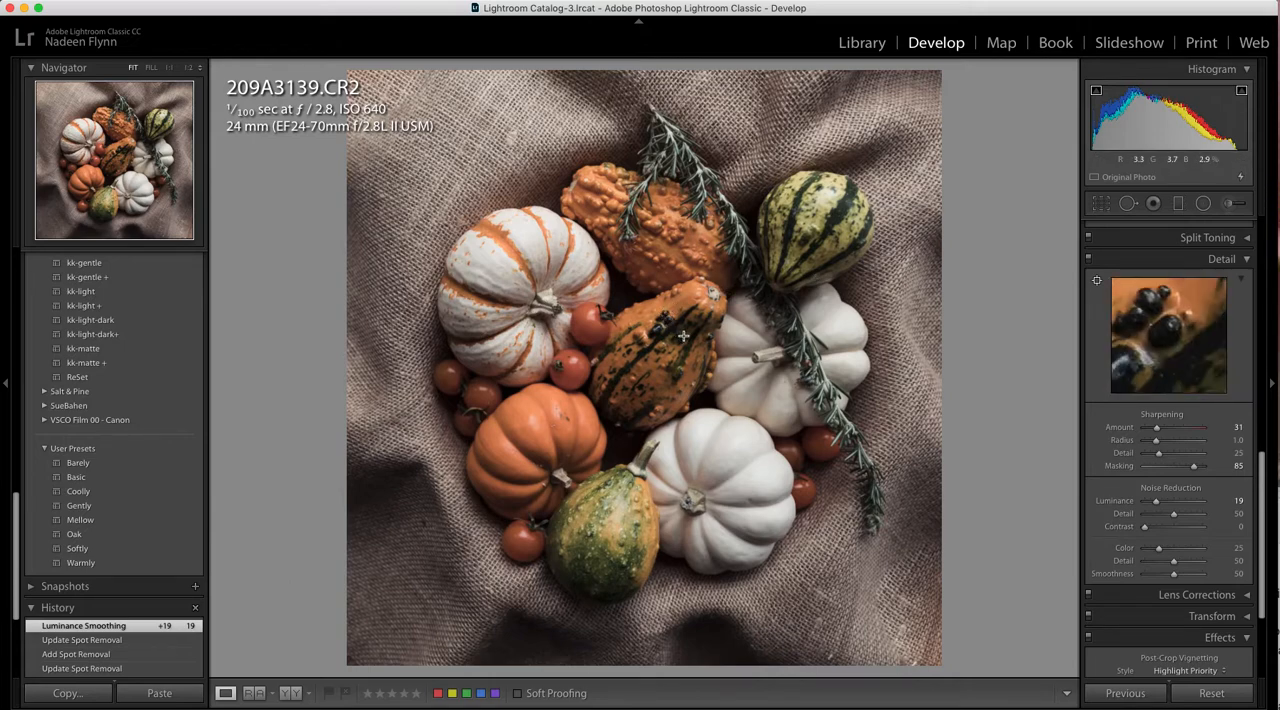
pyautogui.click(731, 333)
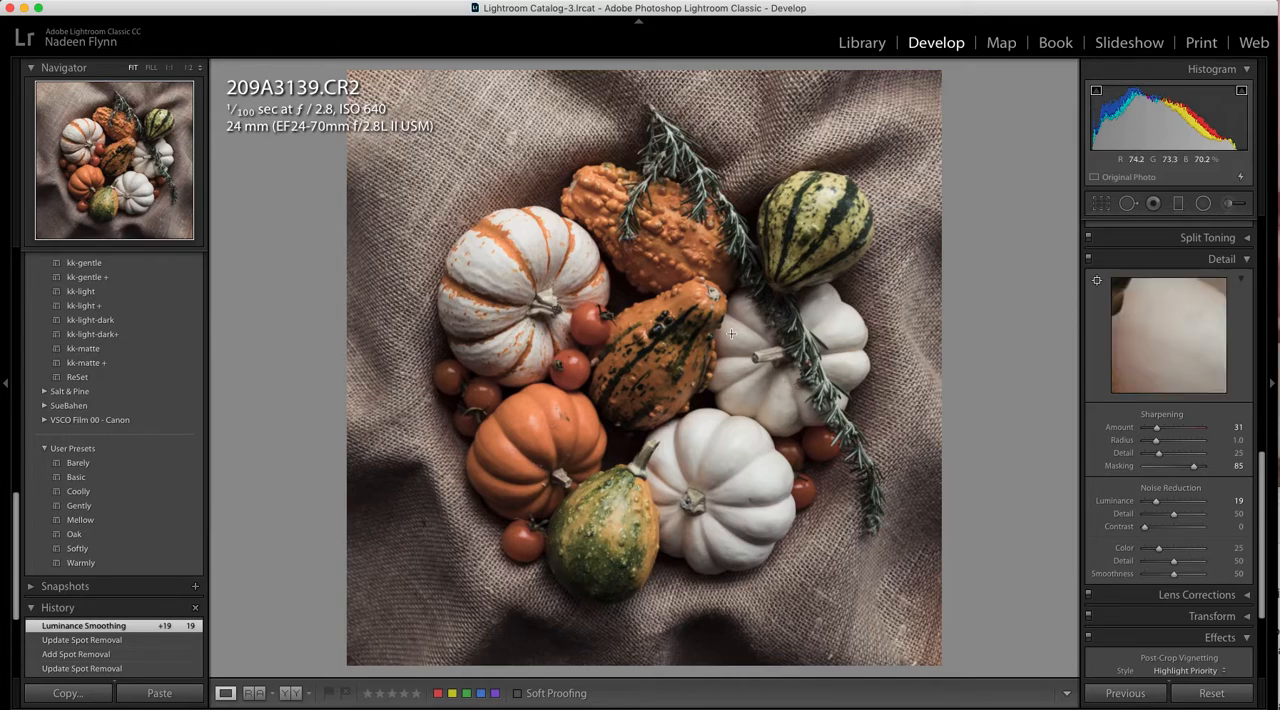
pyautogui.click(752, 206)
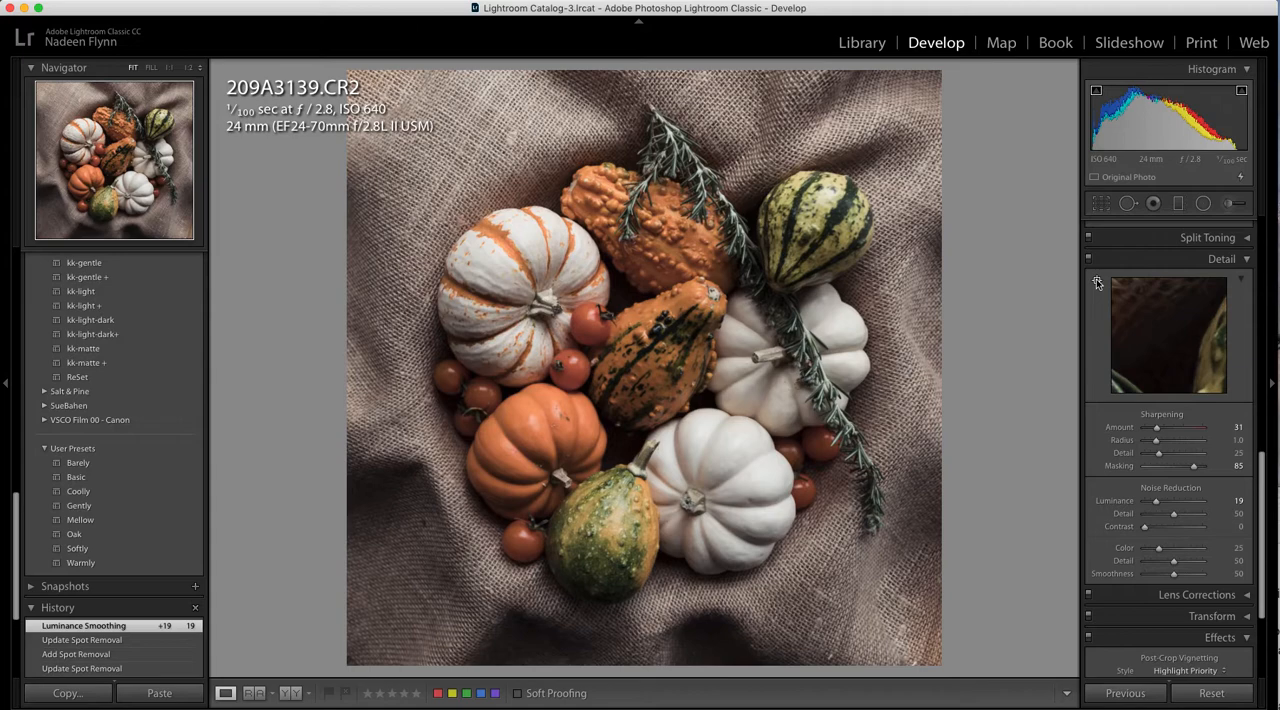
# Strengthen the post-crop vignette by setting its Amount to -45 and Midpoint to 35
pyautogui.scroll(-5, 1136, 438)
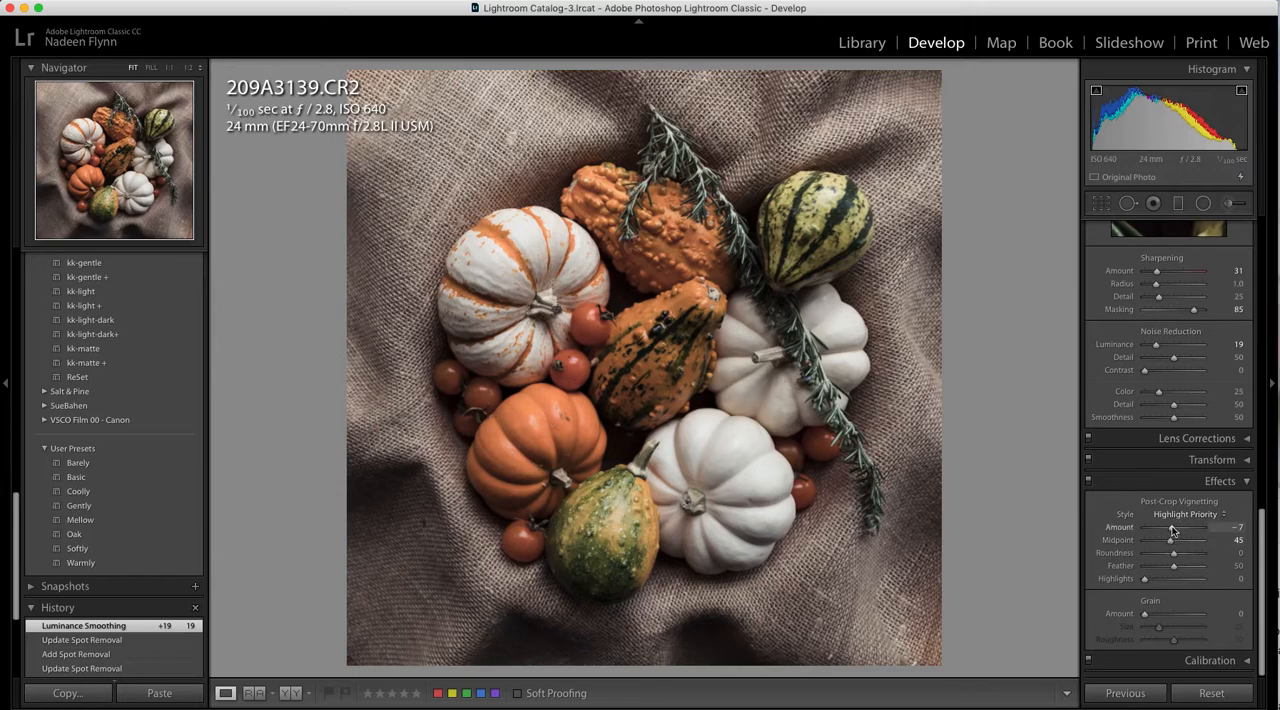
pyautogui.moveTo(1173, 531); pyautogui.dragTo(1170, 529)
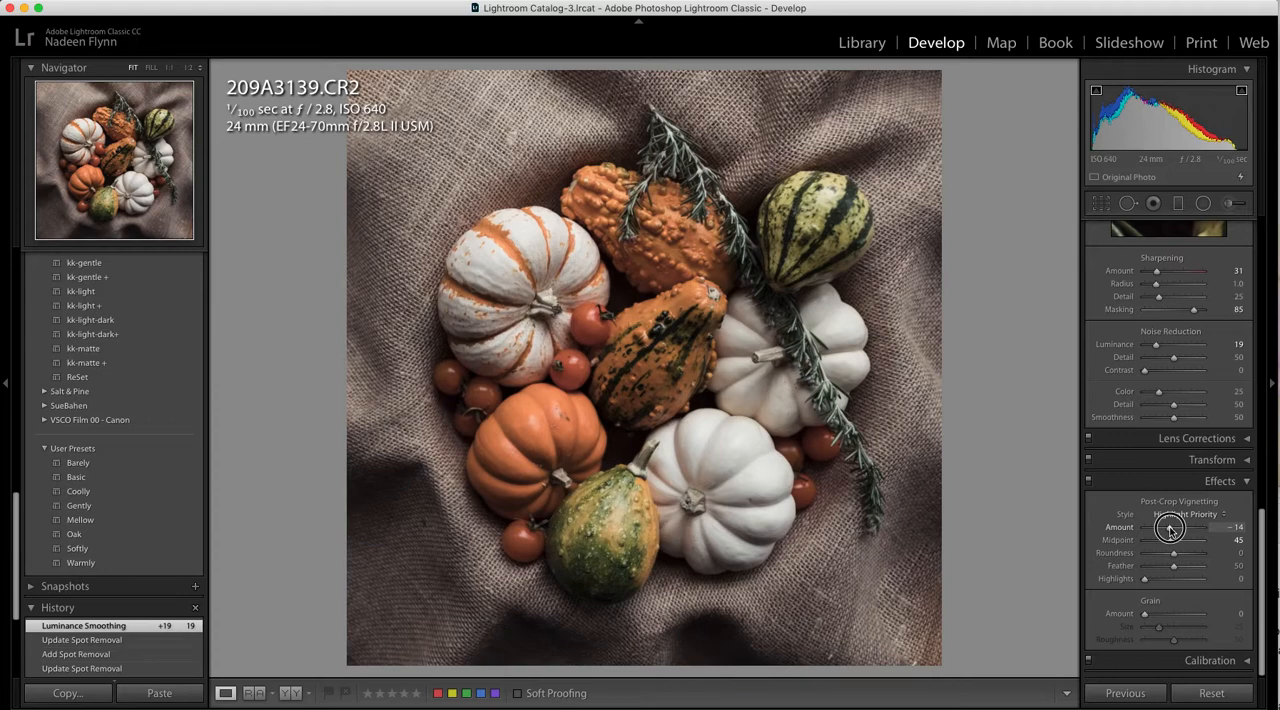
pyautogui.moveTo(1170, 529); pyautogui.dragTo(1164, 543)
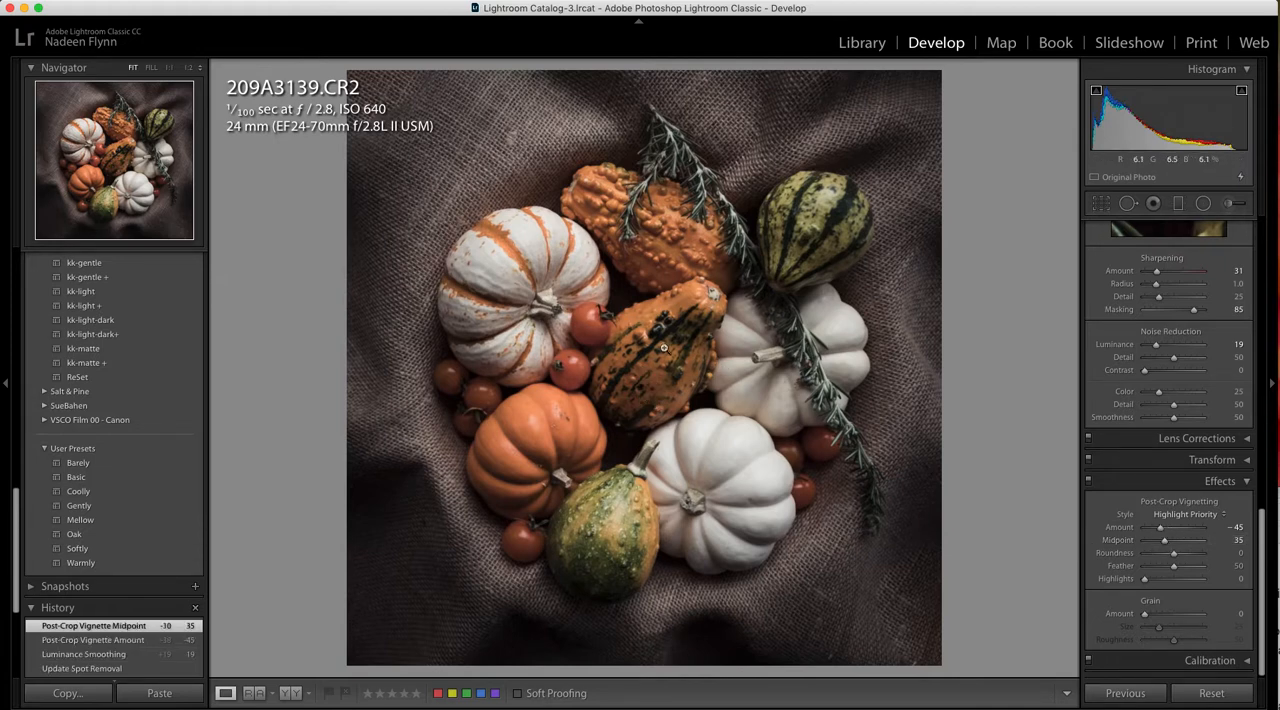
# Add a radial filter over the central striped orange gourd, then rotate, move and reshape its oval to follow the gourd's tilt
pyautogui.click(1204, 203)
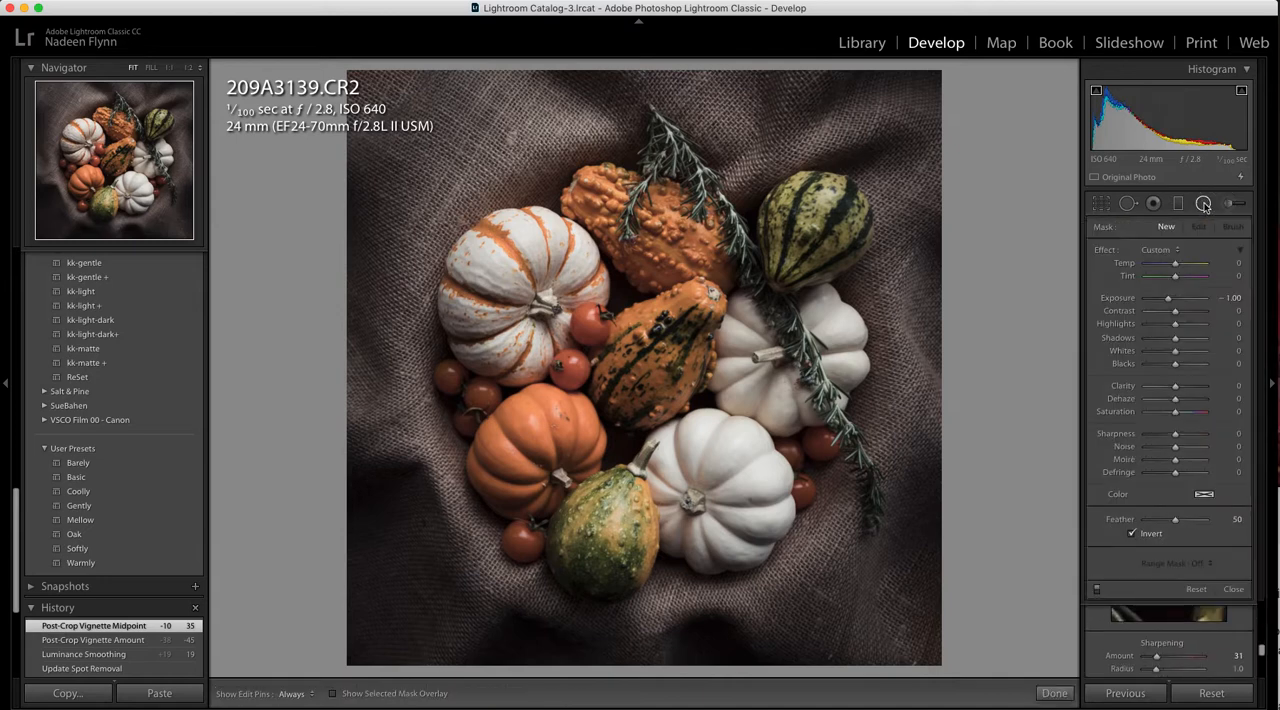
pyautogui.moveTo(658, 344); pyautogui.dragTo(731, 432)
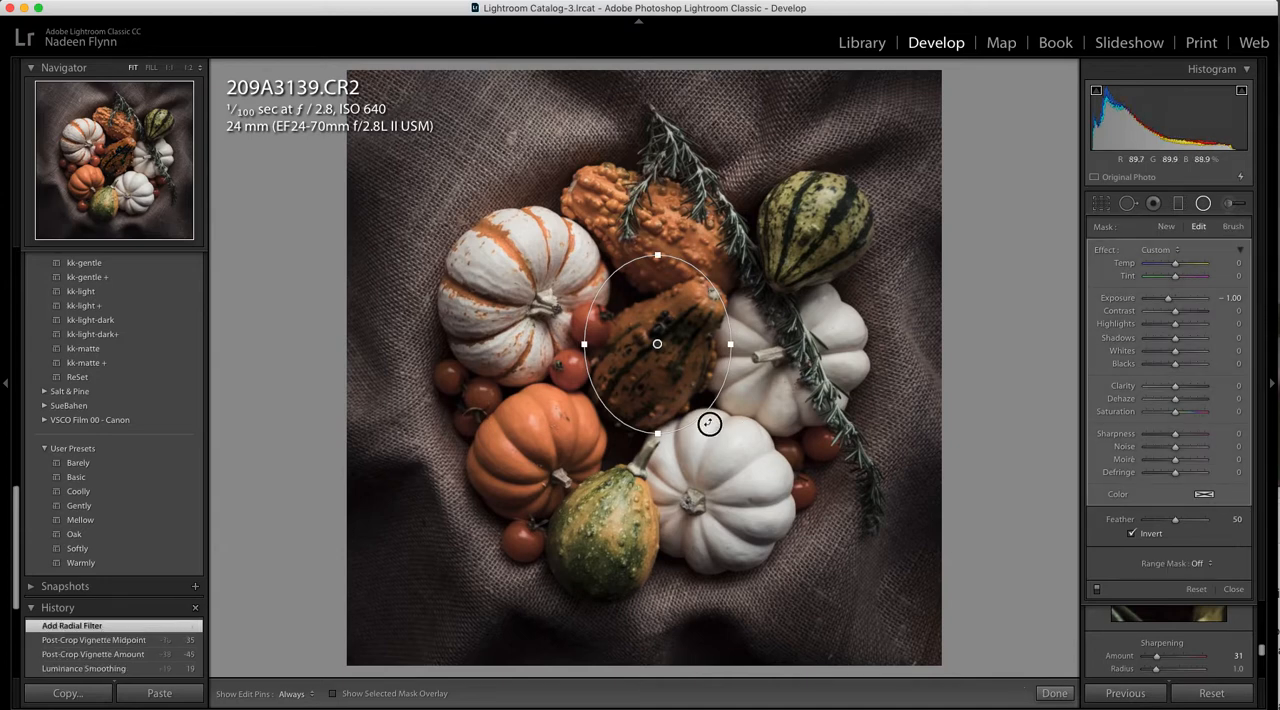
pyautogui.moveTo(709, 423); pyautogui.dragTo(681, 435)
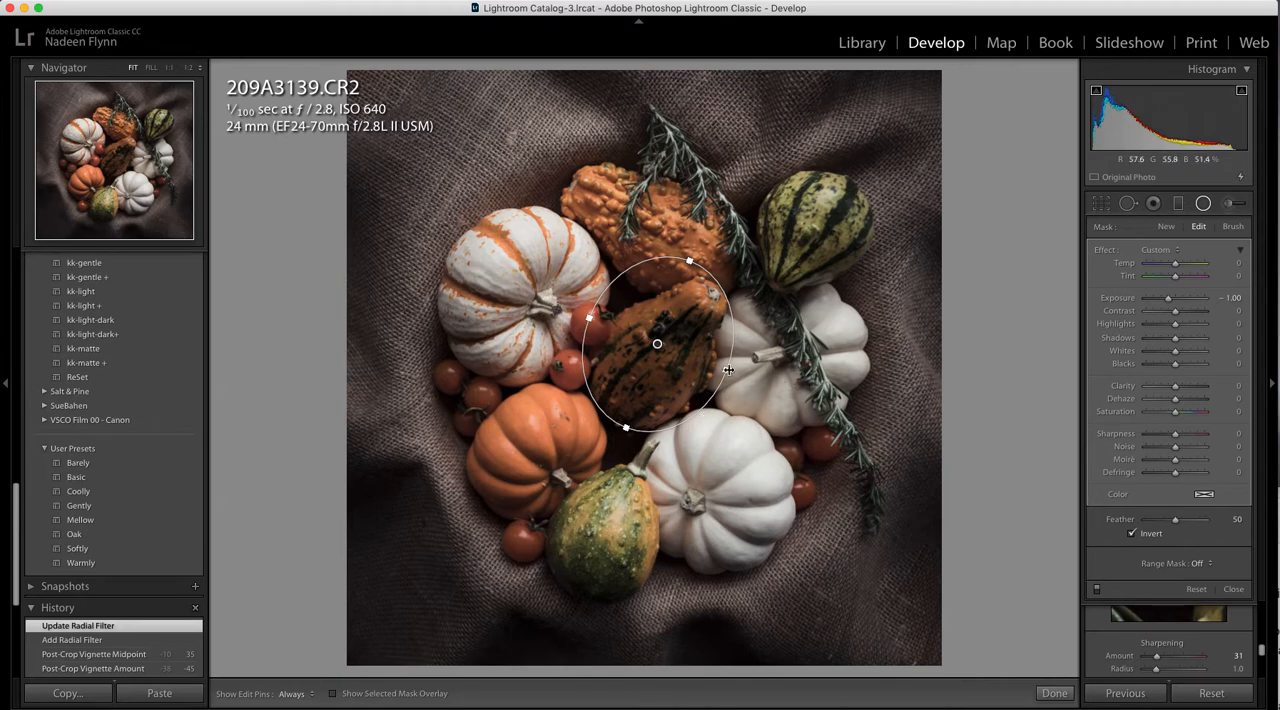
pyautogui.moveTo(726, 370); pyautogui.dragTo(656, 357)
pyautogui.moveTo(722, 392); pyautogui.dragTo(706, 400)
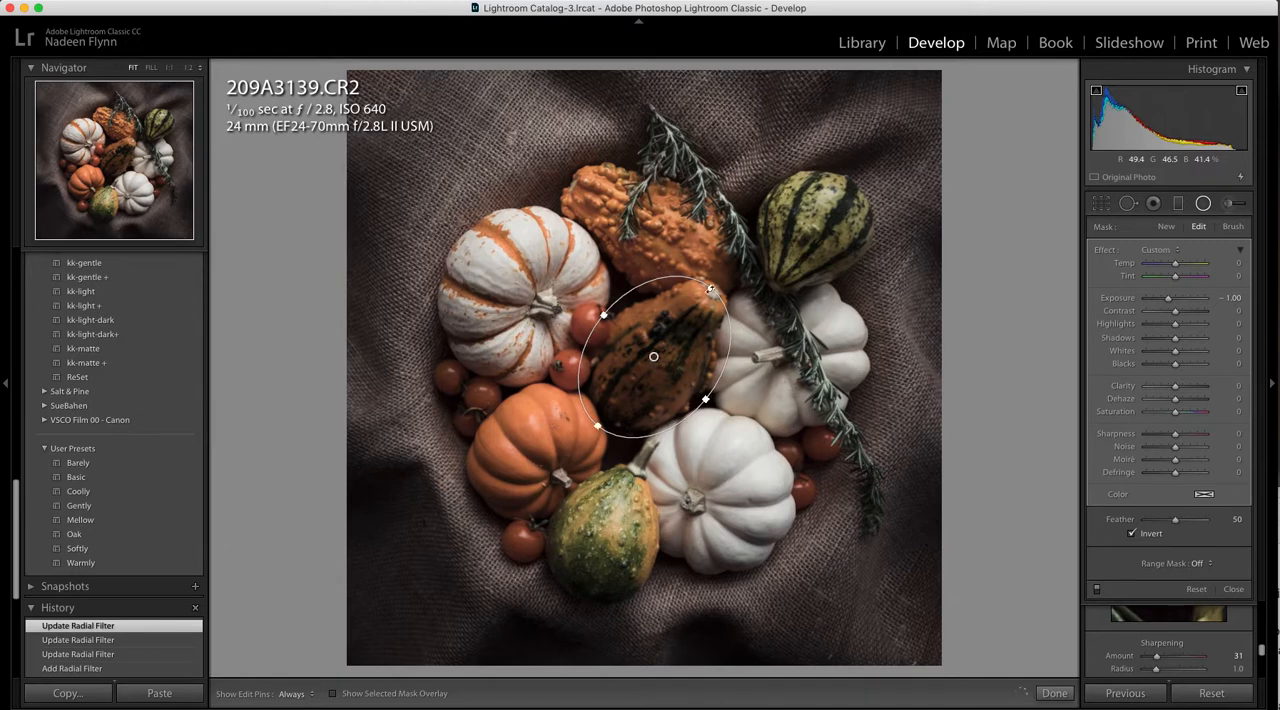
pyautogui.moveTo(710, 290)
pyautogui.mouseDown()
pyautogui.moveTo(702, 279)
pyautogui.moveTo(727, 284)
pyautogui.mouseUp()
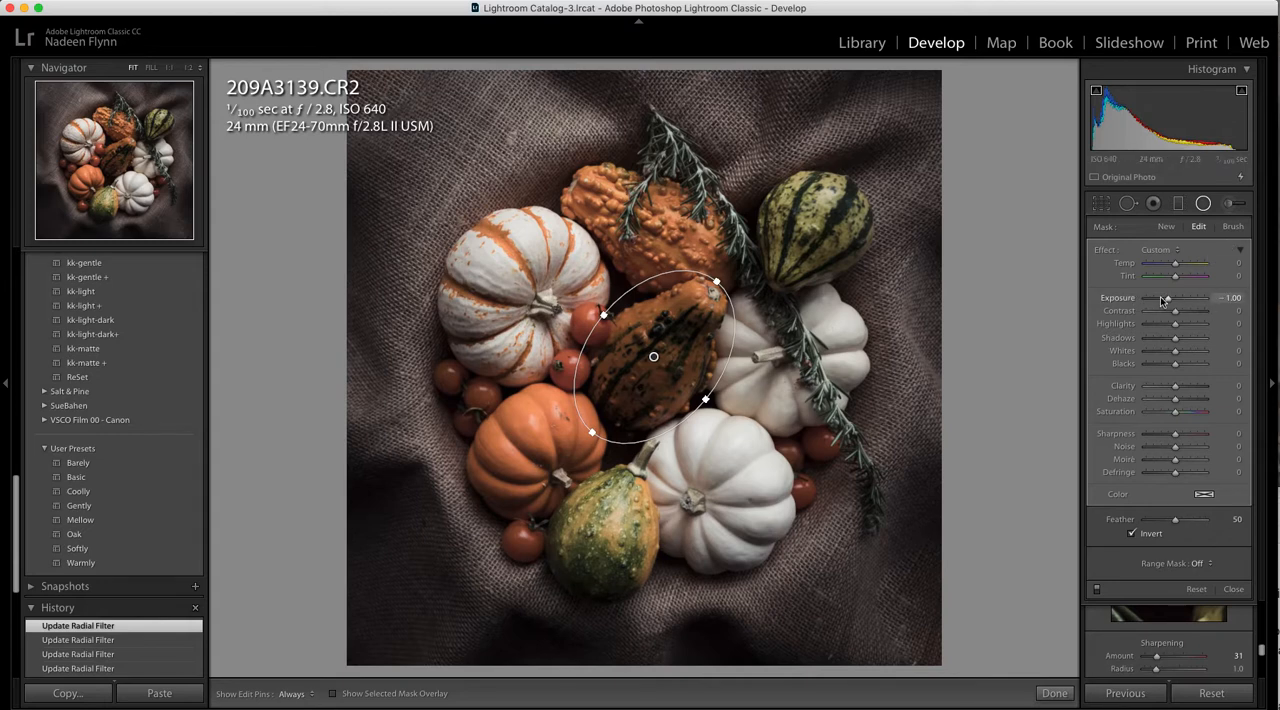
# Apply the Dodge (Lighten) effect to the central gourd's radial filter and set its Exposure to 0.54
pyautogui.click(1181, 252)
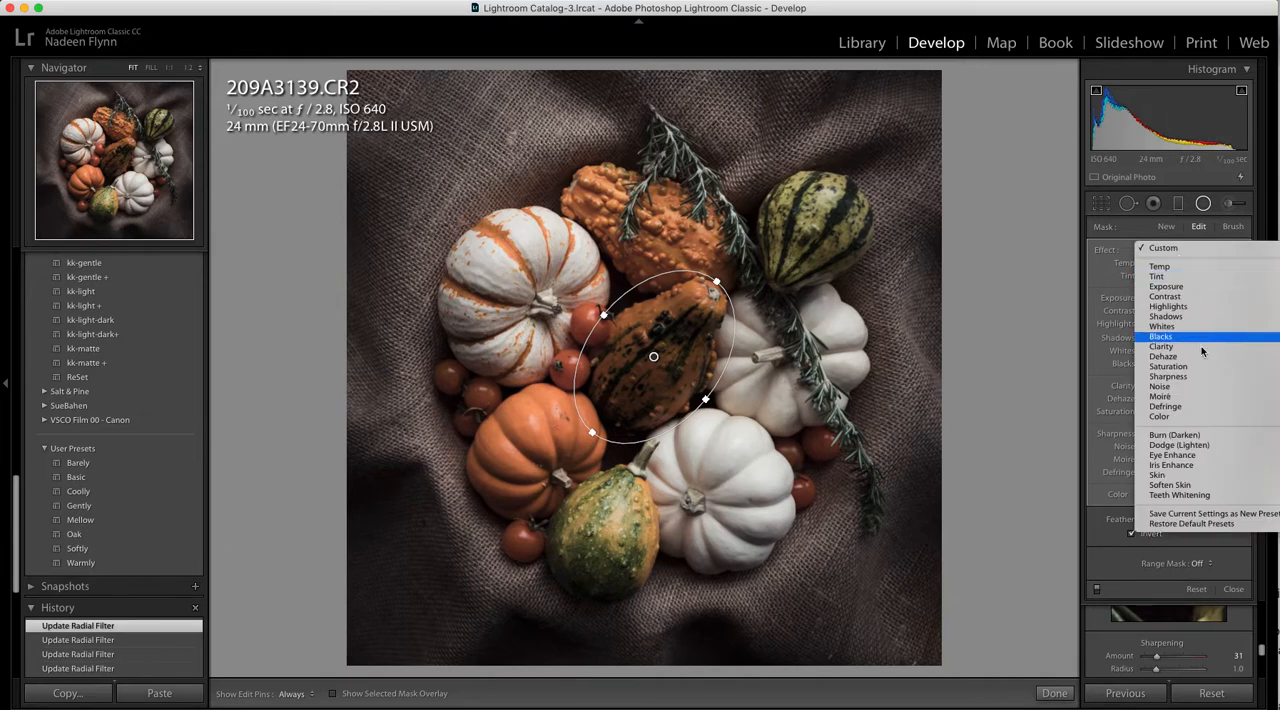
pyautogui.click(1193, 449)
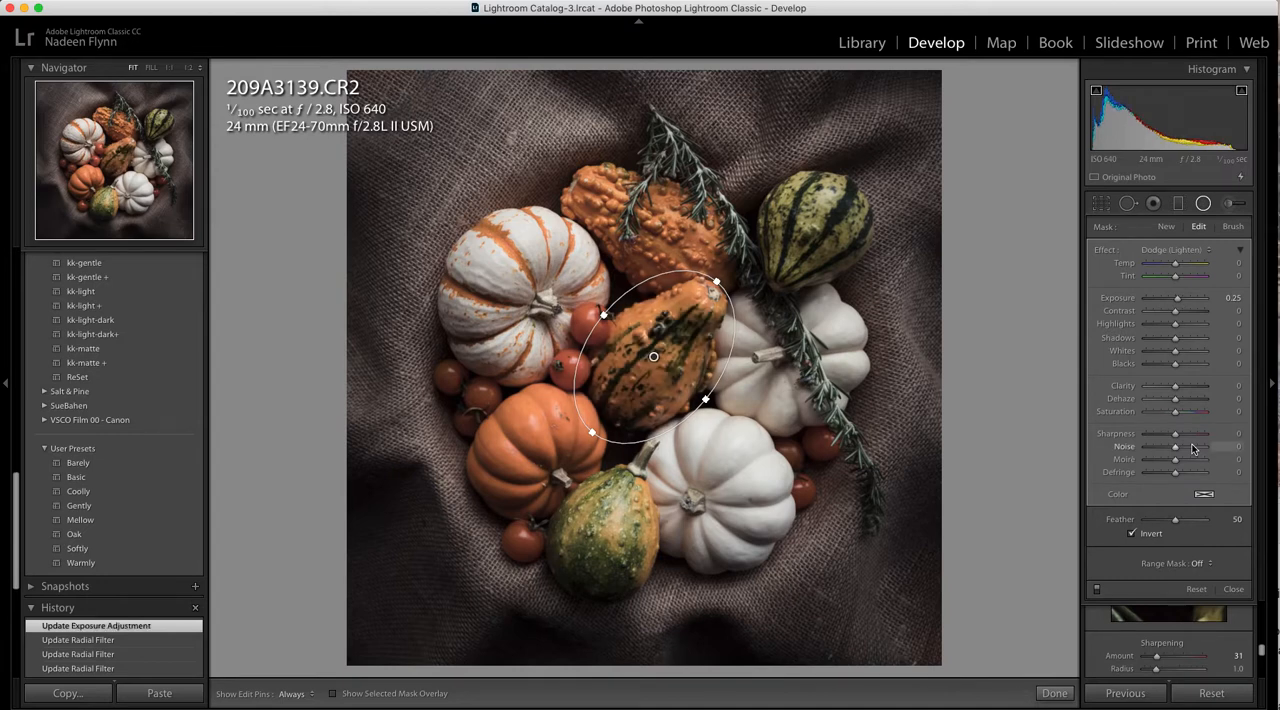
pyautogui.click(1177, 299)
pyautogui.moveTo(1177, 300); pyautogui.dragTo(1180, 301)
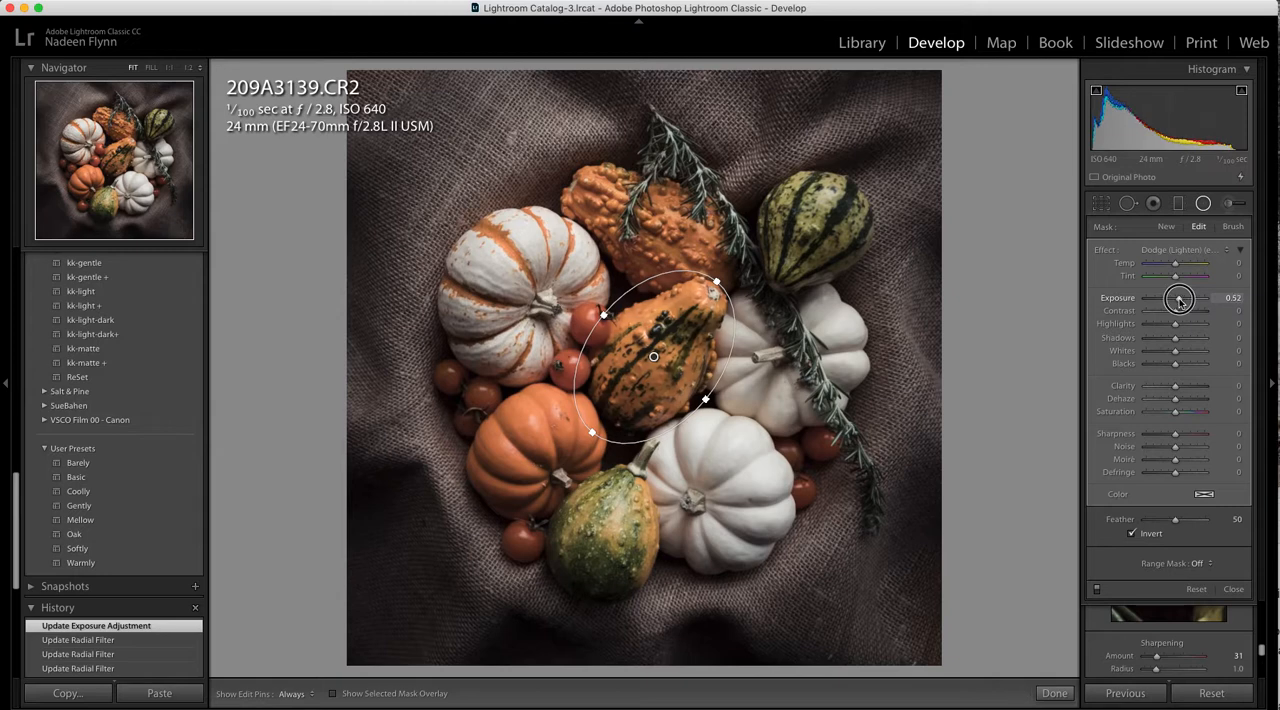
pyautogui.moveTo(1179, 300); pyautogui.dragTo(1180, 301)
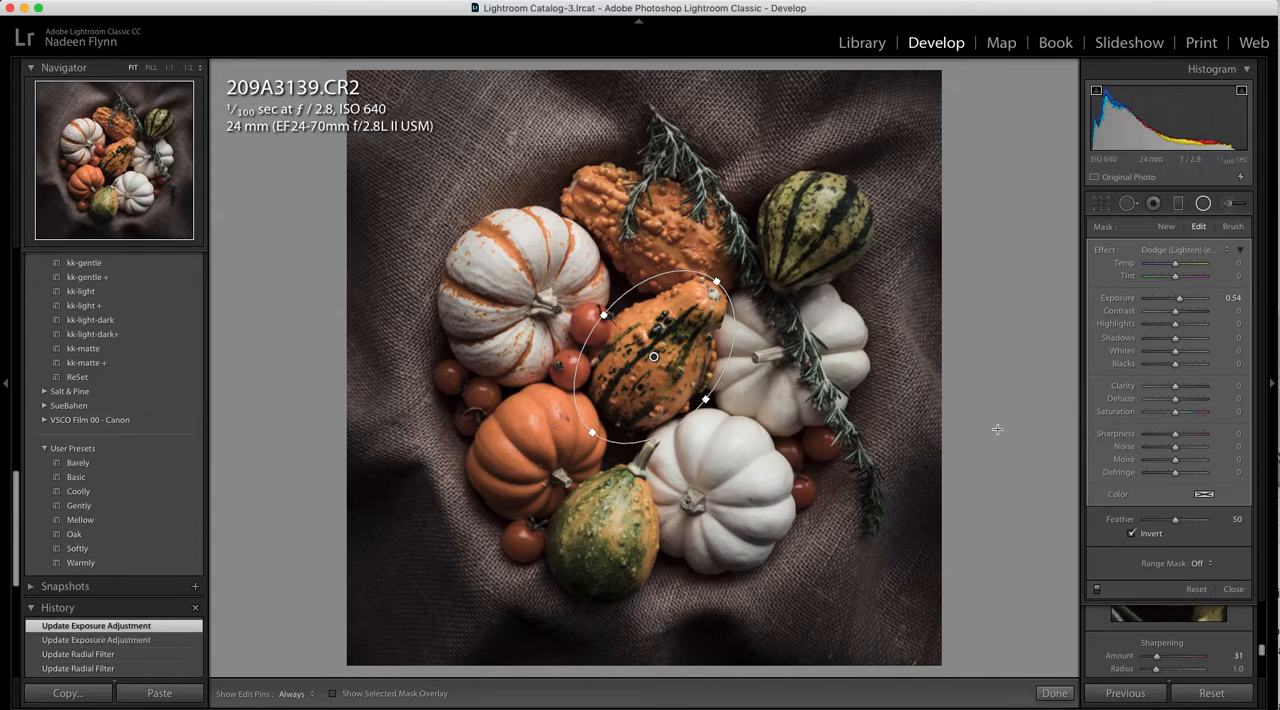
# Compare the photo with the radial filter off and on, leave it enabled and close the filter tool
pyautogui.click(1097, 591)
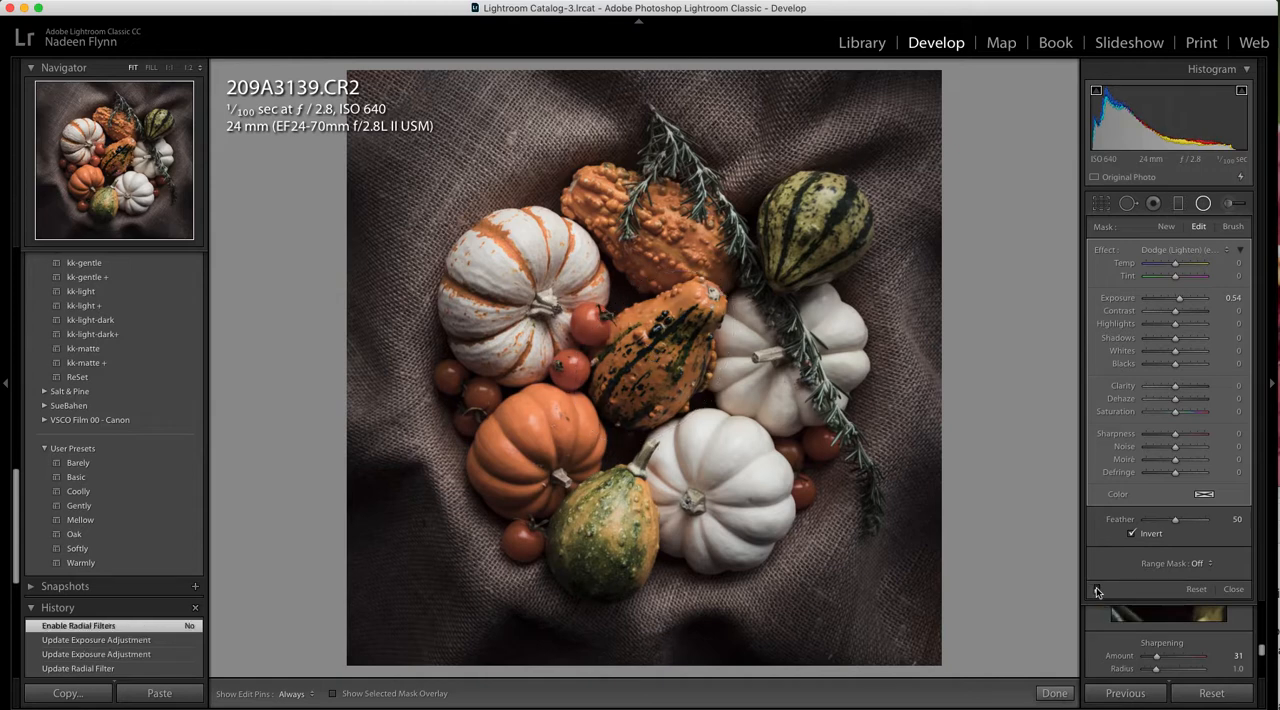
pyautogui.click(1097, 591)
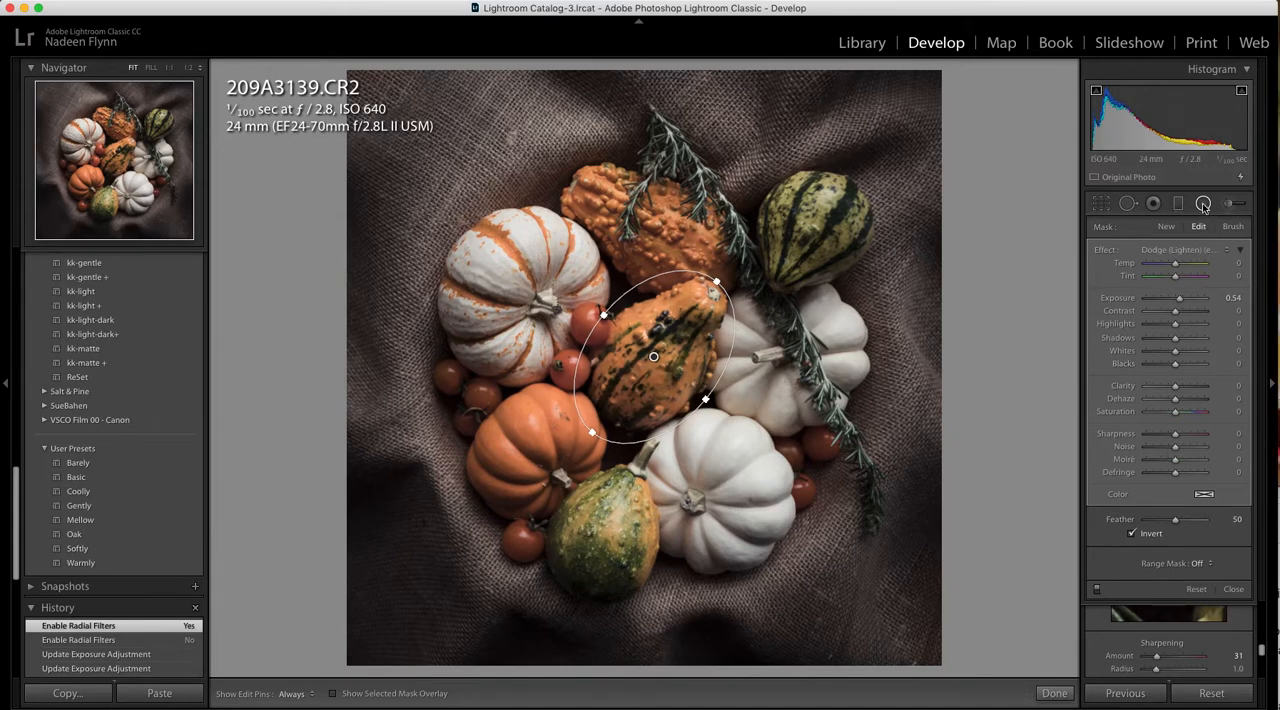
pyautogui.click(1203, 204)
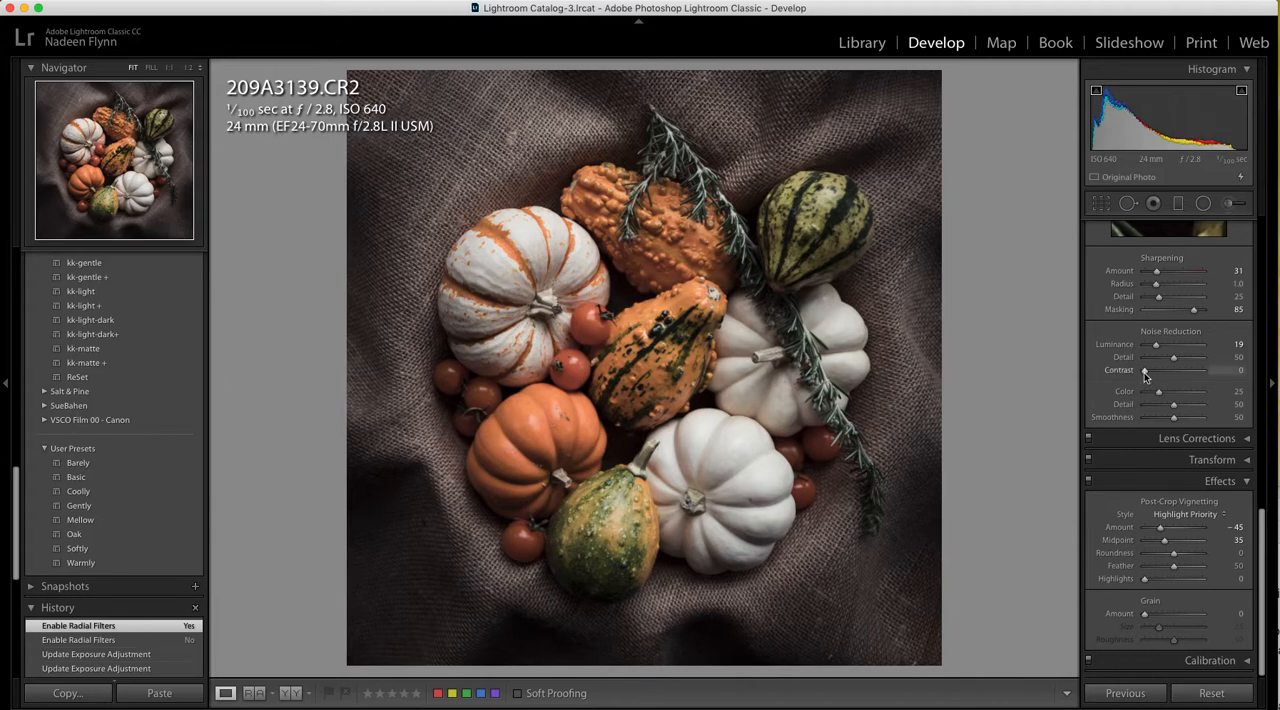
# Set the photo's Clarity to +28, Highlights to +10 and Whites to +25, and reset Contrast to 0
pyautogui.scroll(10, 1146, 376)
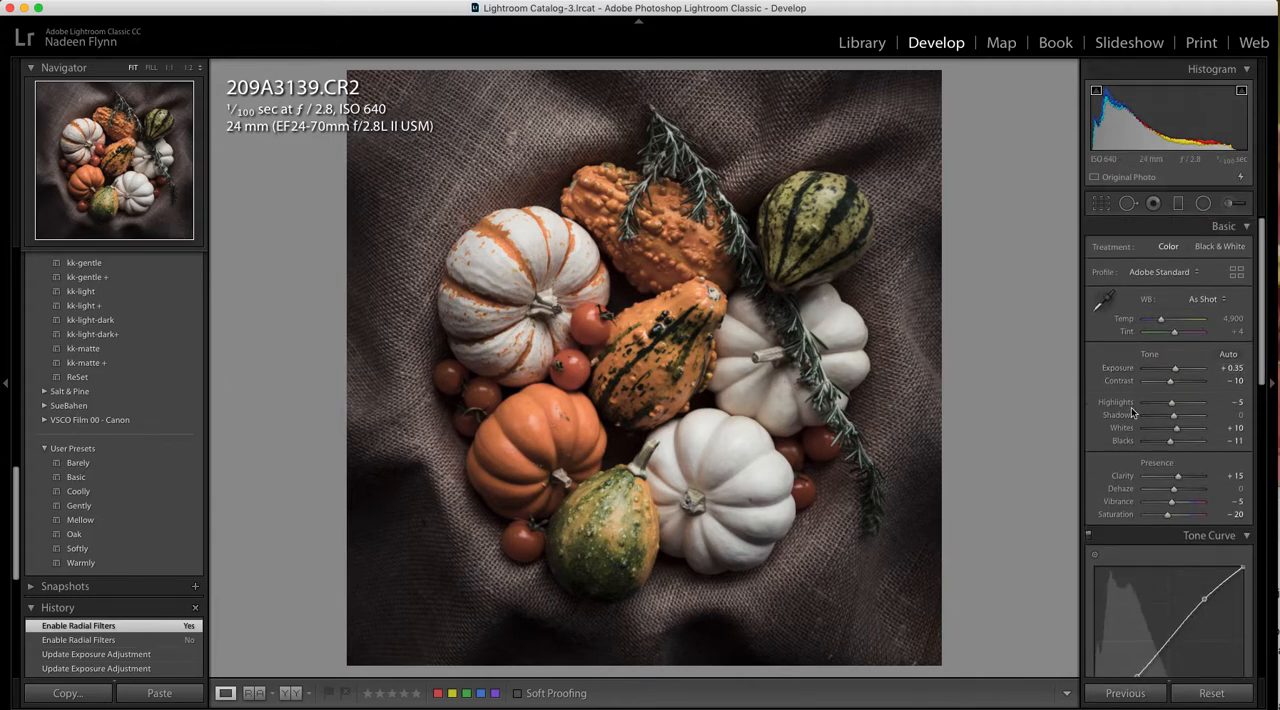
pyautogui.moveTo(1179, 482); pyautogui.dragTo(1182, 480)
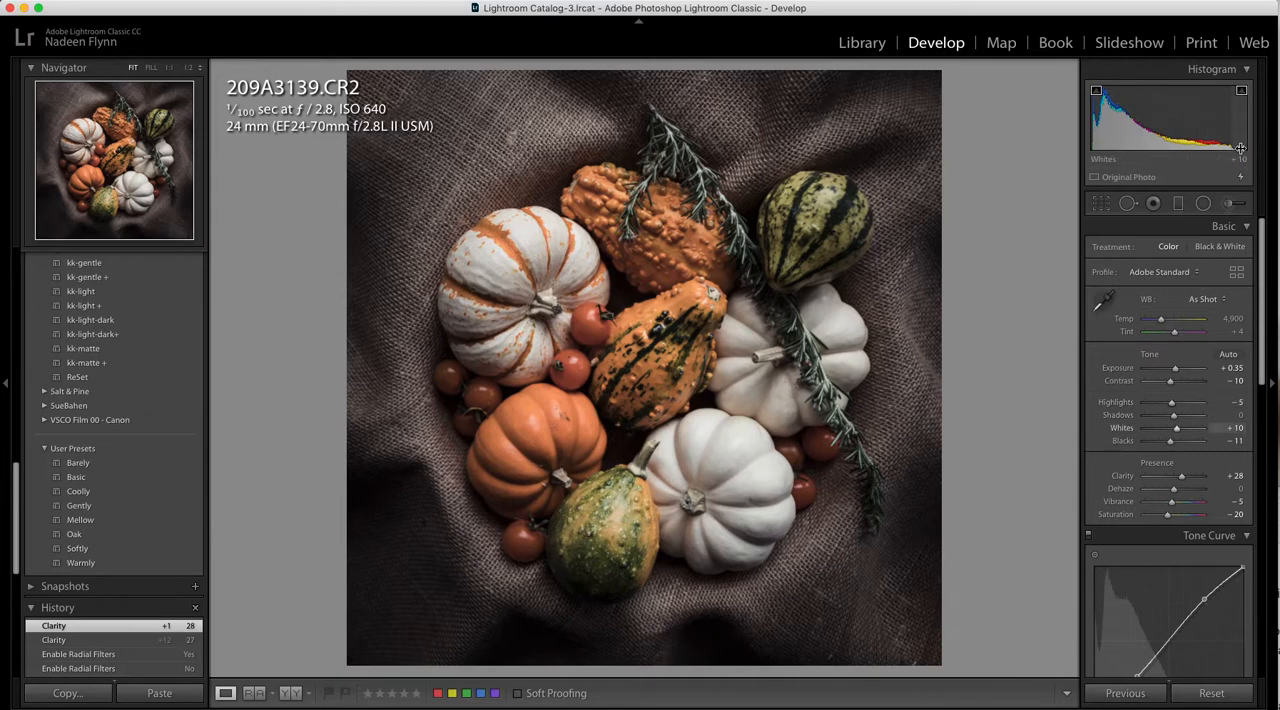
pyautogui.doubleClick(1118, 403)
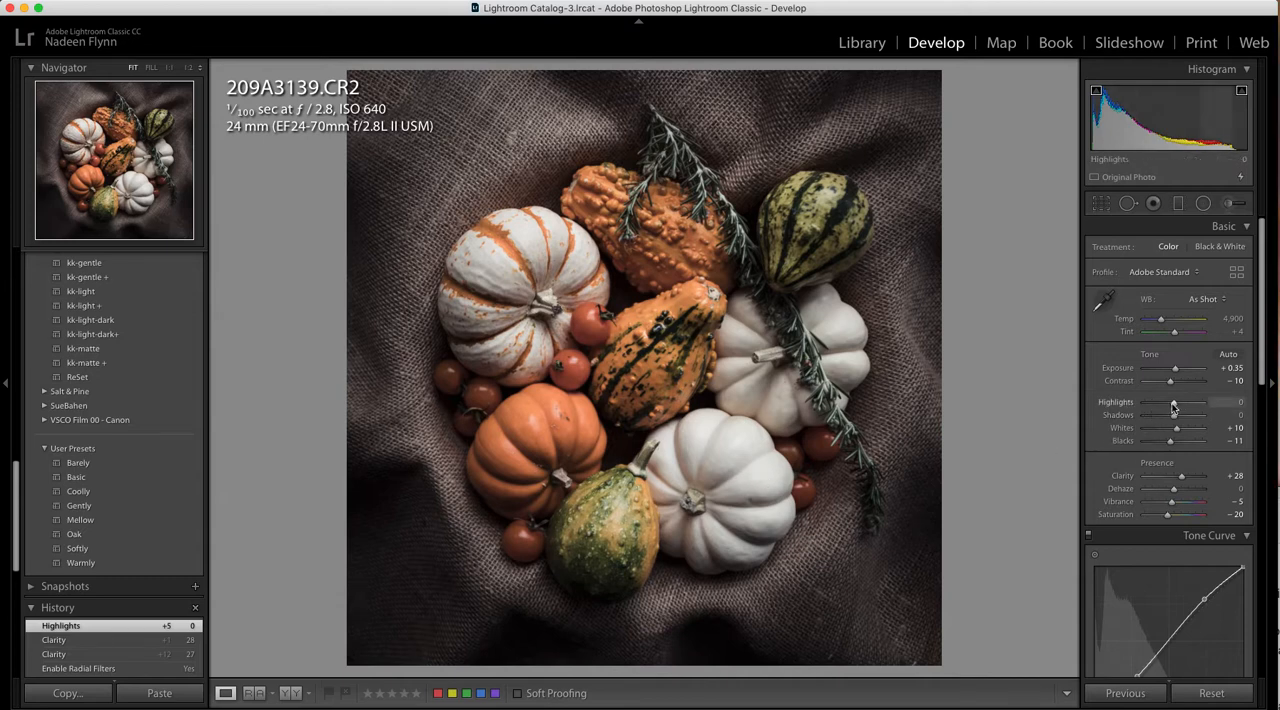
pyautogui.moveTo(1176, 406); pyautogui.dragTo(1182, 429)
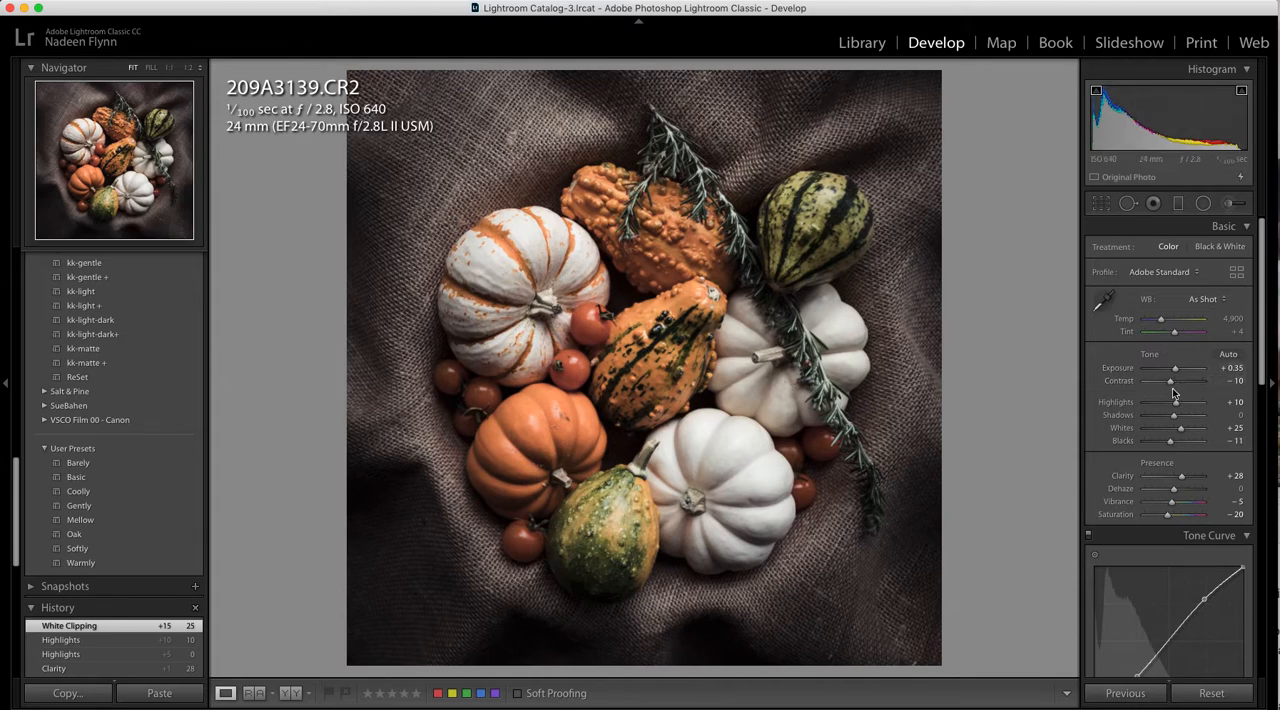
pyautogui.doubleClick(1137, 381)
# Set up an adjustment brush with the Burn (Darken) effect, Highlights -14, Whites -12 and brush size 12
pyautogui.click(1229, 205)
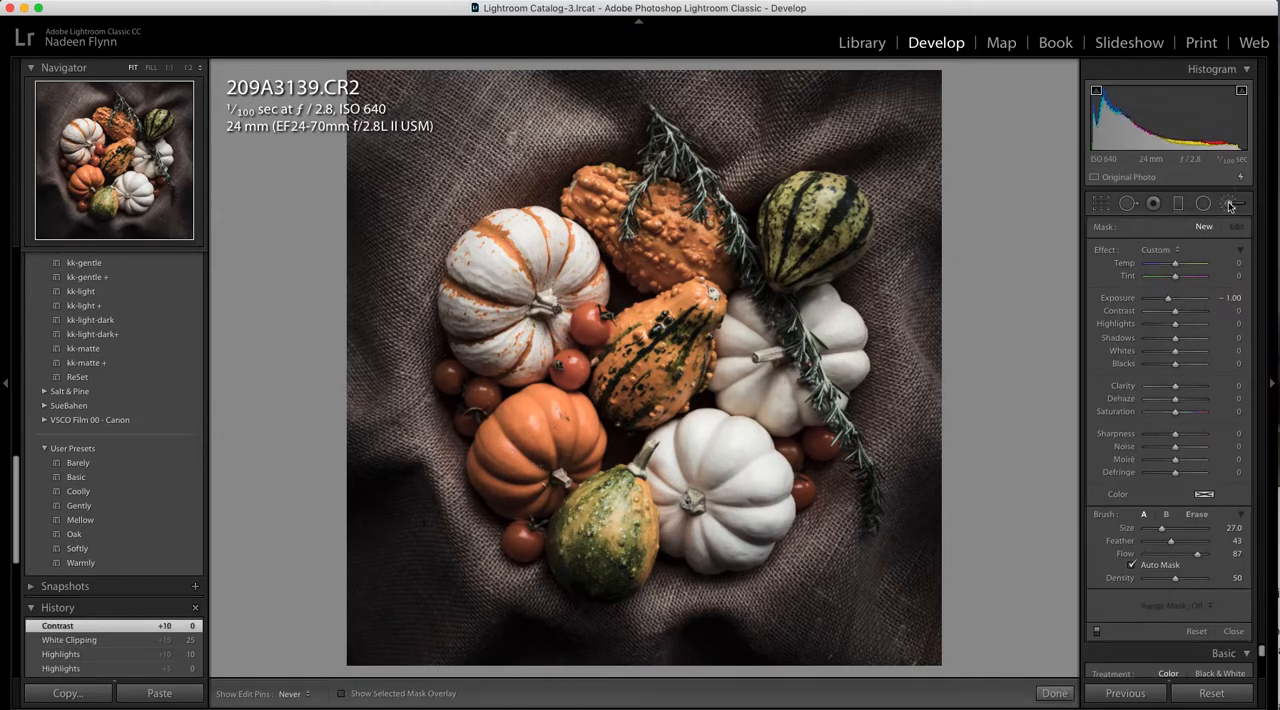
pyautogui.click(1179, 252)
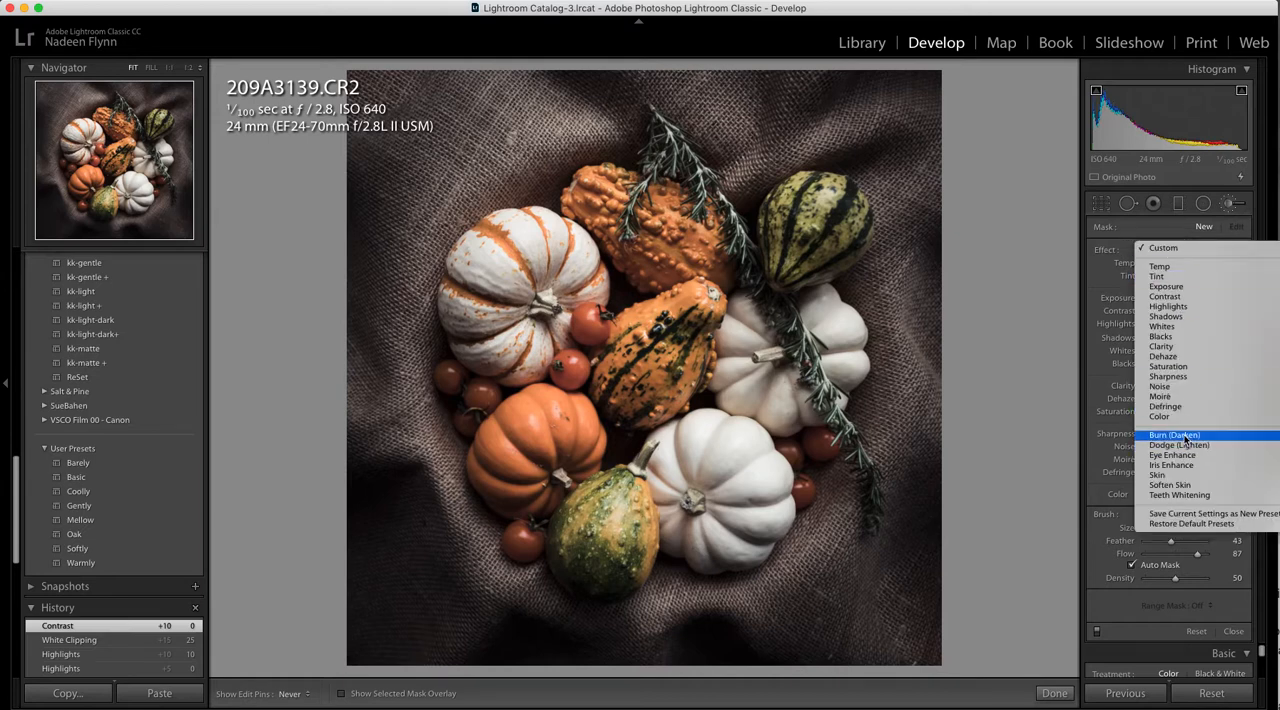
pyautogui.click(1180, 436)
pyautogui.moveTo(1175, 351); pyautogui.dragTo(1172, 325)
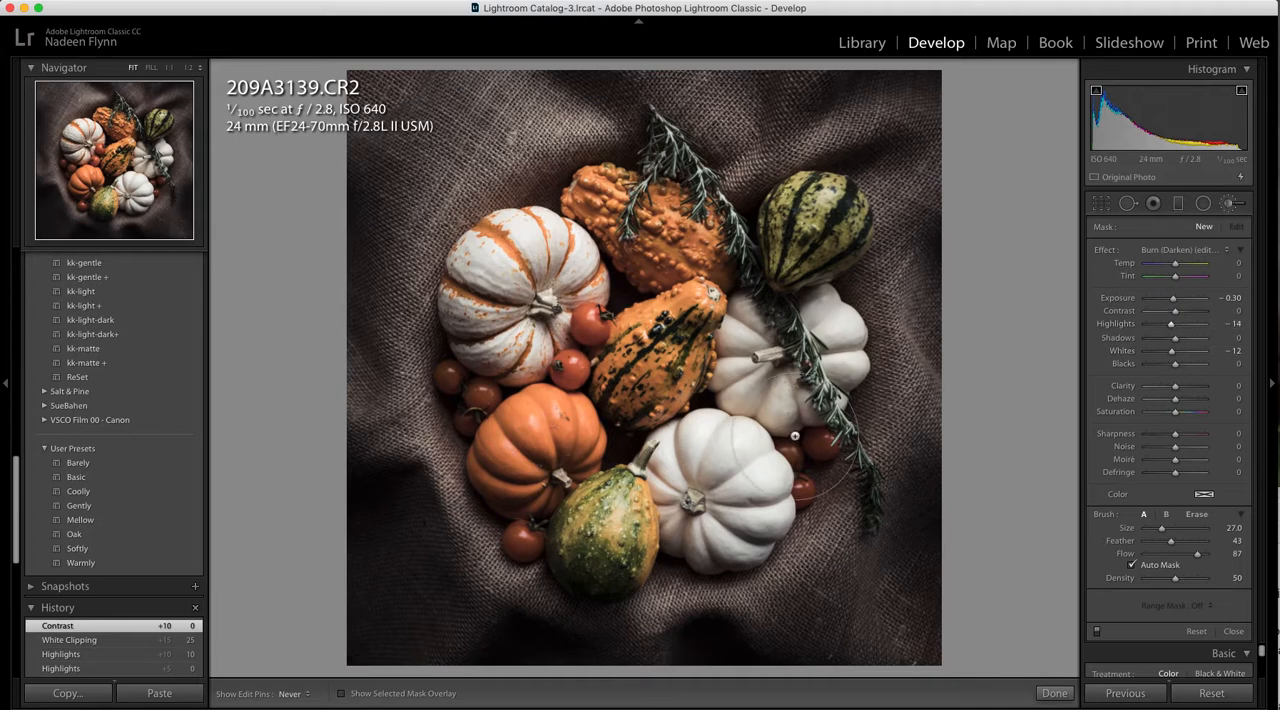
pyautogui.scroll(-10, 719, 447)
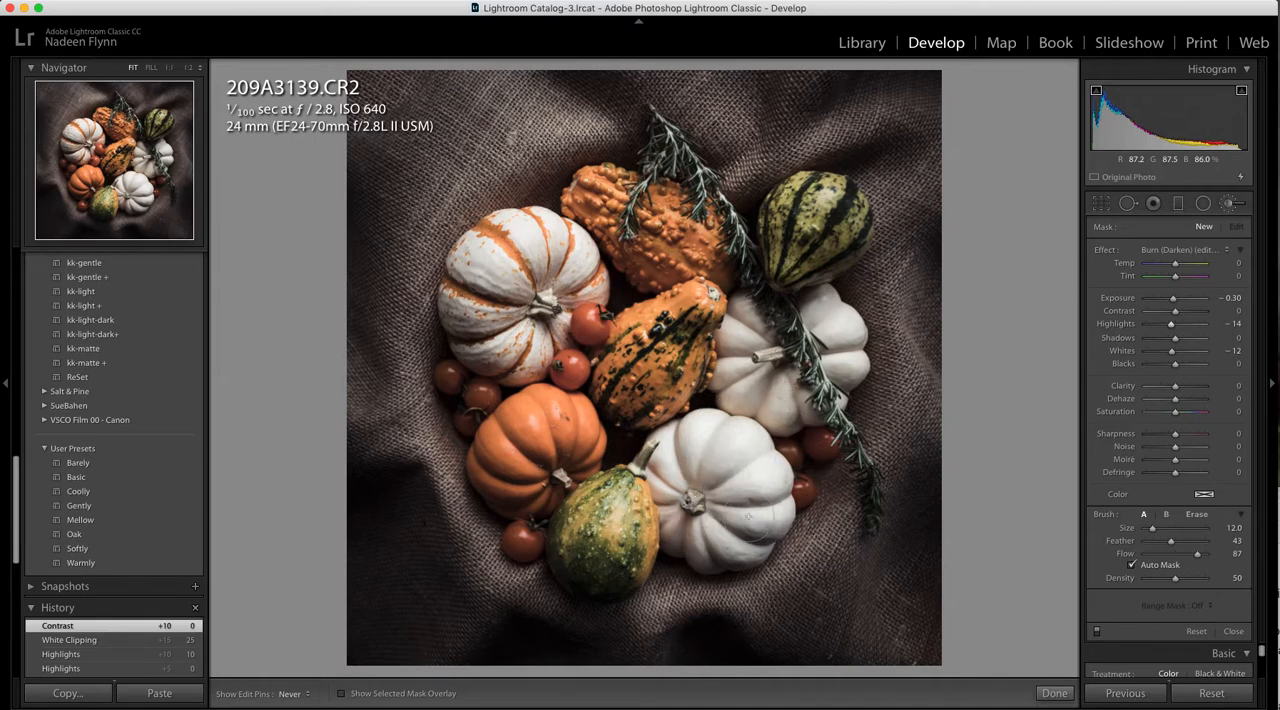
# Paint the burn effect over the bright areas of the white and striped pumpkins and close the adjustment brush
pyautogui.click(757, 500)
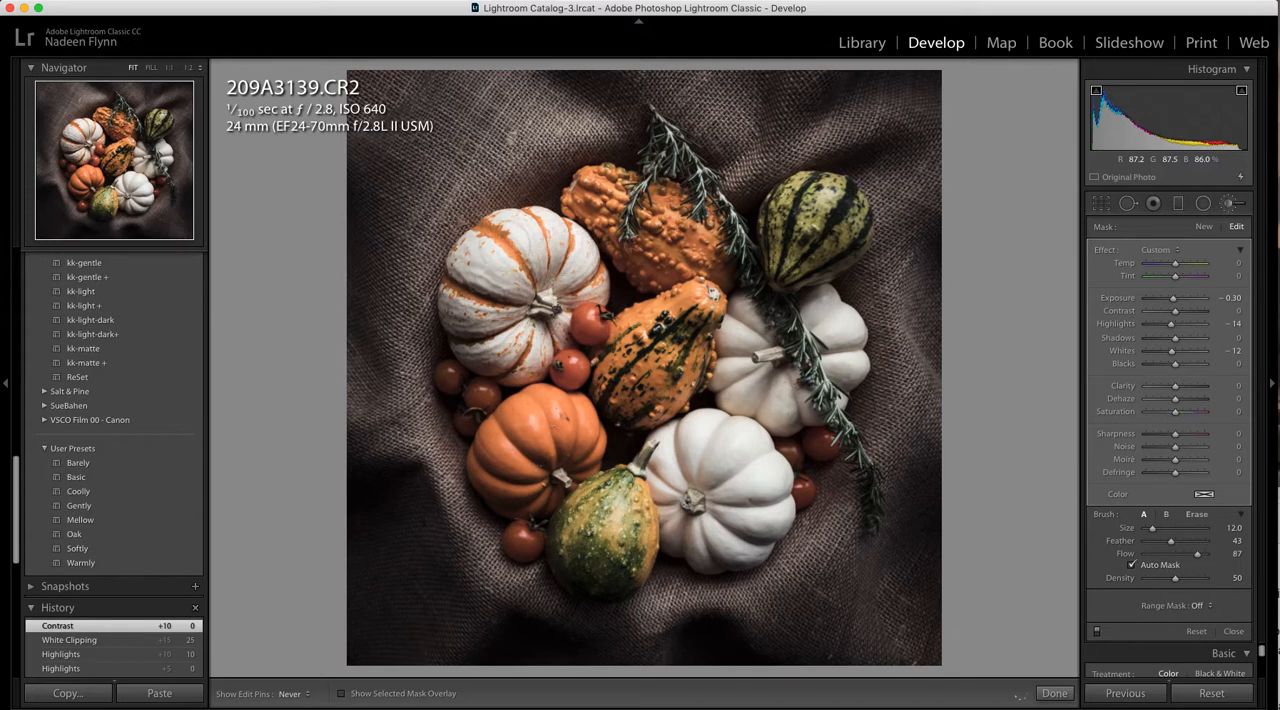
pyautogui.moveTo(549, 244); pyautogui.dragTo(465, 258)
pyautogui.click(842, 330)
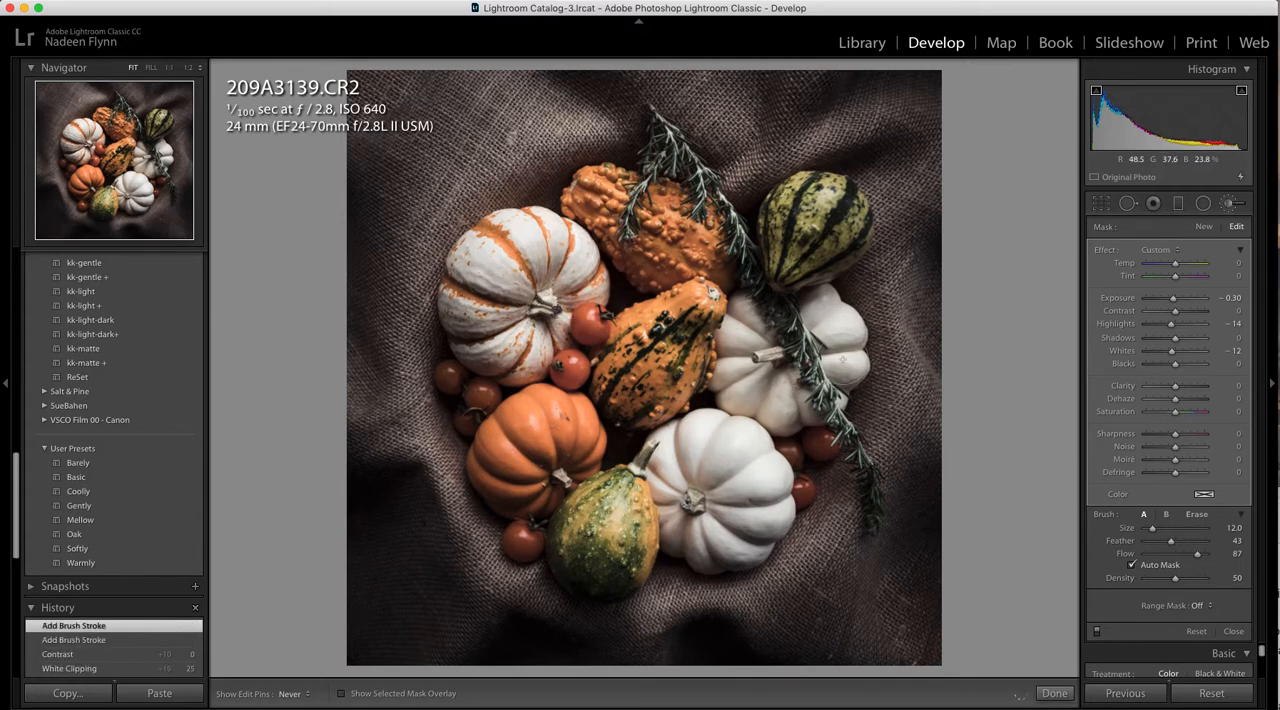
pyautogui.click(735, 442)
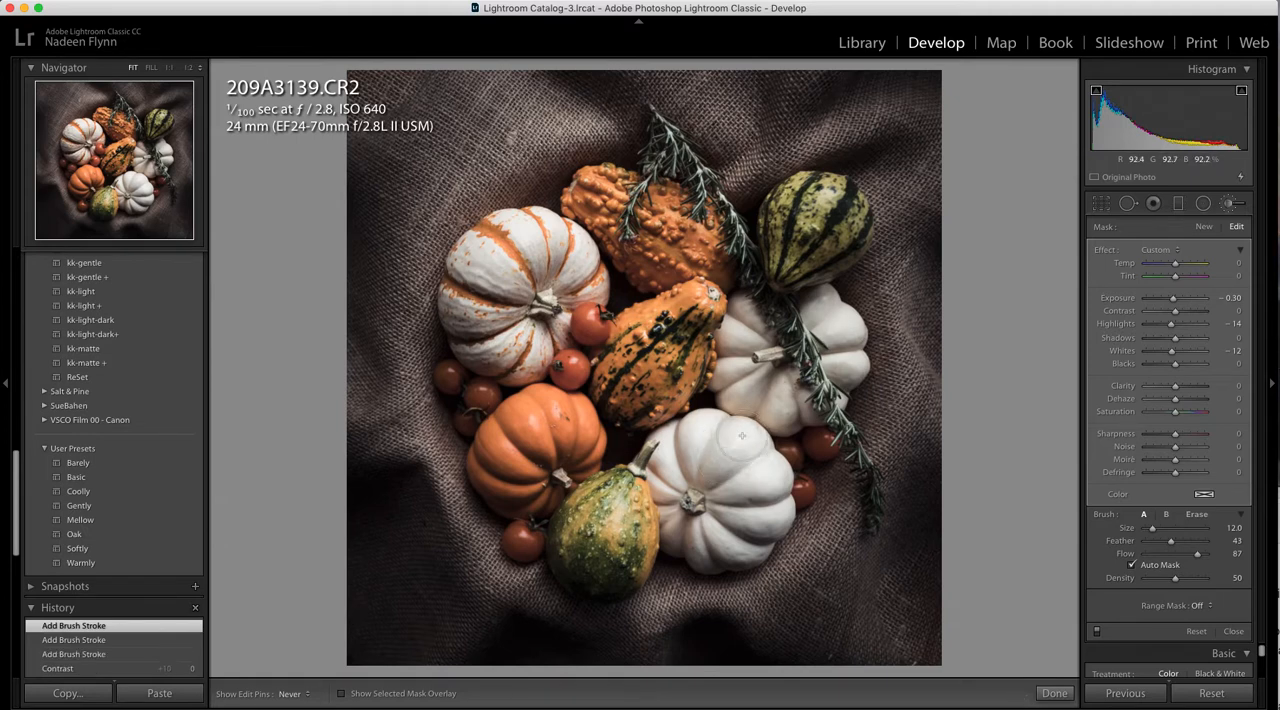
pyautogui.moveTo(740, 437)
pyautogui.mouseDown()
pyautogui.moveTo(760, 450)
pyautogui.moveTo(700, 430)
pyautogui.moveTo(670, 440)
pyautogui.moveTo(690, 425)
pyautogui.mouseUp()
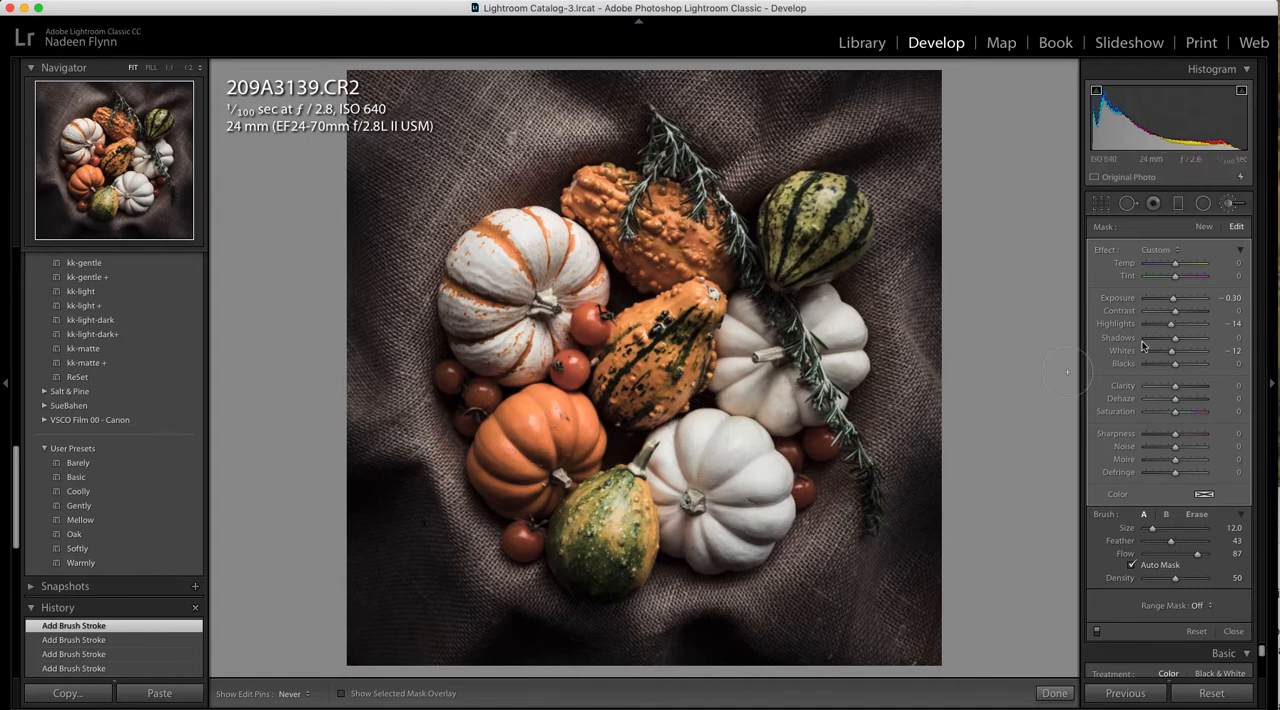
pyautogui.click(1226, 203)
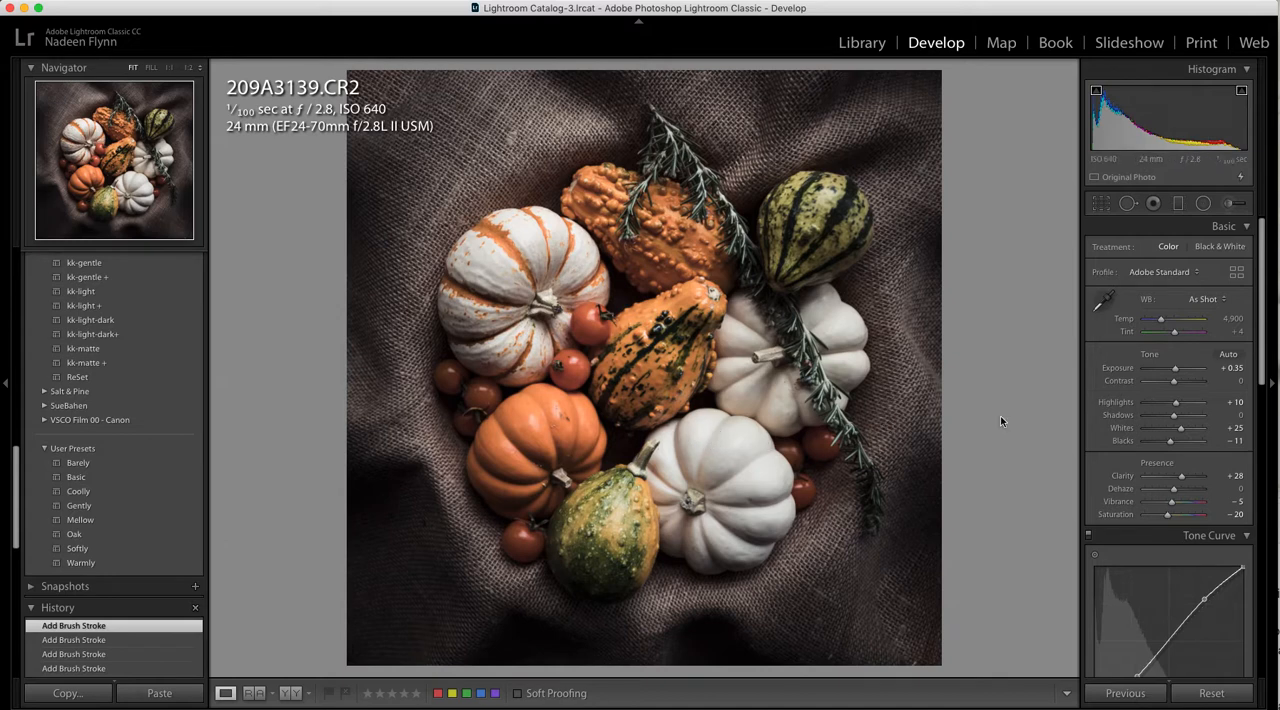
# Compare the original and edited photo side by side and return to the single-image view
pyautogui.click(290, 693)
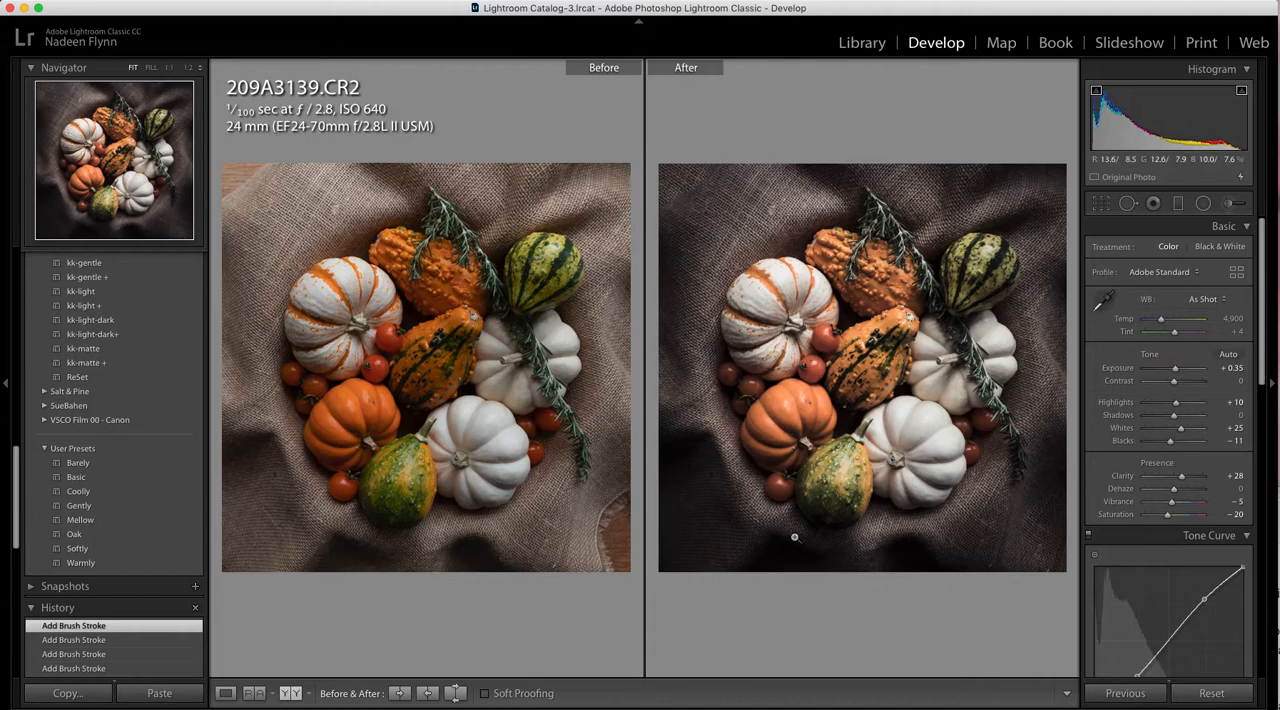
pyautogui.click(226, 694)
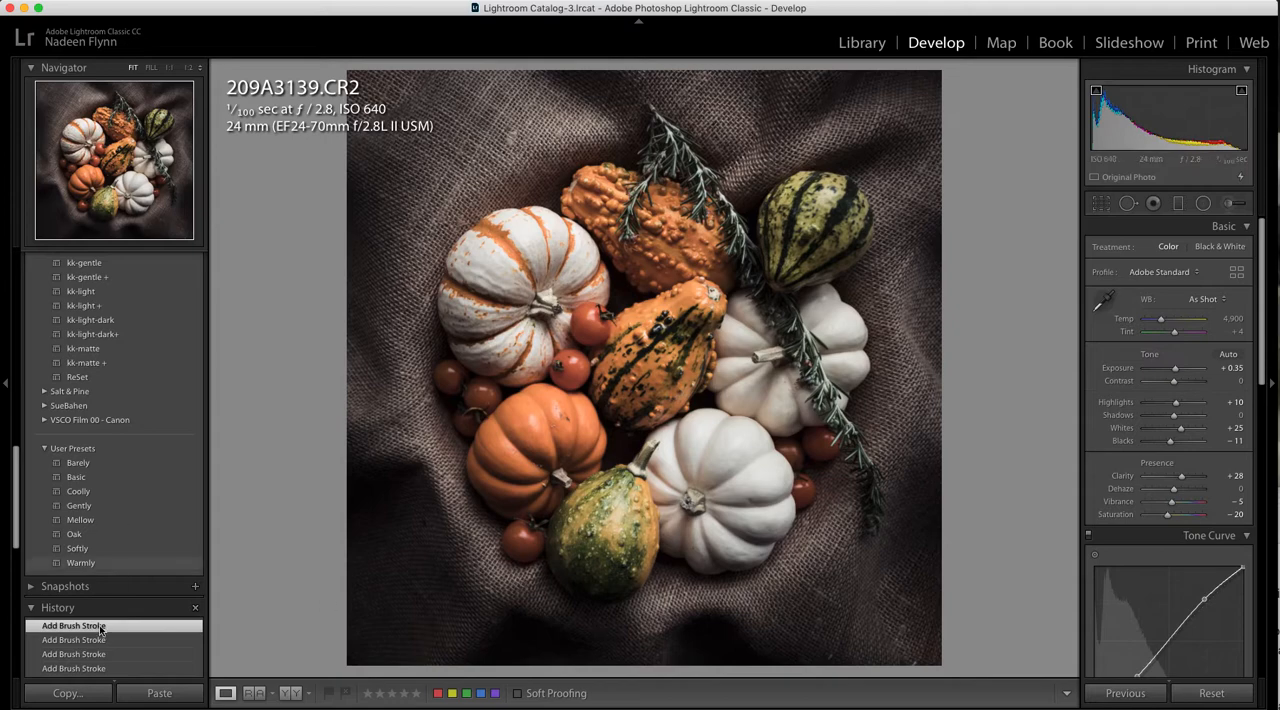
# Go back to the photo's Exposure history state and examine its uncropped image, histogram and tone curve
pyautogui.scroll(-10, 105, 640)
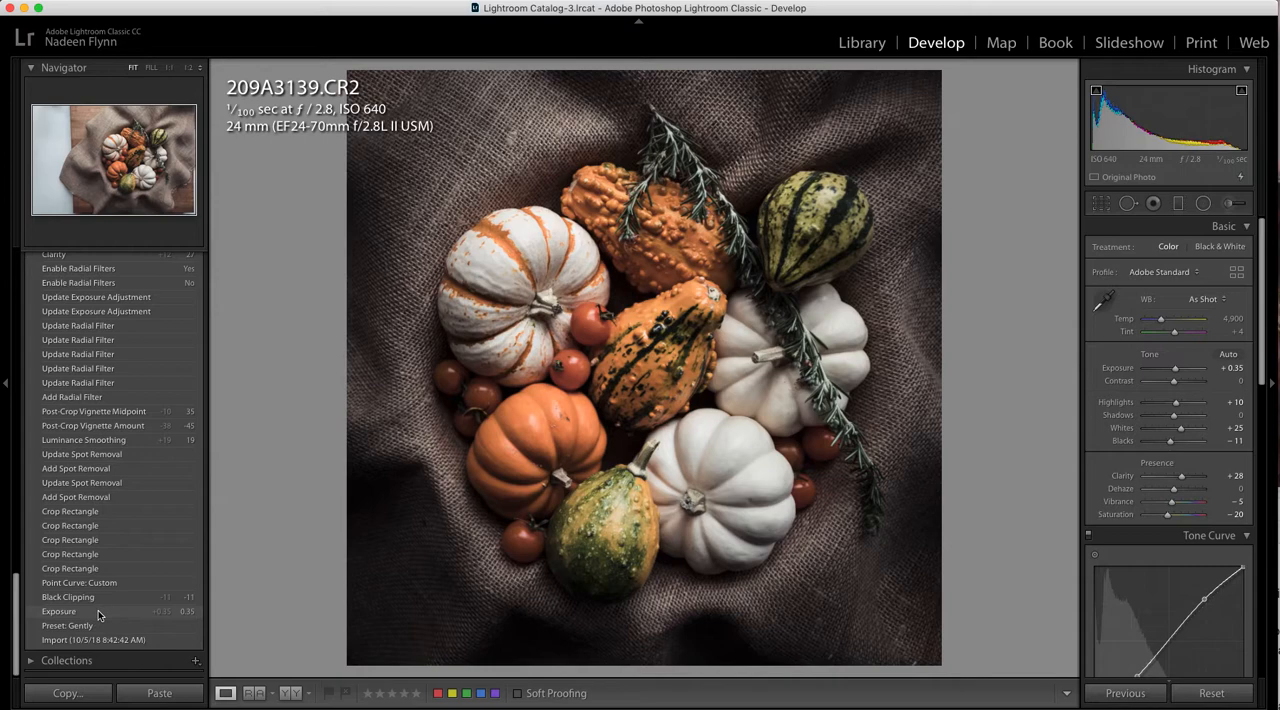
pyautogui.click(98, 613)
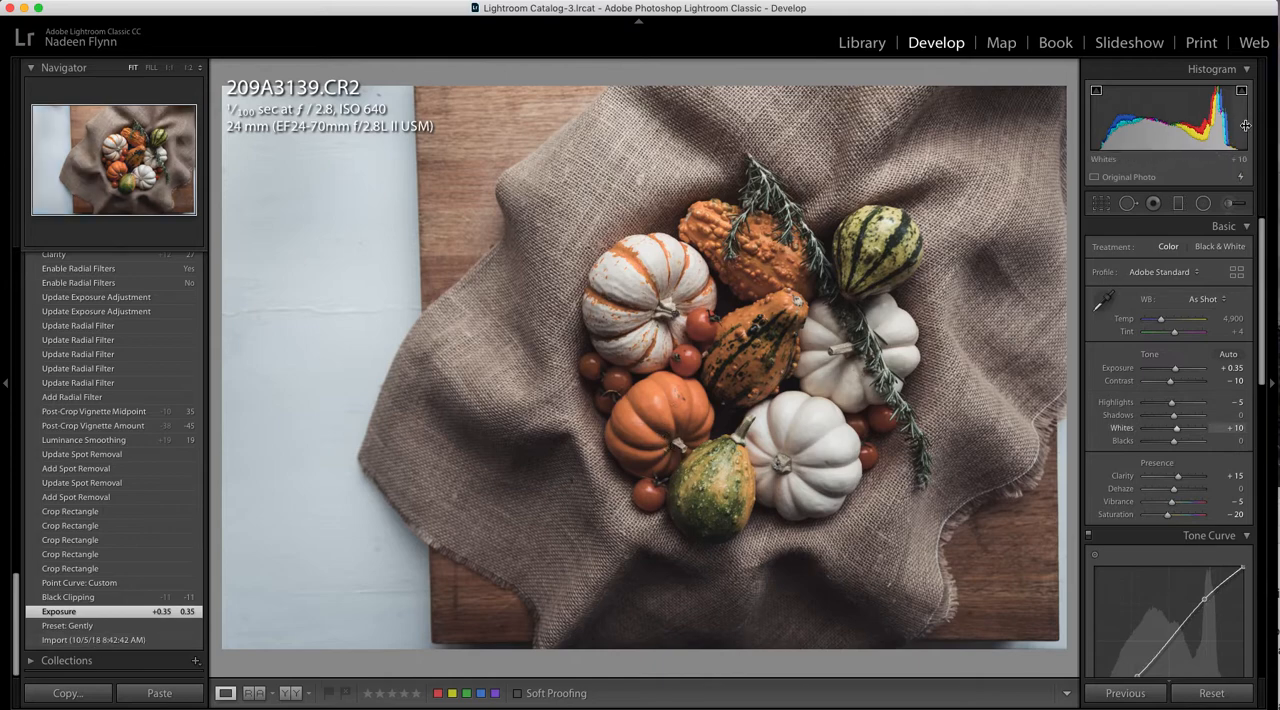
pyautogui.scroll(-5, 1125, 332)
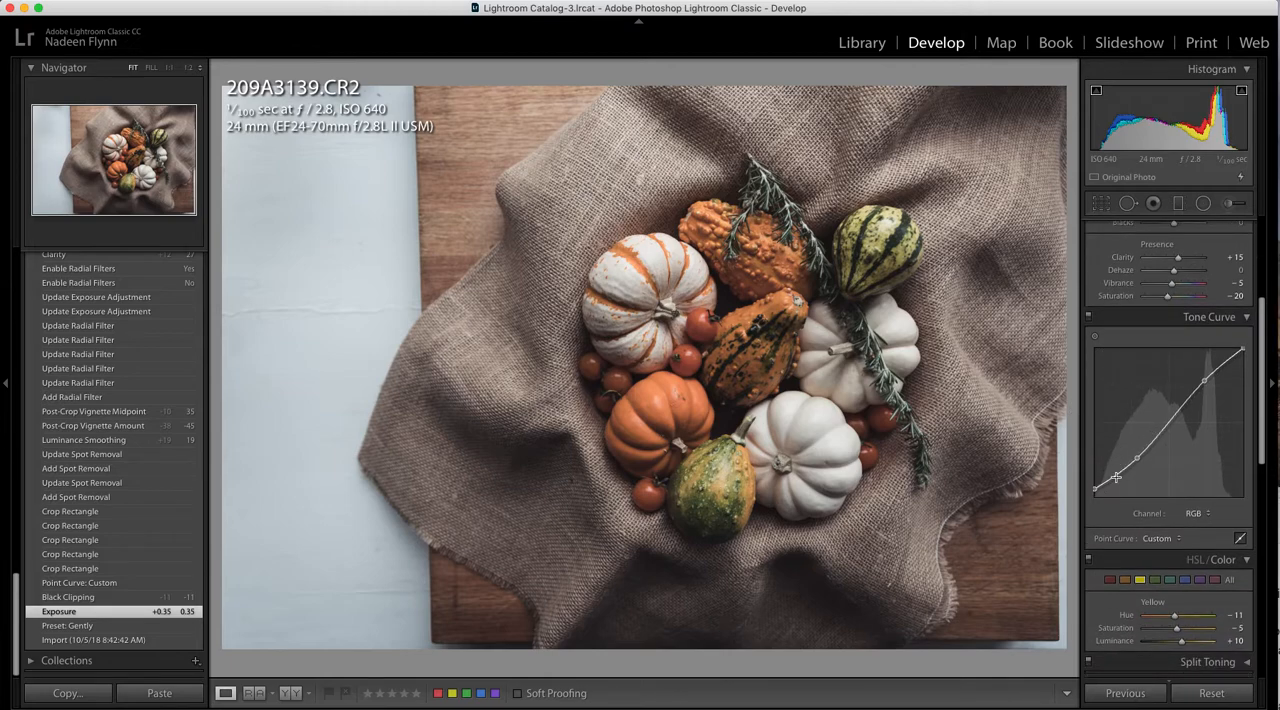
pyautogui.scroll(4, 1193, 428)
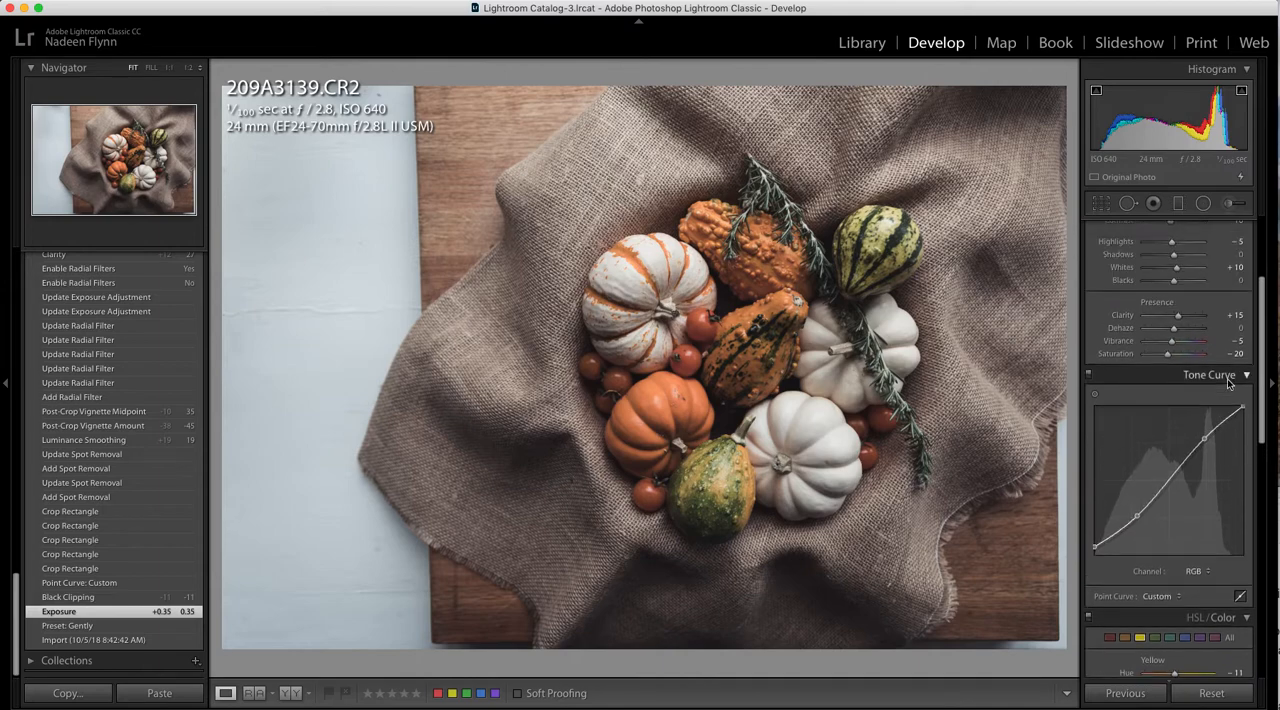
# Brighten the photo's tones with Highlights +22, Shadows +37, Whites +31 and Blacks +45
pyautogui.scroll(2, 1228, 380)
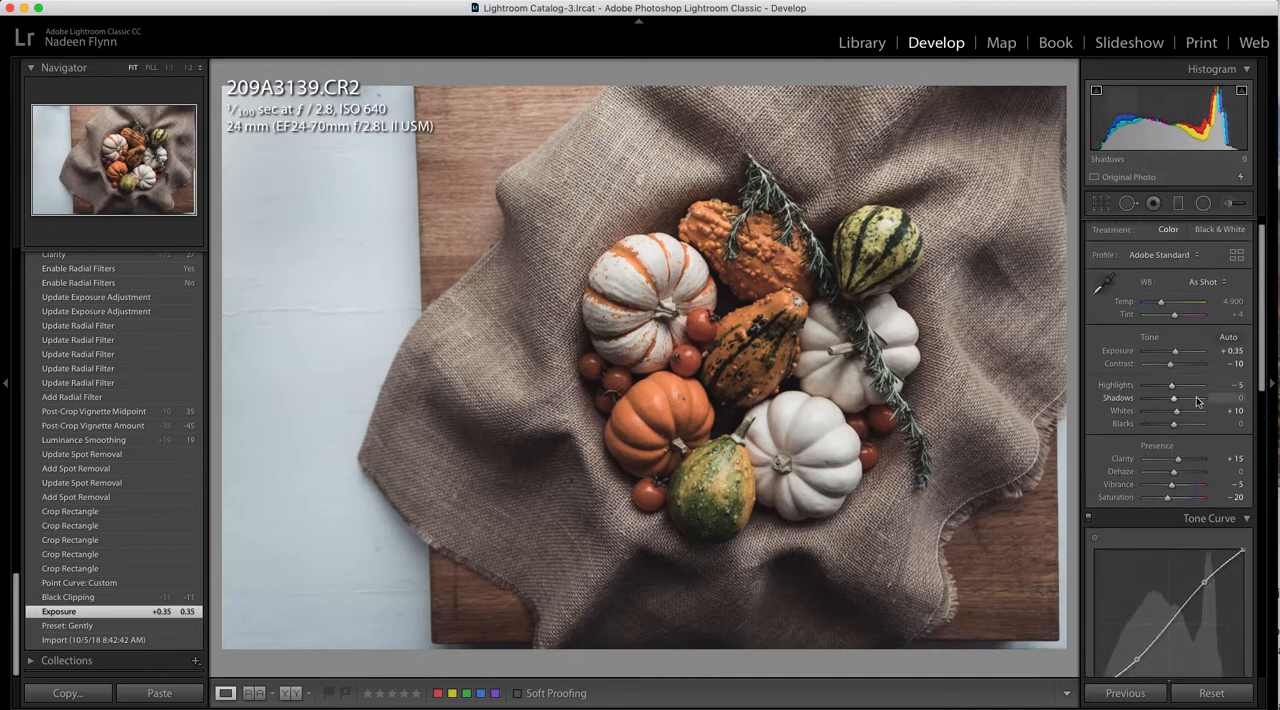
pyautogui.moveTo(1173, 388); pyautogui.dragTo(1185, 428)
pyautogui.scroll(-3, 1127, 569)
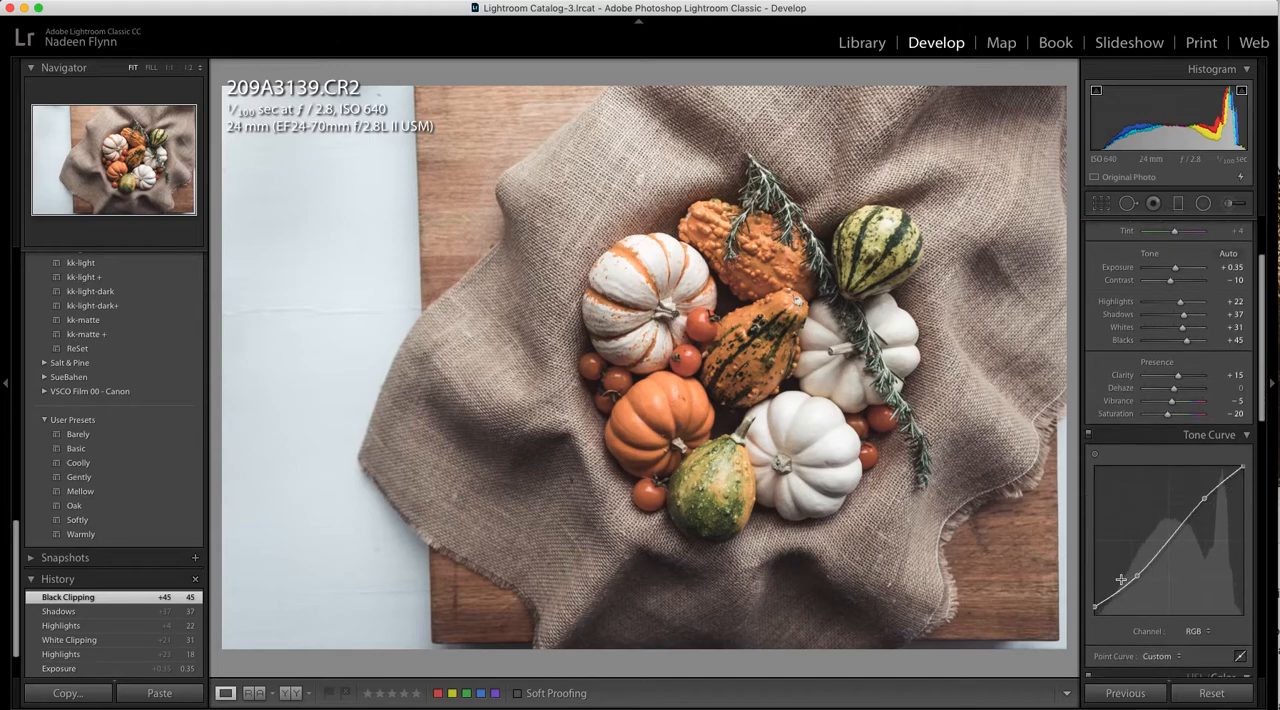
# Lift the dark tones further by setting Shadows to +64 and Blacks to +75
pyautogui.scroll(2, 1145, 499)
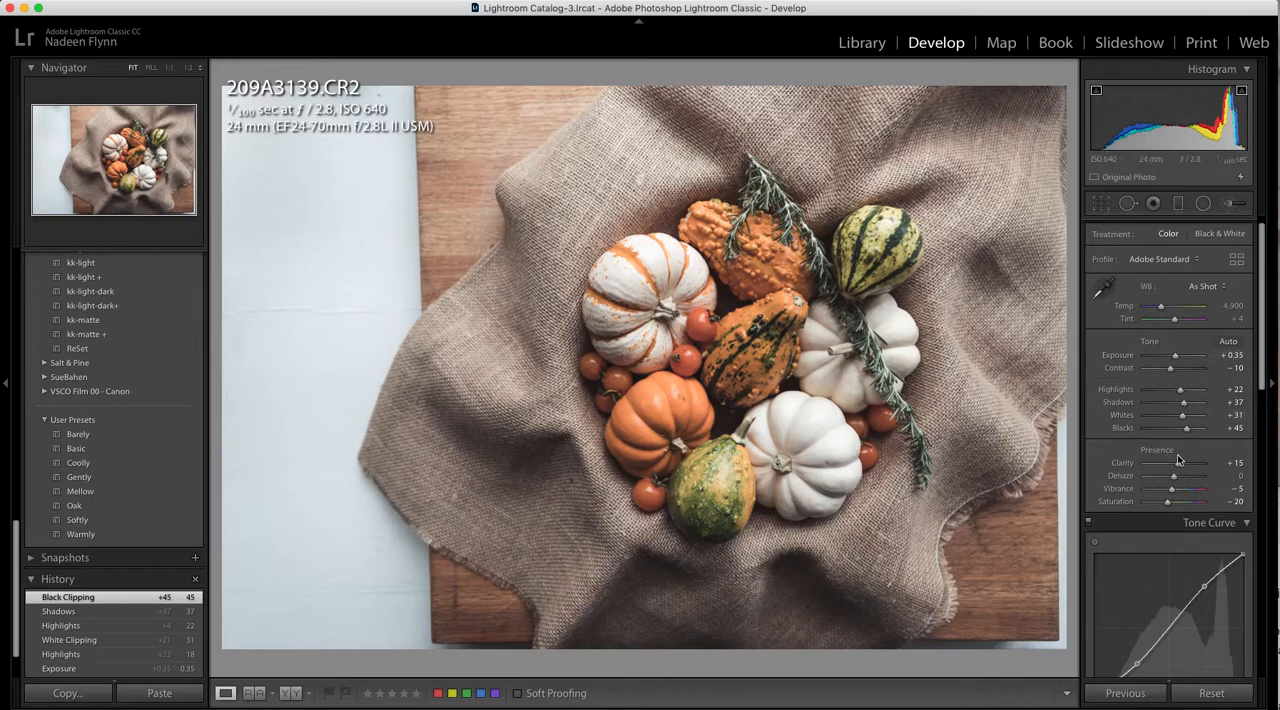
pyautogui.moveTo(1186, 432); pyautogui.dragTo(1191, 430)
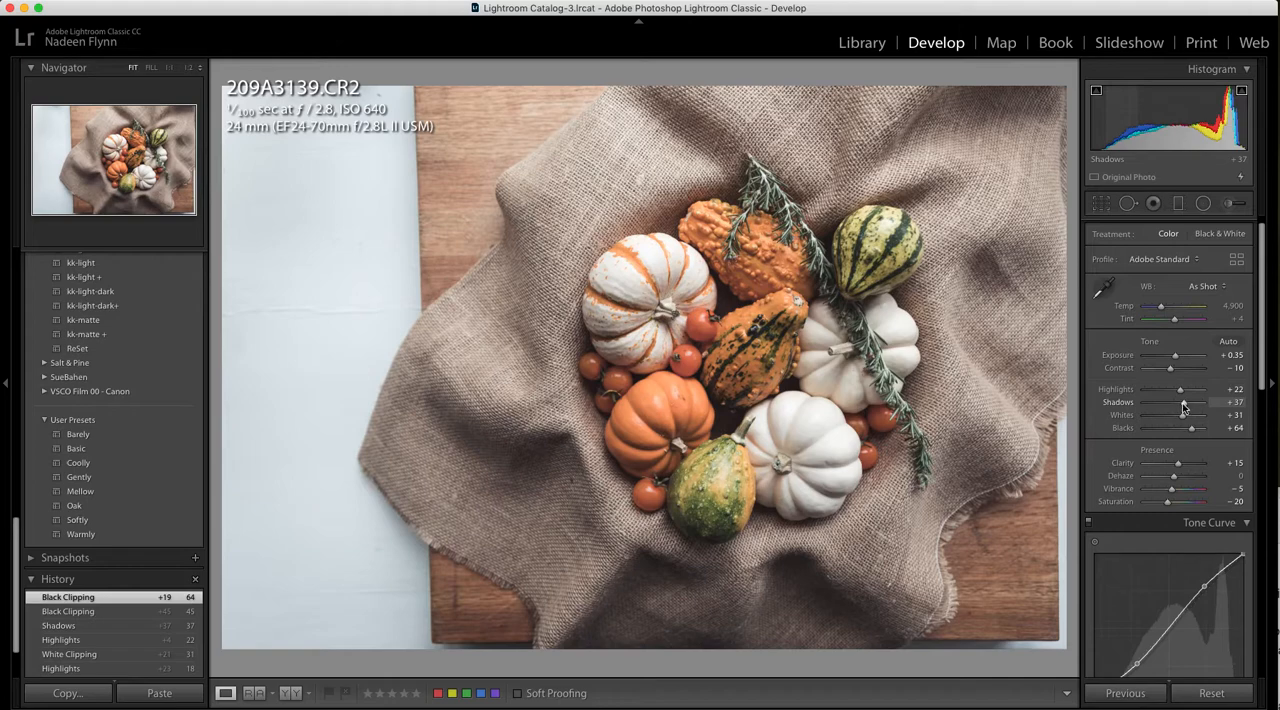
pyautogui.moveTo(1183, 407); pyautogui.dragTo(1195, 430)
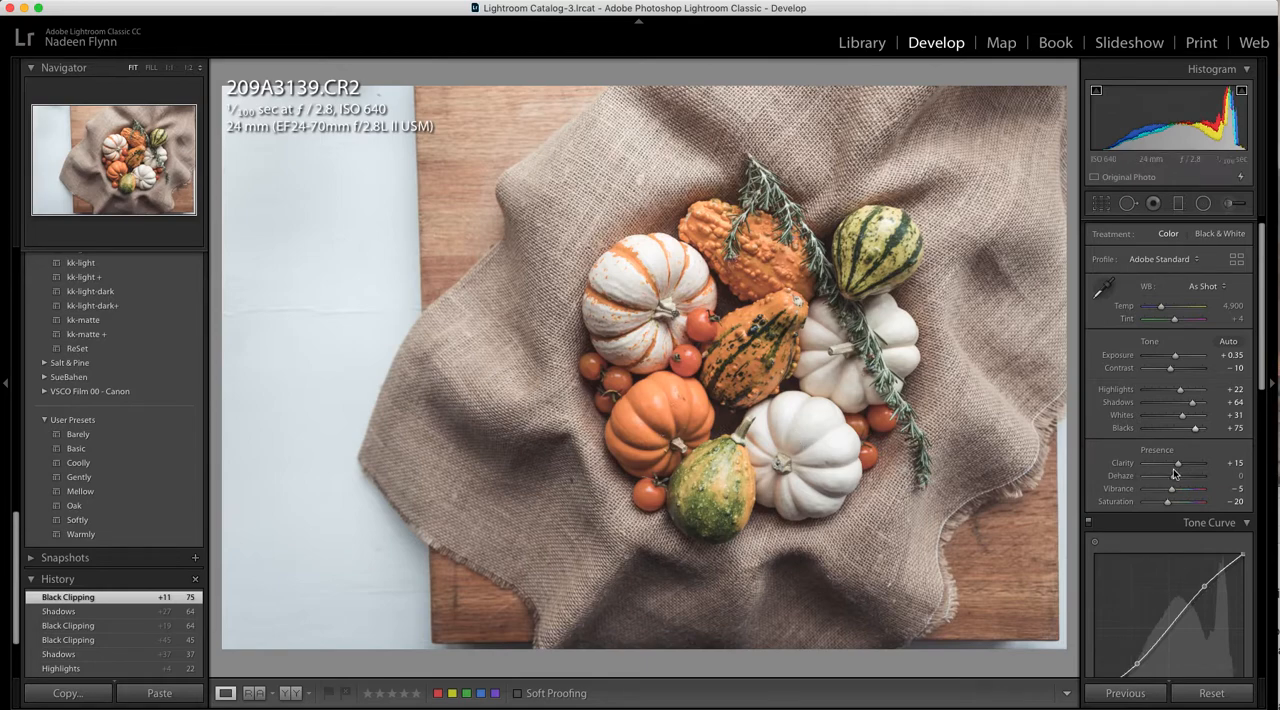
# Set the luminance noise reduction to 20
pyautogui.scroll(-5, 1174, 473)
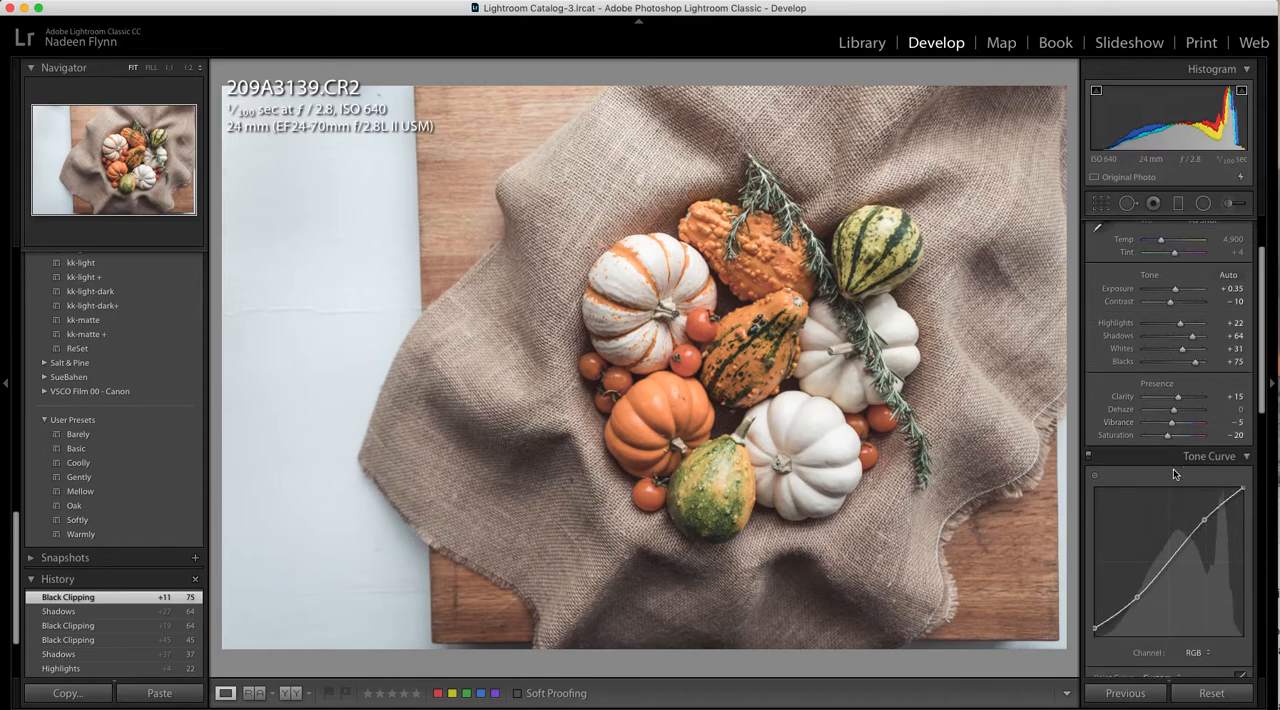
pyautogui.scroll(-10, 1173, 469)
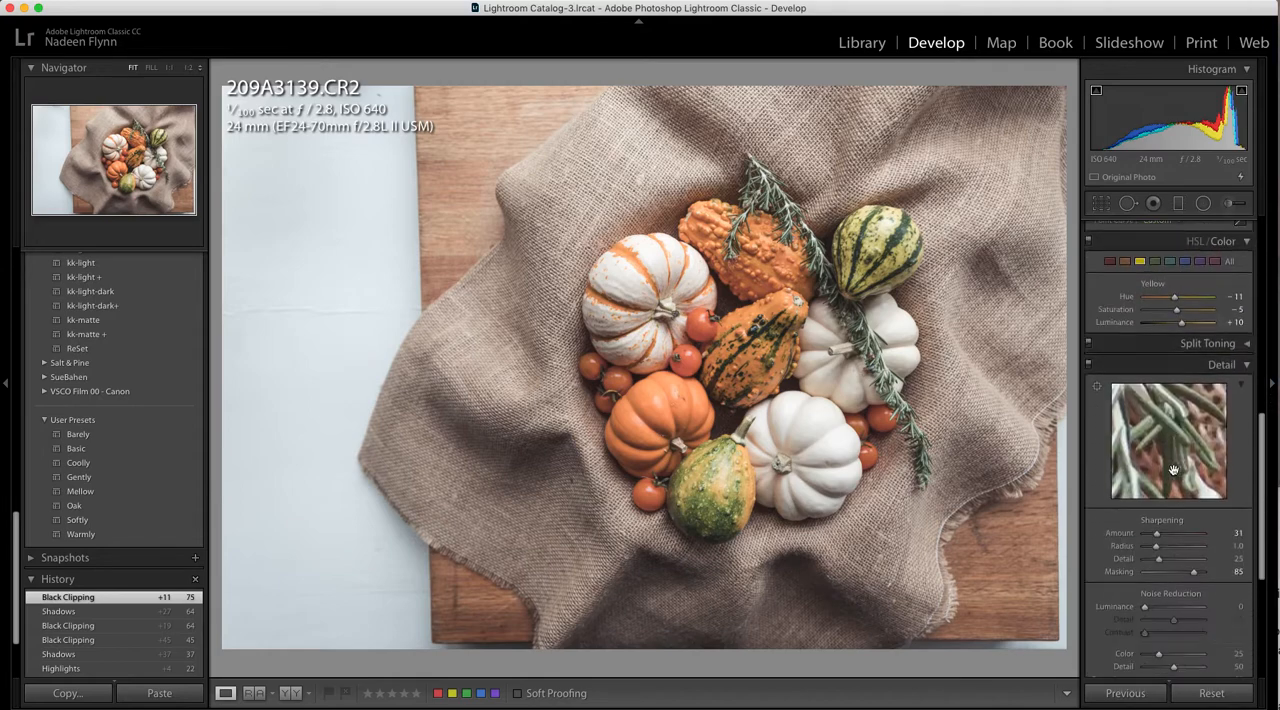
pyautogui.scroll(-1, 1174, 473)
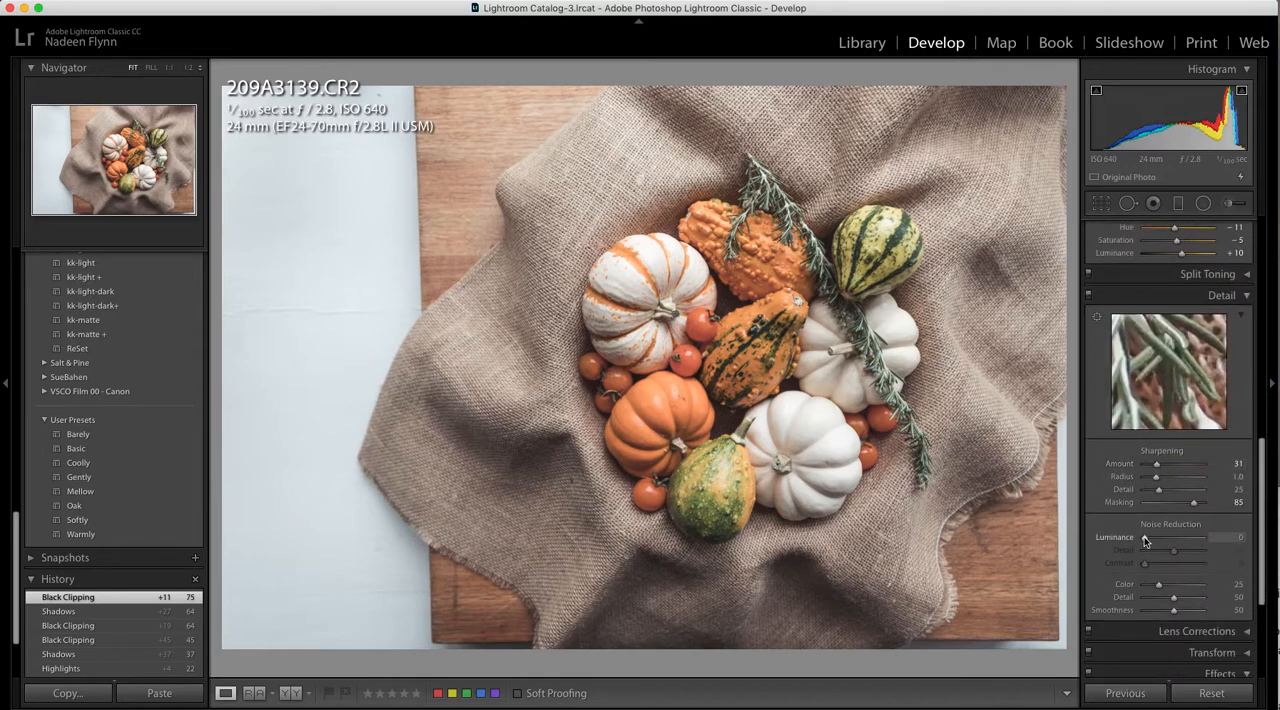
pyautogui.moveTo(1145, 540); pyautogui.dragTo(1156, 543)
# Add a light post-crop vignette with an amount of +19 and a midpoint of 31
pyautogui.scroll(-5, 1156, 545)
pyautogui.scroll(-3, 1160, 540)
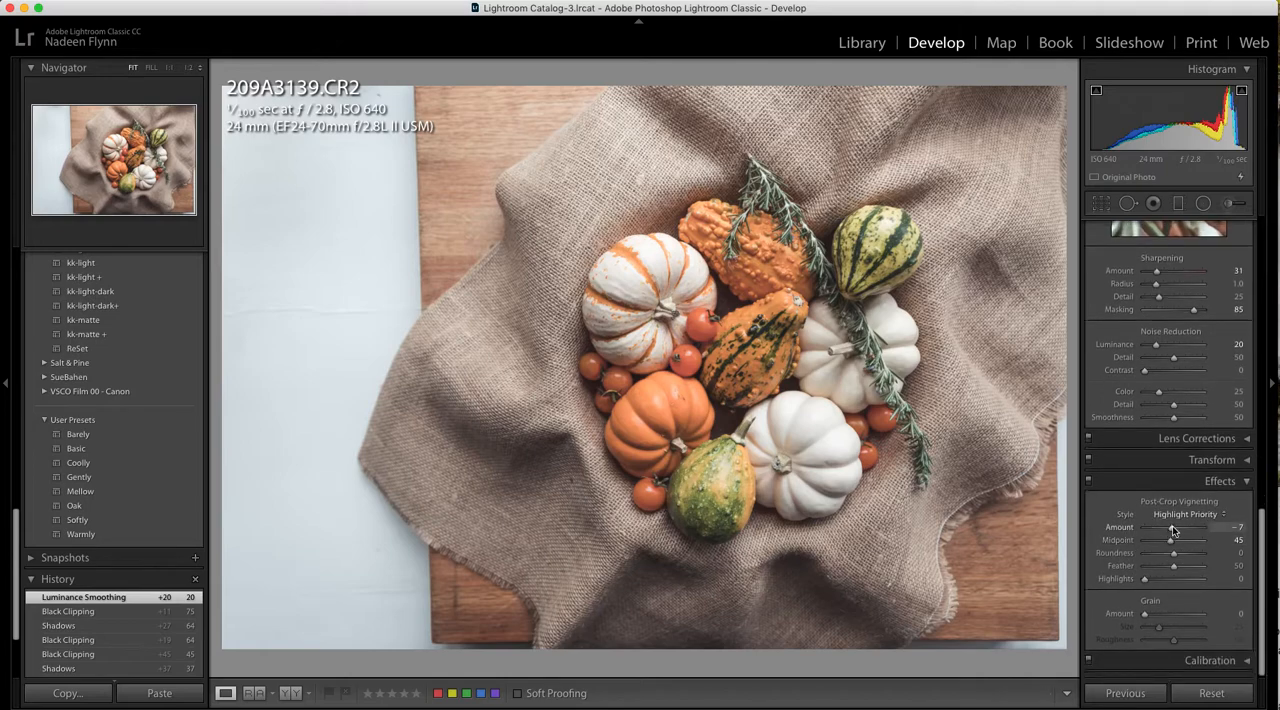
pyautogui.moveTo(1173, 530)
pyautogui.mouseDown()
pyautogui.moveTo(1160, 530)
pyautogui.moveTo(1176, 528)
pyautogui.mouseUp()
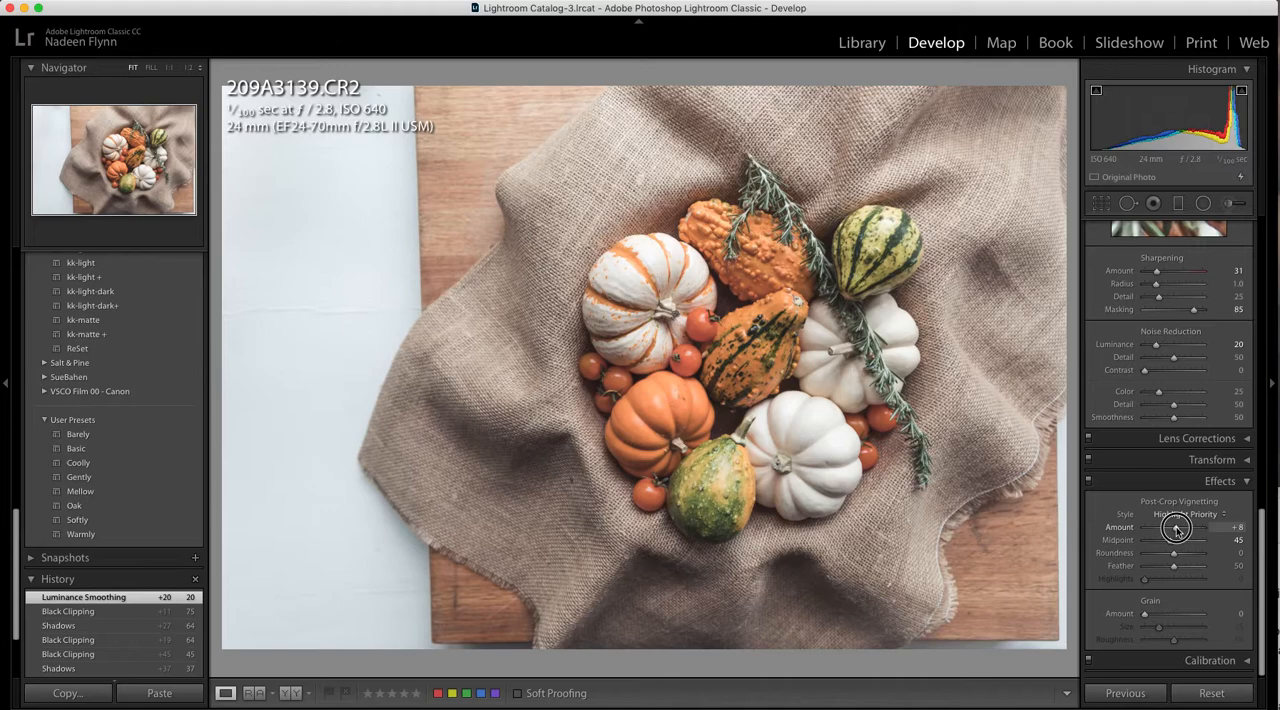
pyautogui.moveTo(1176, 528); pyautogui.dragTo(1162, 543)
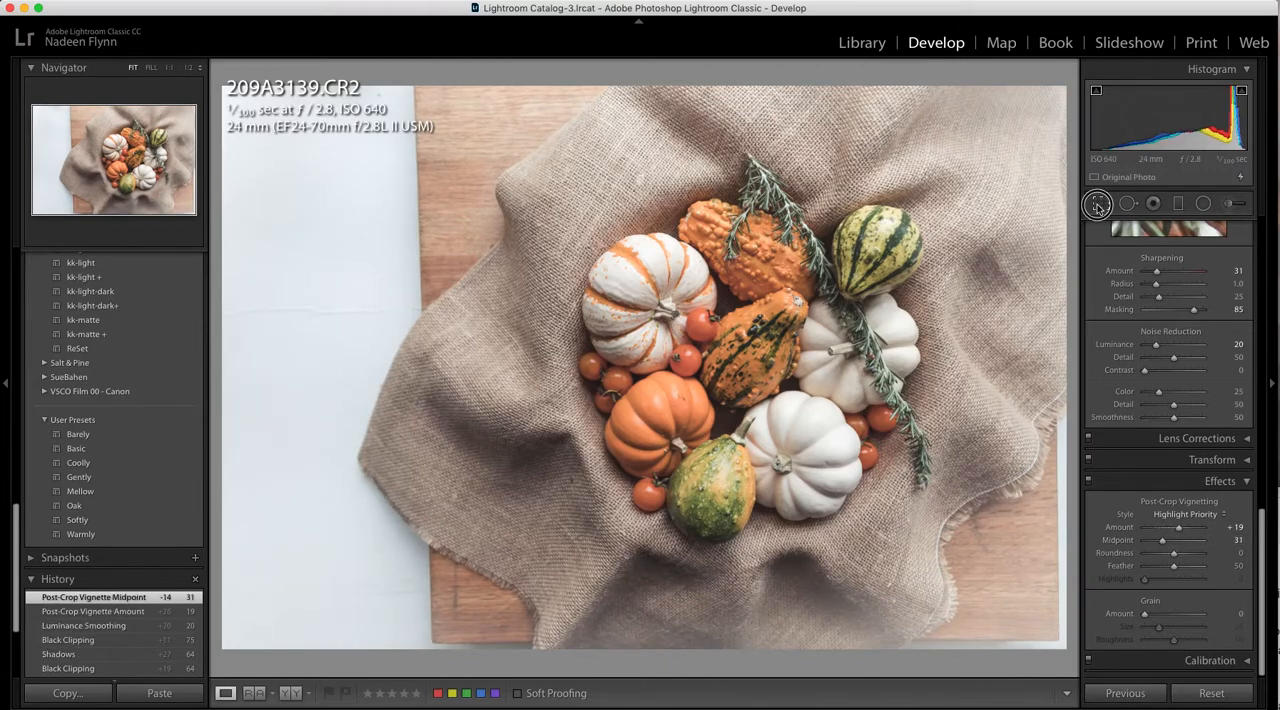
# Crop the photo to a 1 x 1 square tightly framing the pumpkins and set the post-crop vignette amount to +9
pyautogui.click(1101, 203)
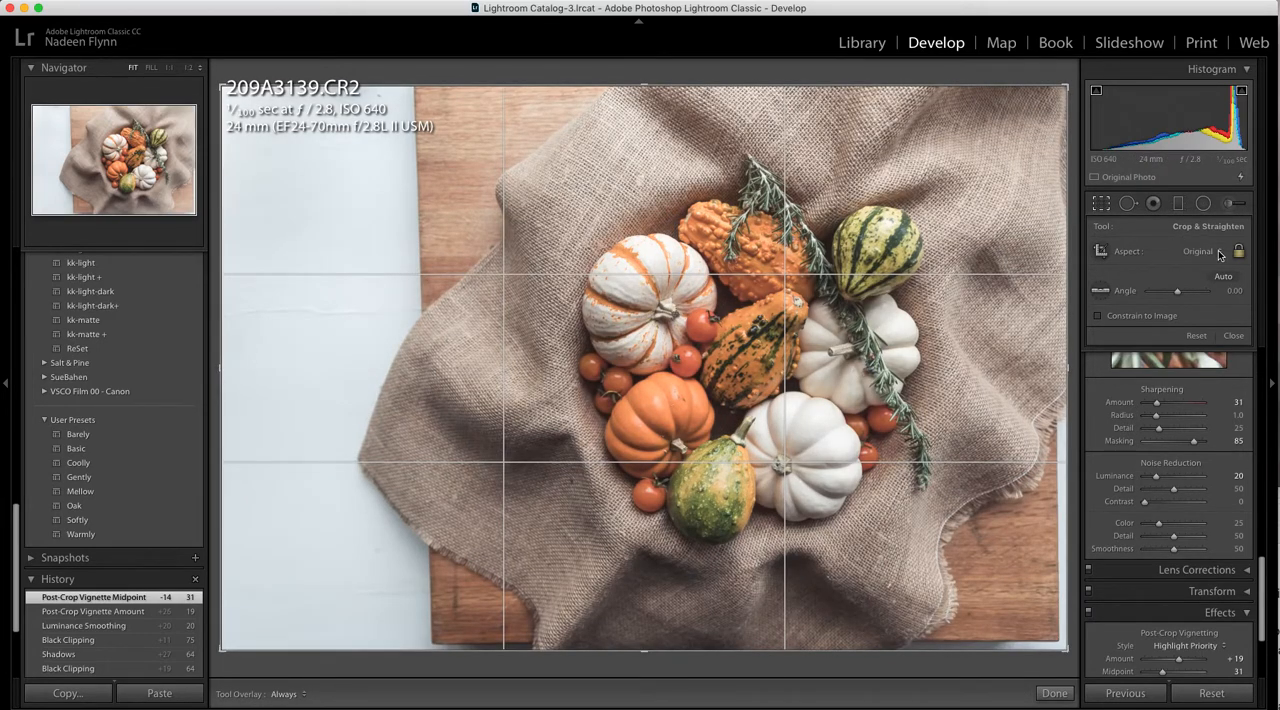
pyautogui.click(1219, 253)
pyautogui.click(1201, 280)
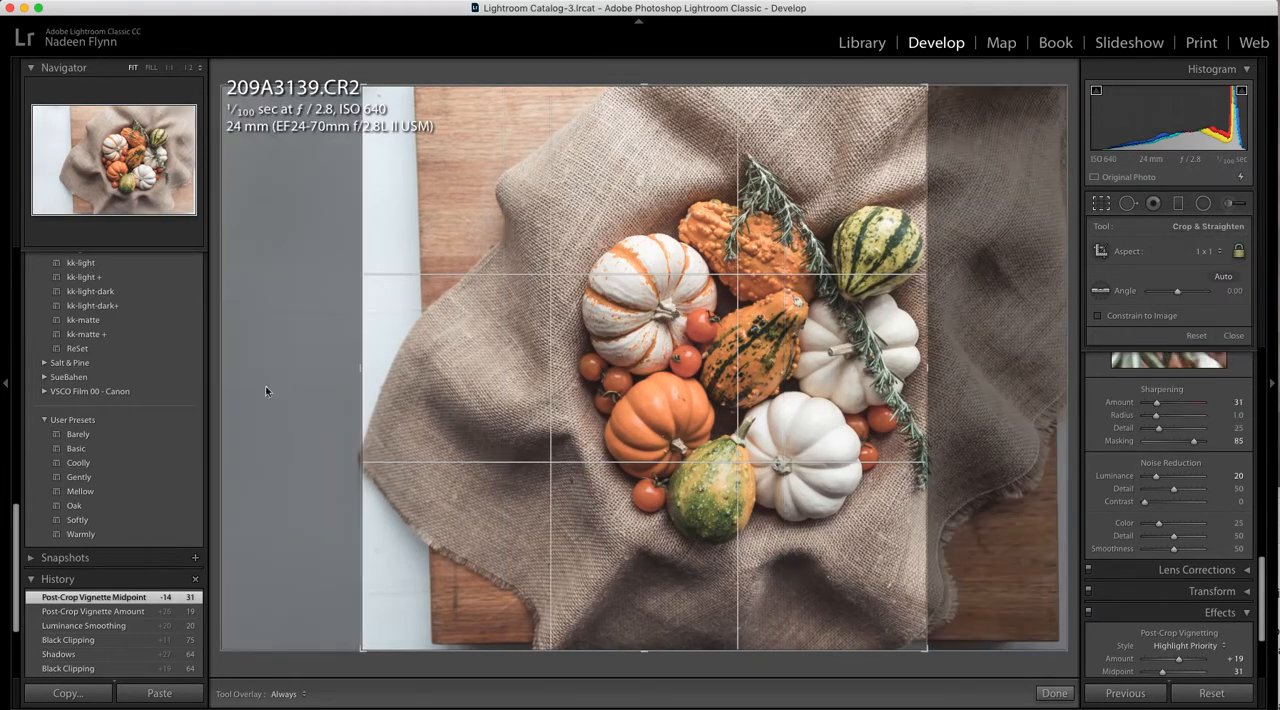
pyautogui.moveTo(669, 363); pyautogui.dragTo(613, 361)
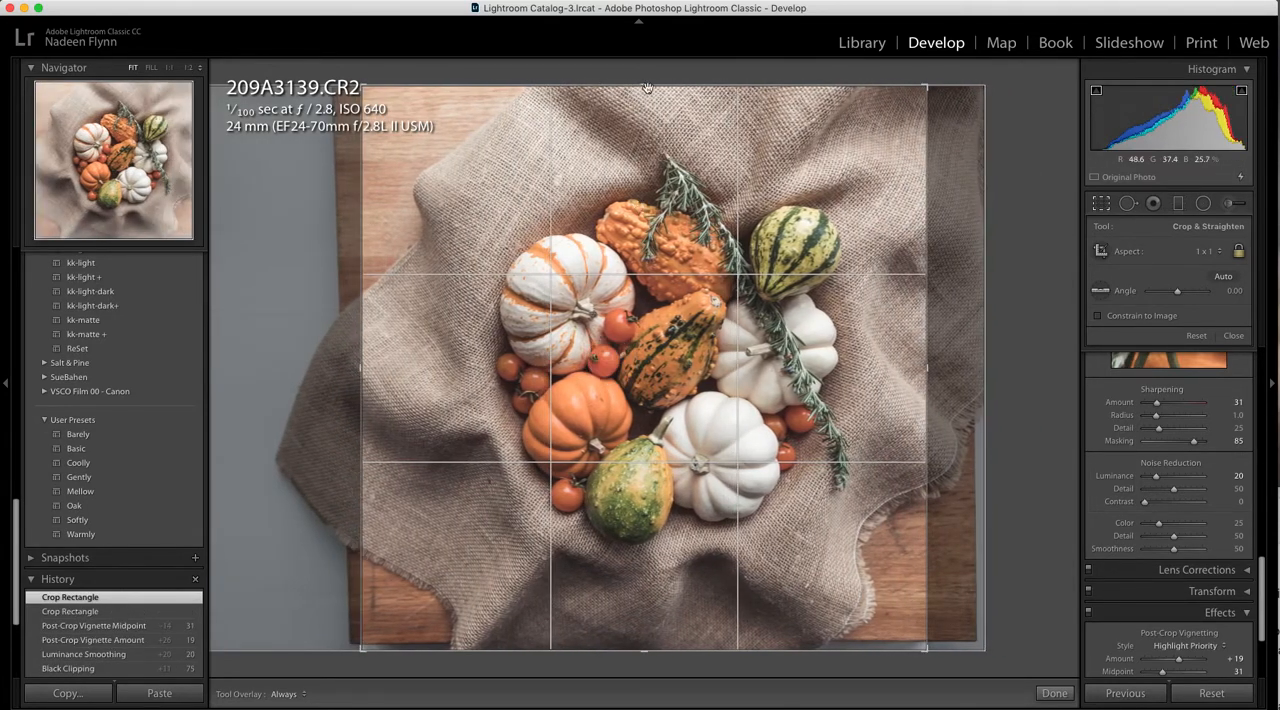
pyautogui.moveTo(650, 88); pyautogui.dragTo(651, 110)
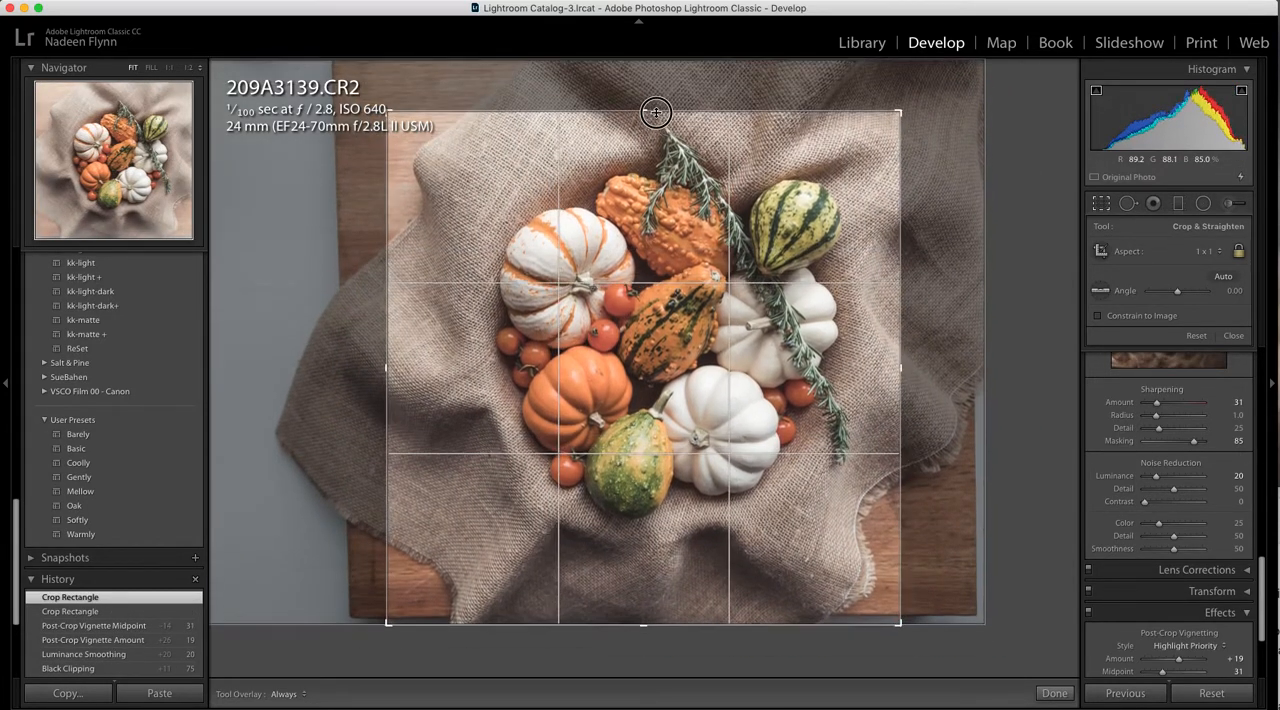
pyautogui.moveTo(655, 623); pyautogui.dragTo(663, 591)
pyautogui.moveTo(687, 410); pyautogui.dragTo(667, 410)
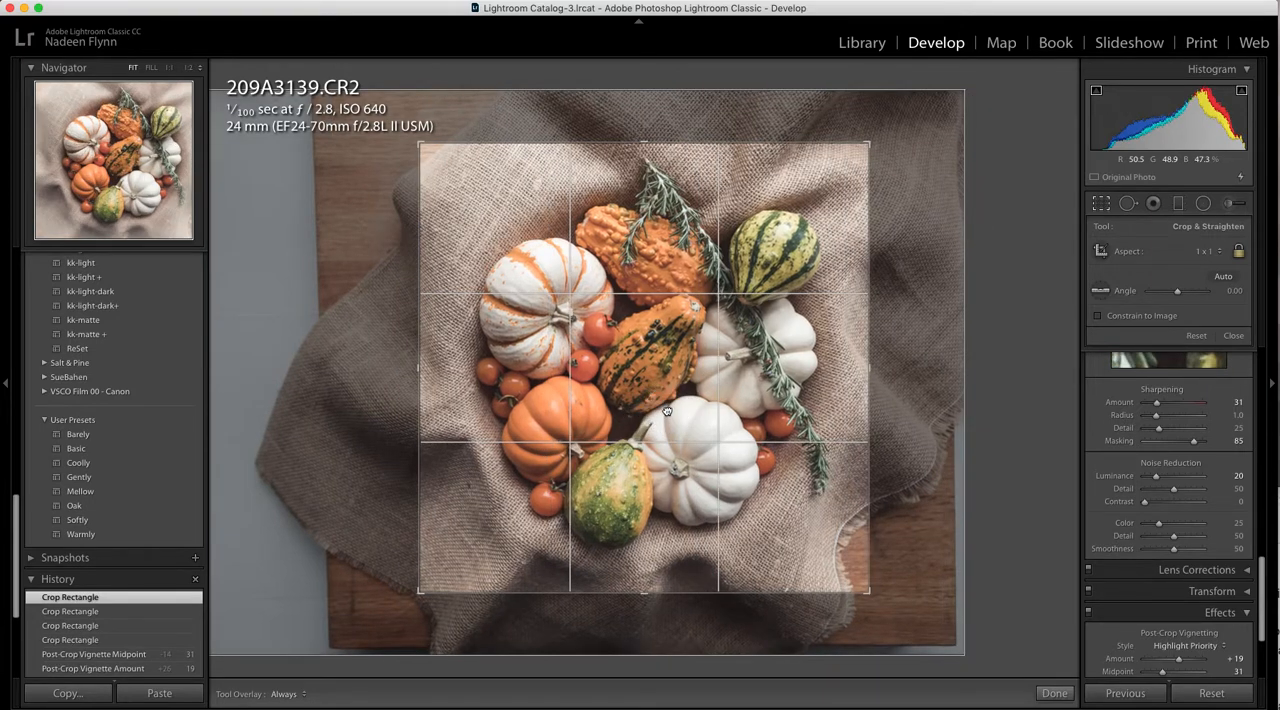
pyautogui.click(1101, 203)
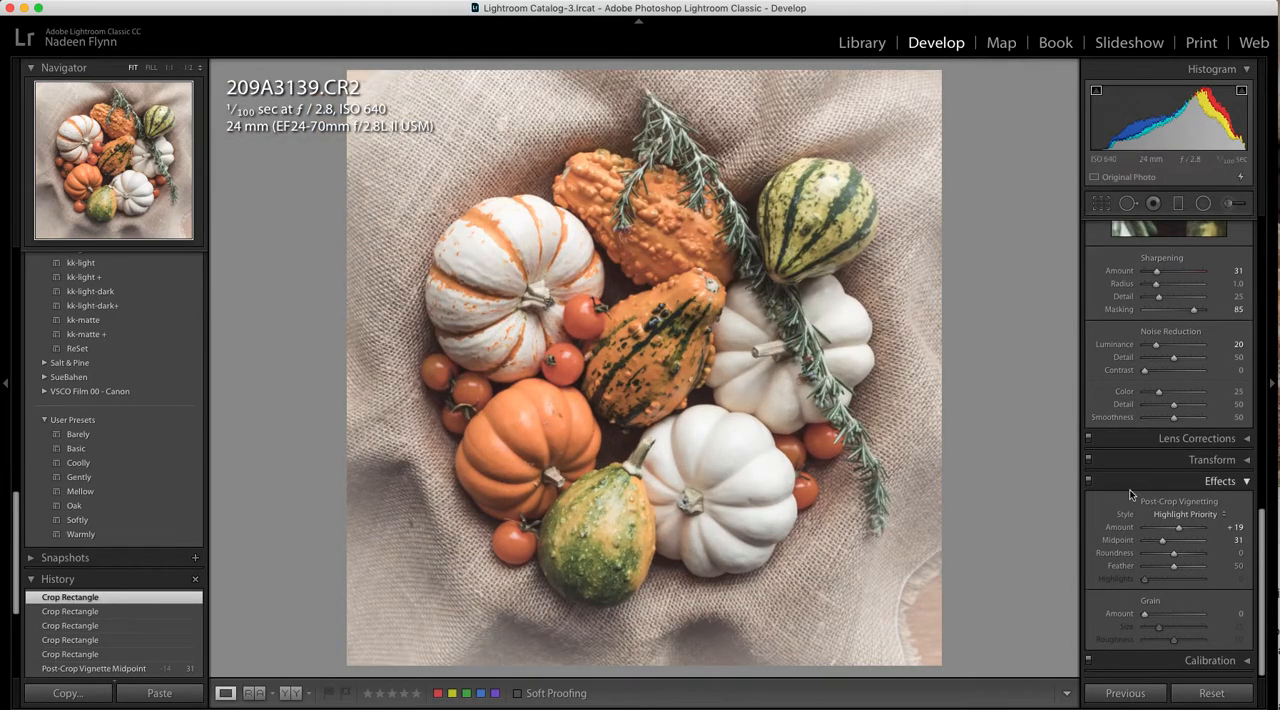
pyautogui.moveTo(1179, 531); pyautogui.dragTo(1175, 533)
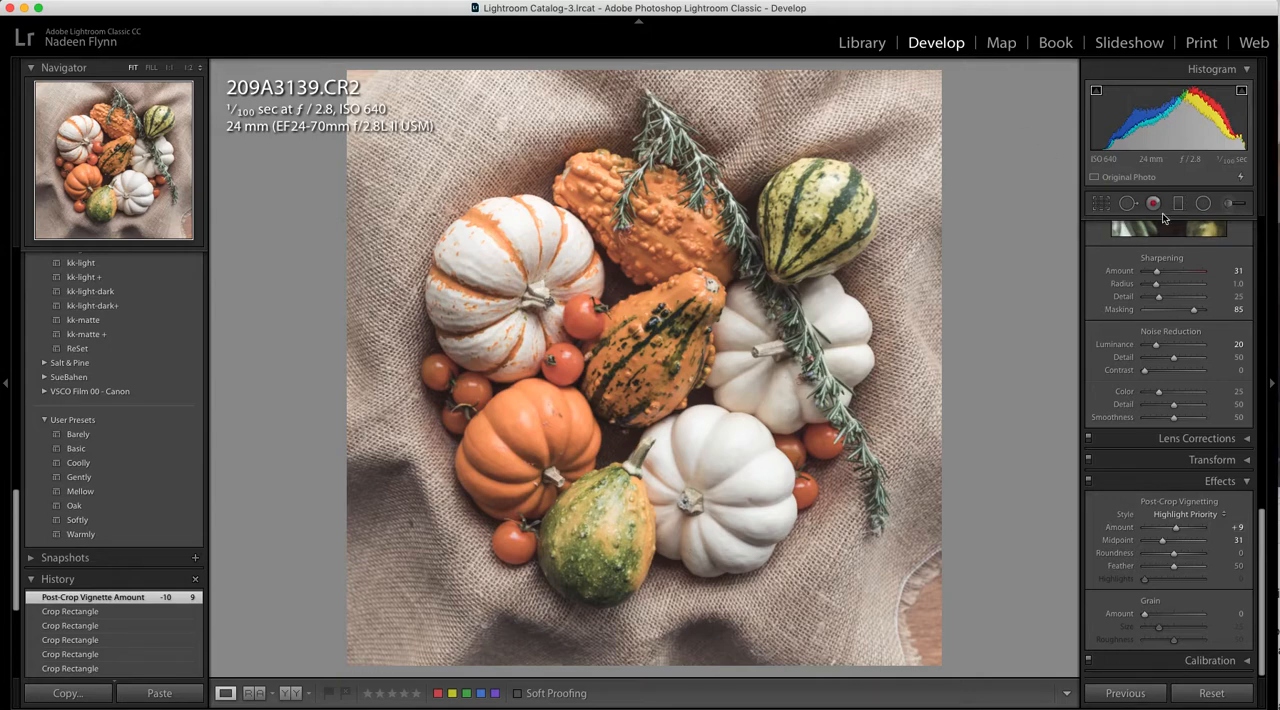
# Heal the bright patch in the photo's upper-left corner with a size 81 spot, sampling clean burlap along the upper edge
pyautogui.click(1127, 204)
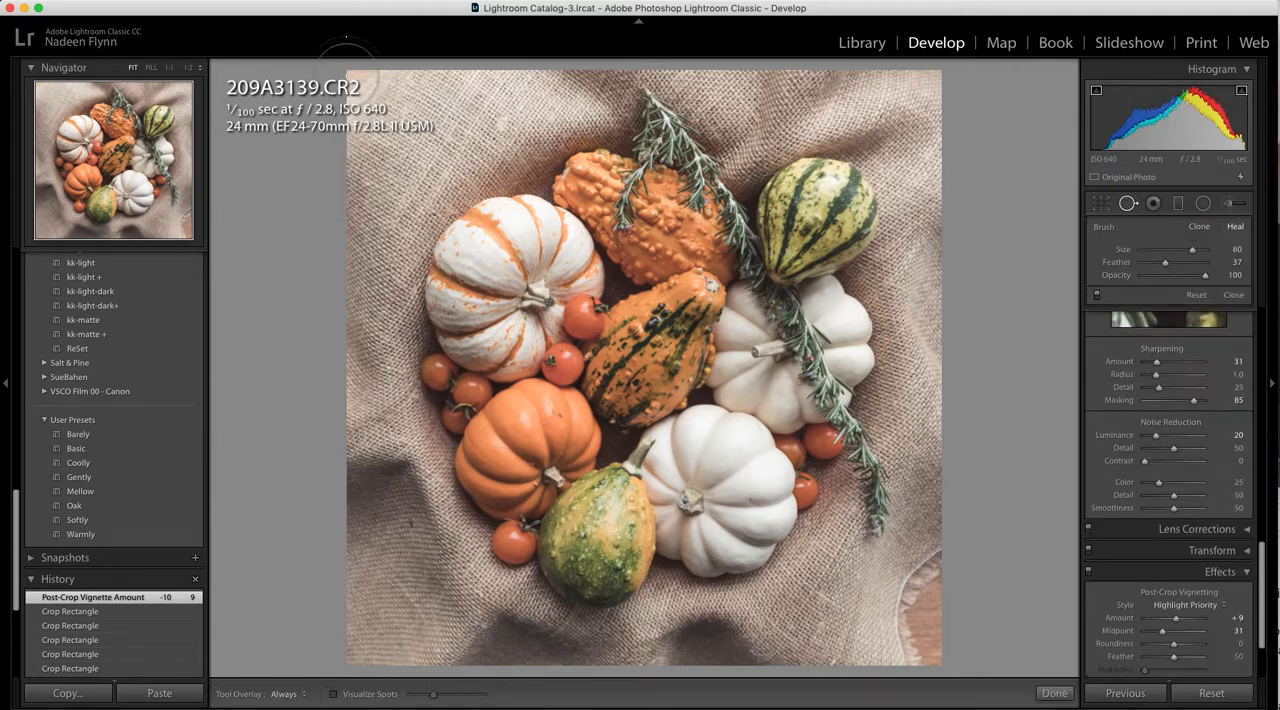
pyautogui.scroll(1, 362, 80)
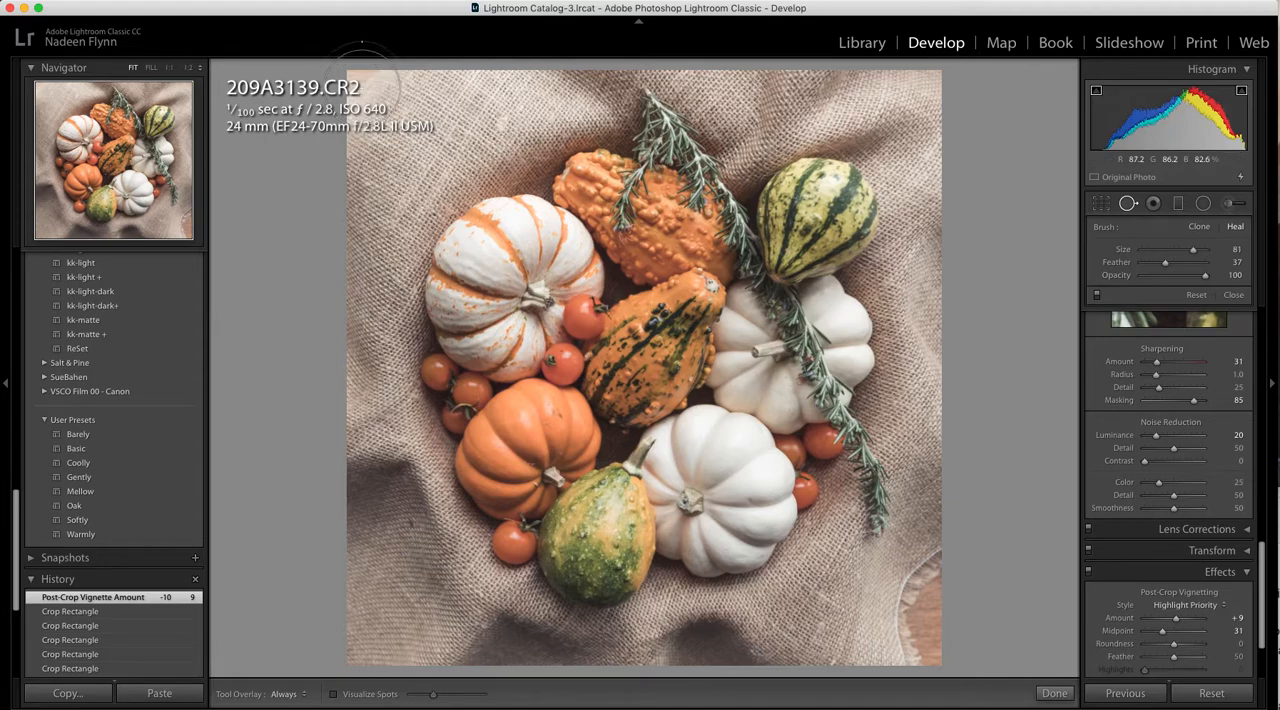
pyautogui.click(364, 86)
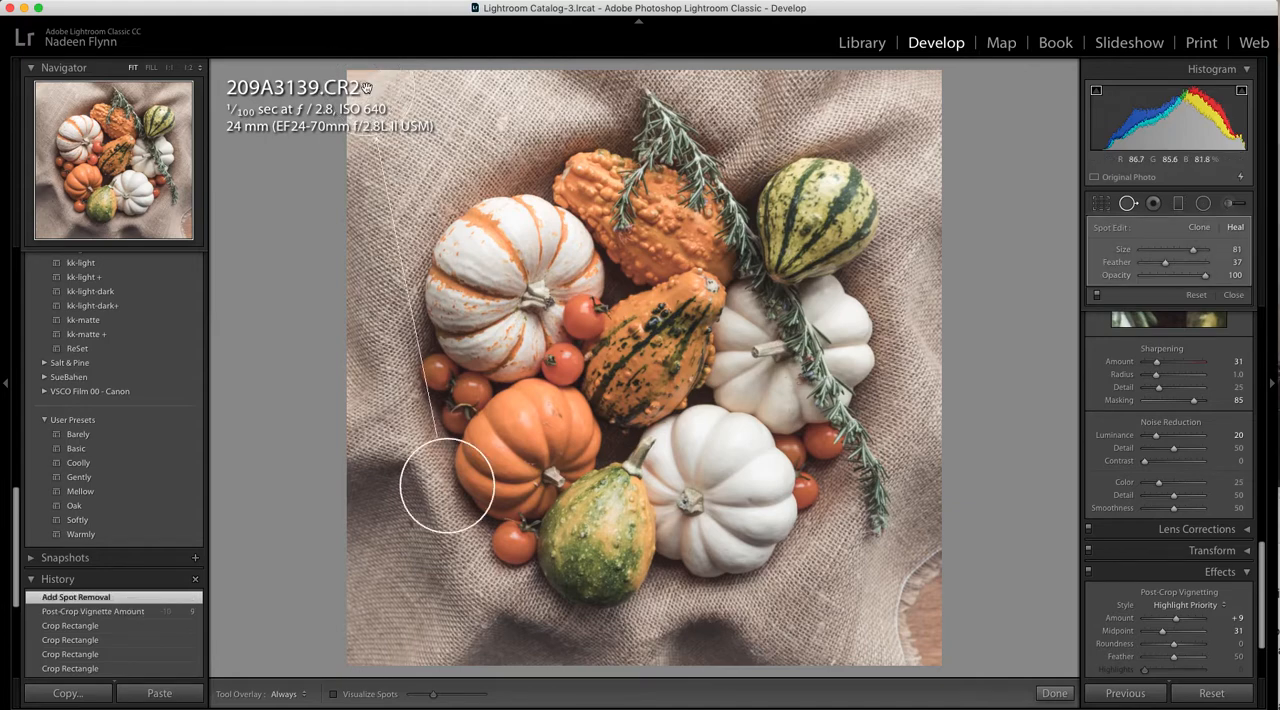
pyautogui.moveTo(443, 477)
pyautogui.mouseDown()
pyautogui.moveTo(423, 180)
pyautogui.moveTo(449, 91)
pyautogui.moveTo(450, 105)
pyautogui.mouseUp()
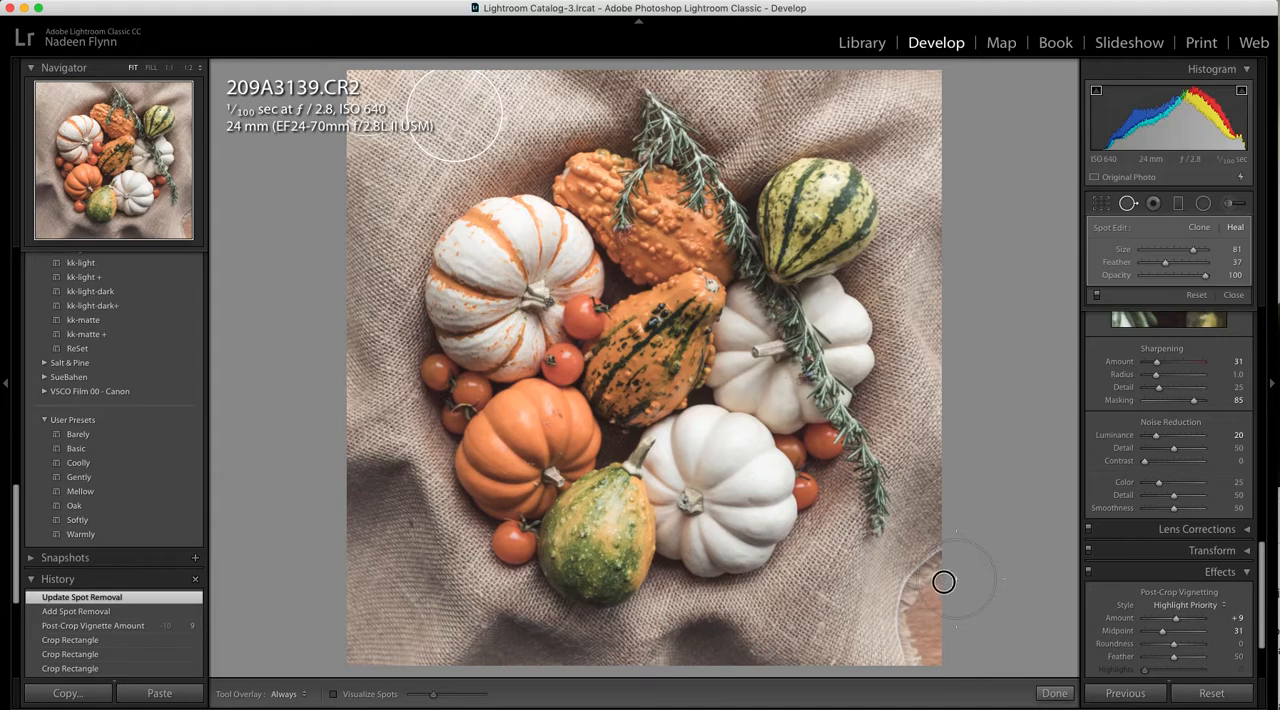
# Heal the exposed wooden board in the photo's lower-right corner, sampling nearby burlap, and close the spot removal tool
pyautogui.moveTo(929, 591)
pyautogui.mouseDown()
pyautogui.moveTo(940, 652)
pyautogui.moveTo(938, 641)
pyautogui.mouseUp()
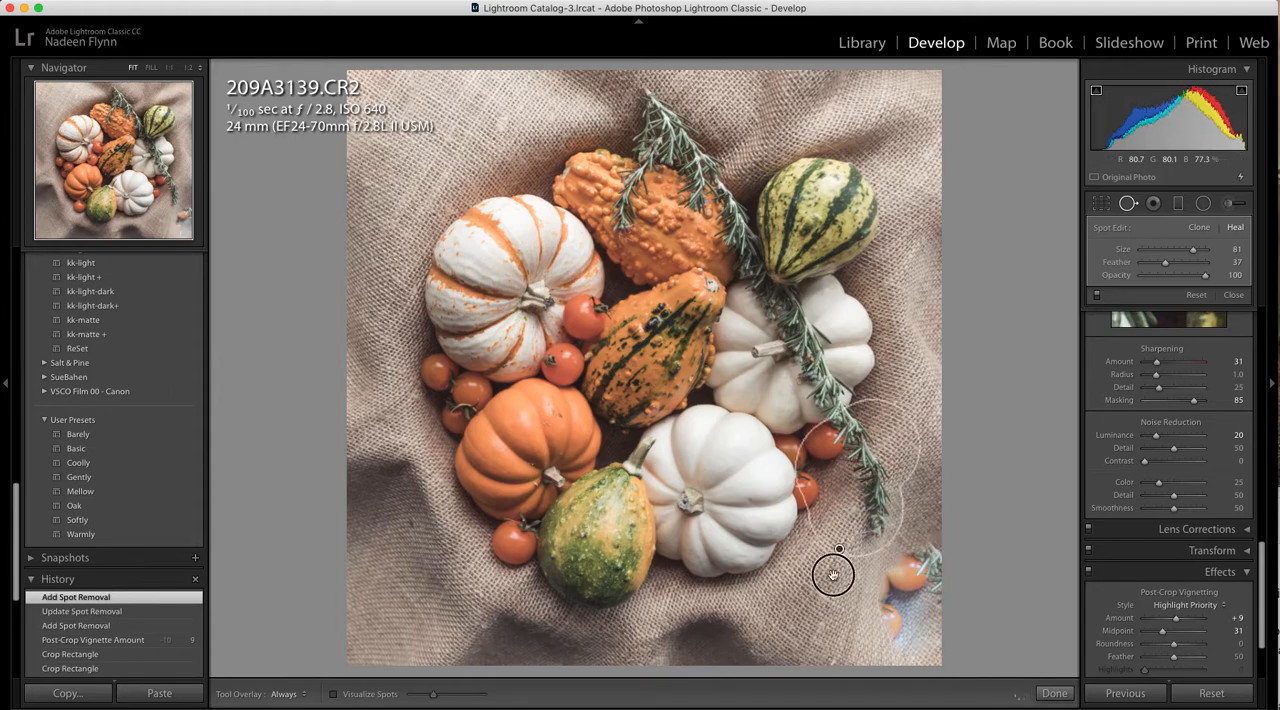
pyautogui.moveTo(828, 588); pyautogui.dragTo(840, 599)
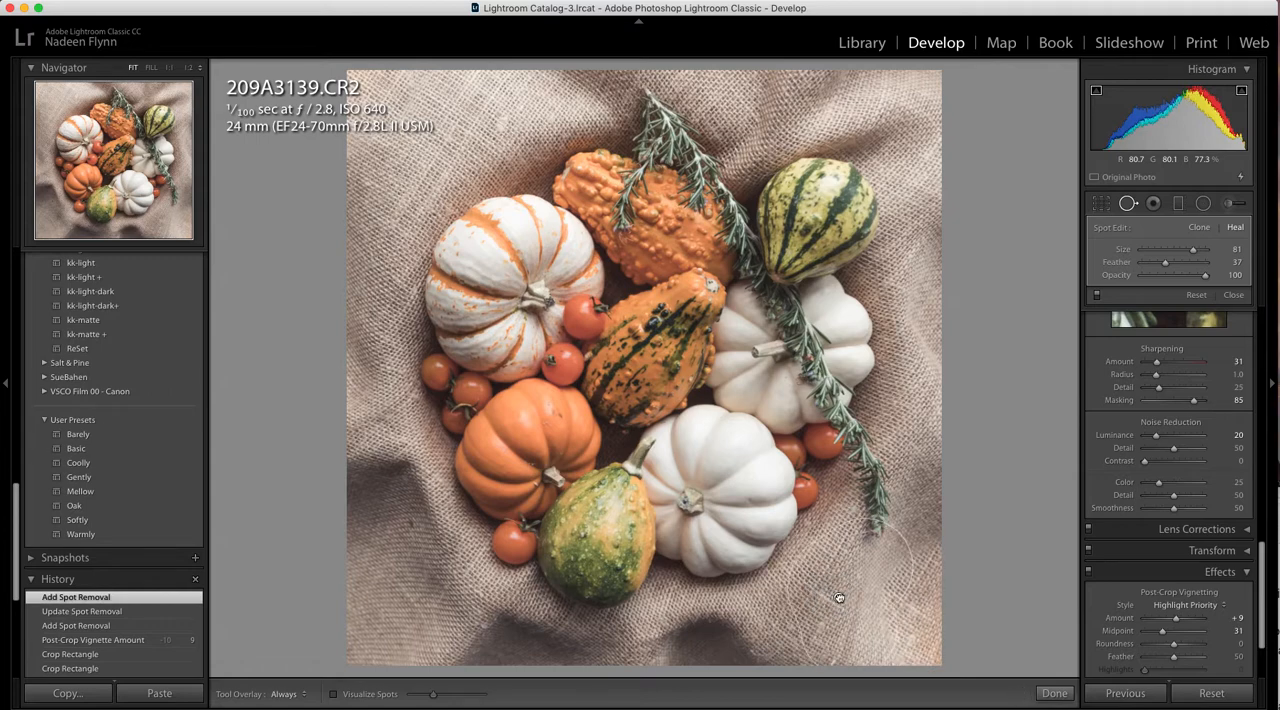
pyautogui.click(1129, 207)
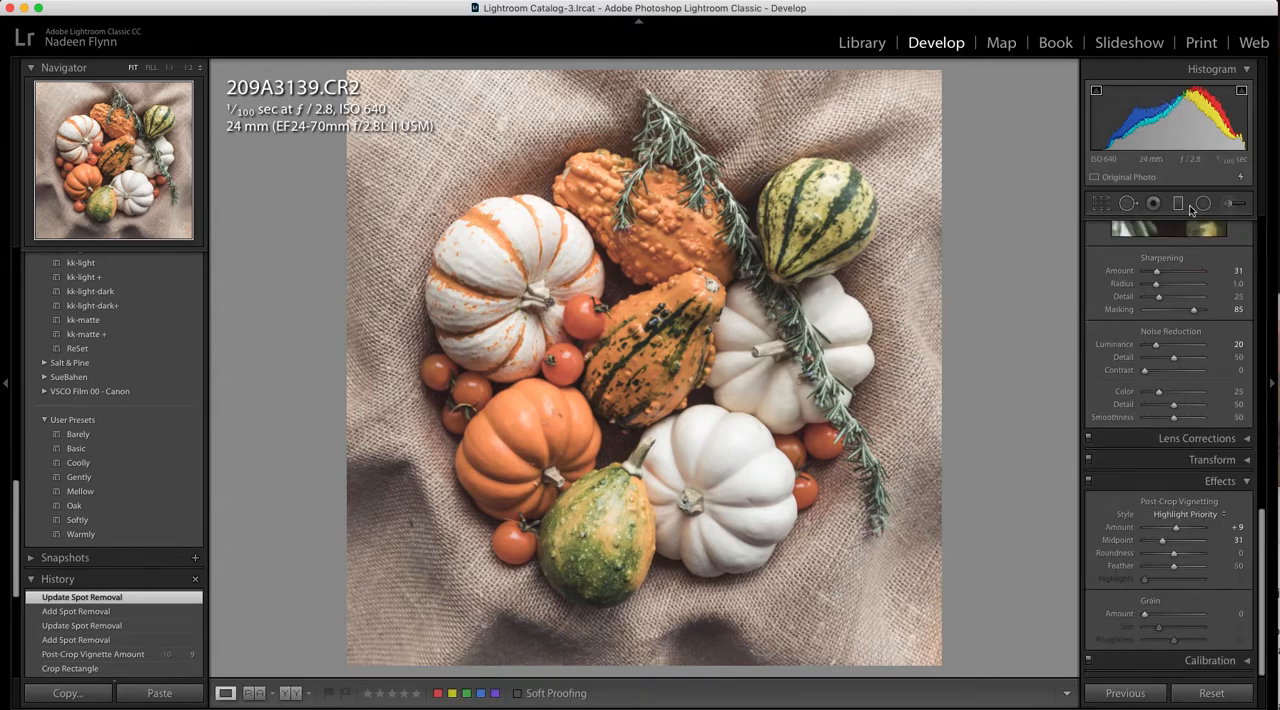
# Set up an adjustment brush from the Clarity effect with Clarity -100 and Dehaze -8
pyautogui.click(1231, 205)
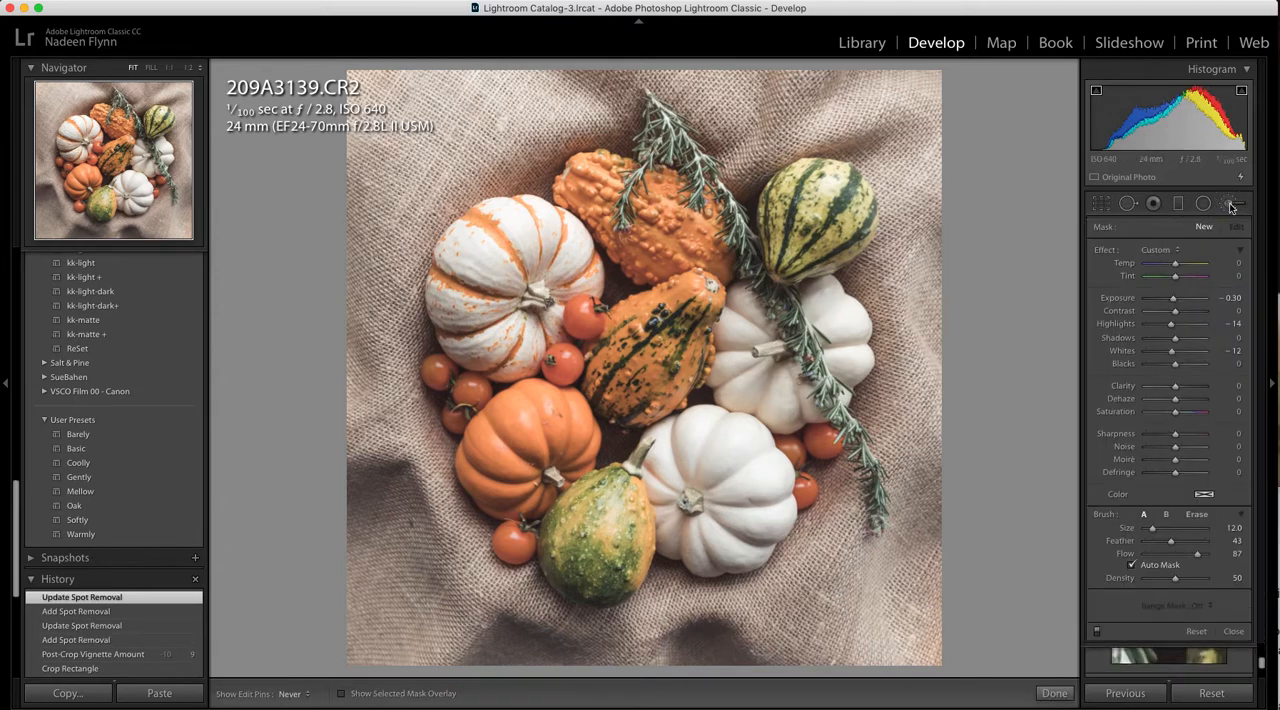
pyautogui.click(1180, 252)
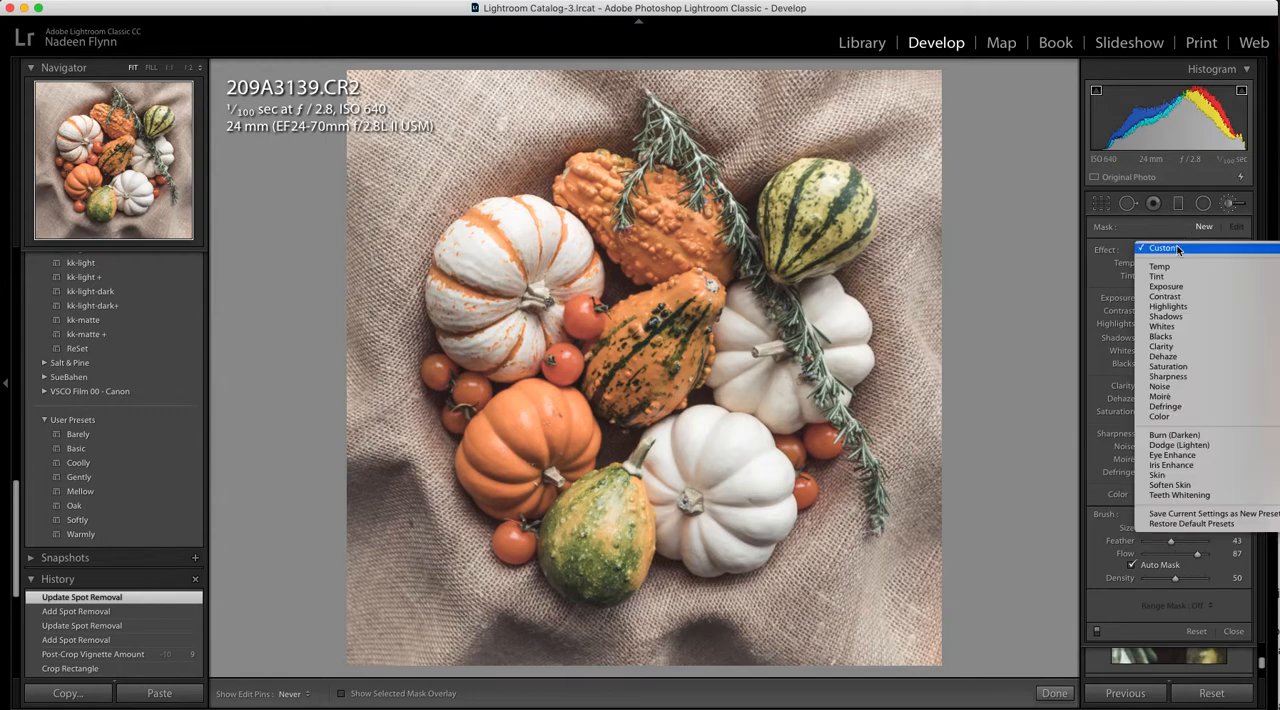
pyautogui.click(1162, 347)
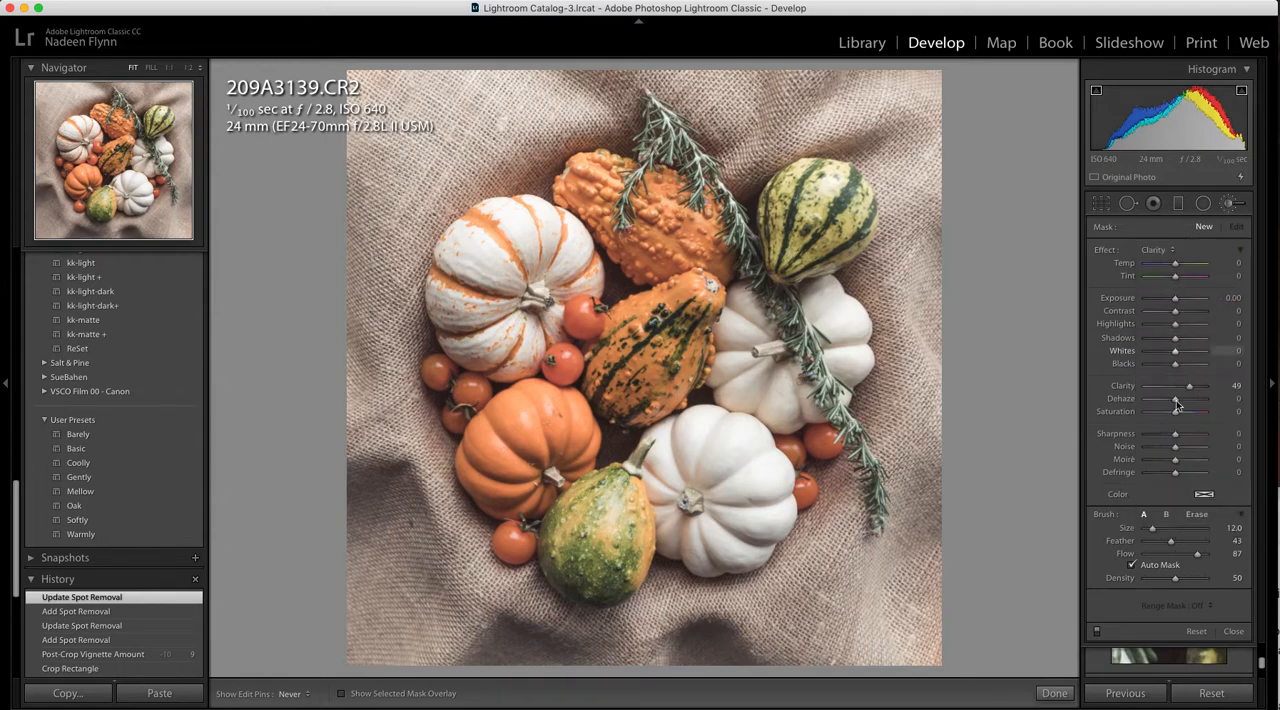
pyautogui.moveTo(1191, 389)
pyautogui.mouseDown()
pyautogui.moveTo(1142, 387)
pyautogui.moveTo(1174, 402)
pyautogui.mouseUp()
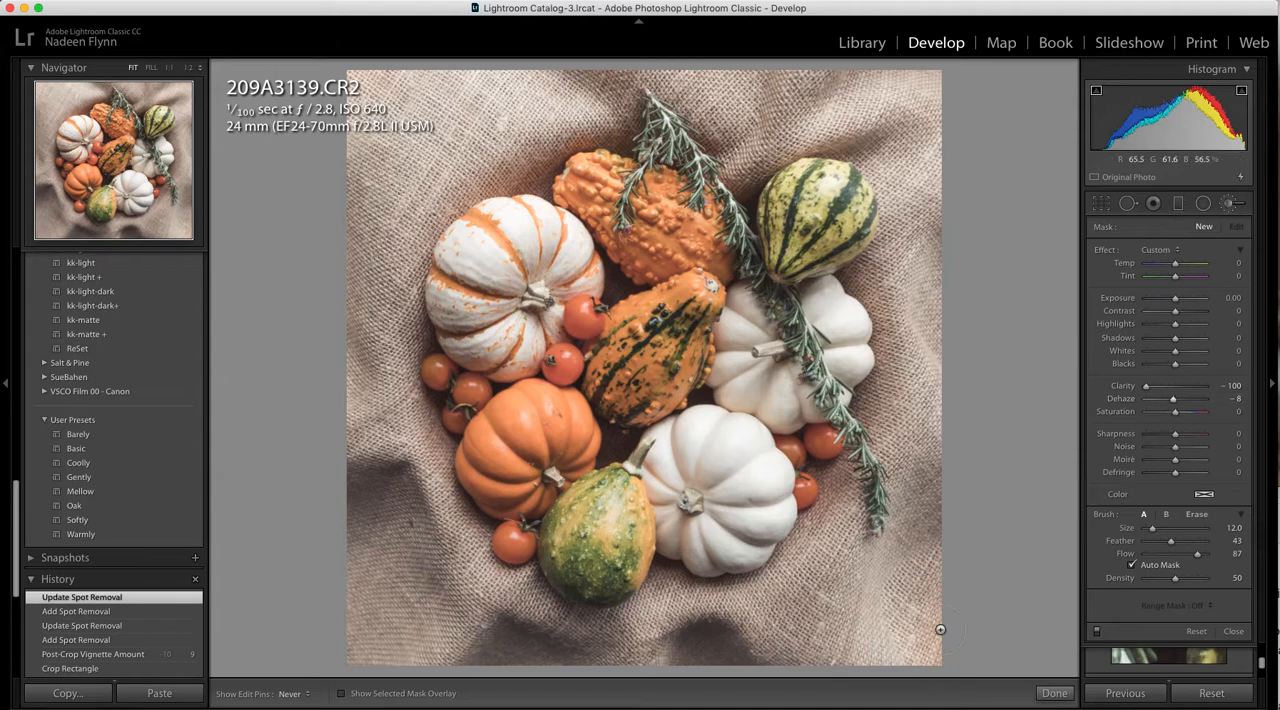
# Brush the softening effect over the healed lower-right corner, with Contrast -59 and Shadows 71
pyautogui.moveTo(923, 569)
pyautogui.mouseDown()
pyautogui.moveTo(914, 558)
pyautogui.moveTo(900, 600)
pyautogui.mouseUp()
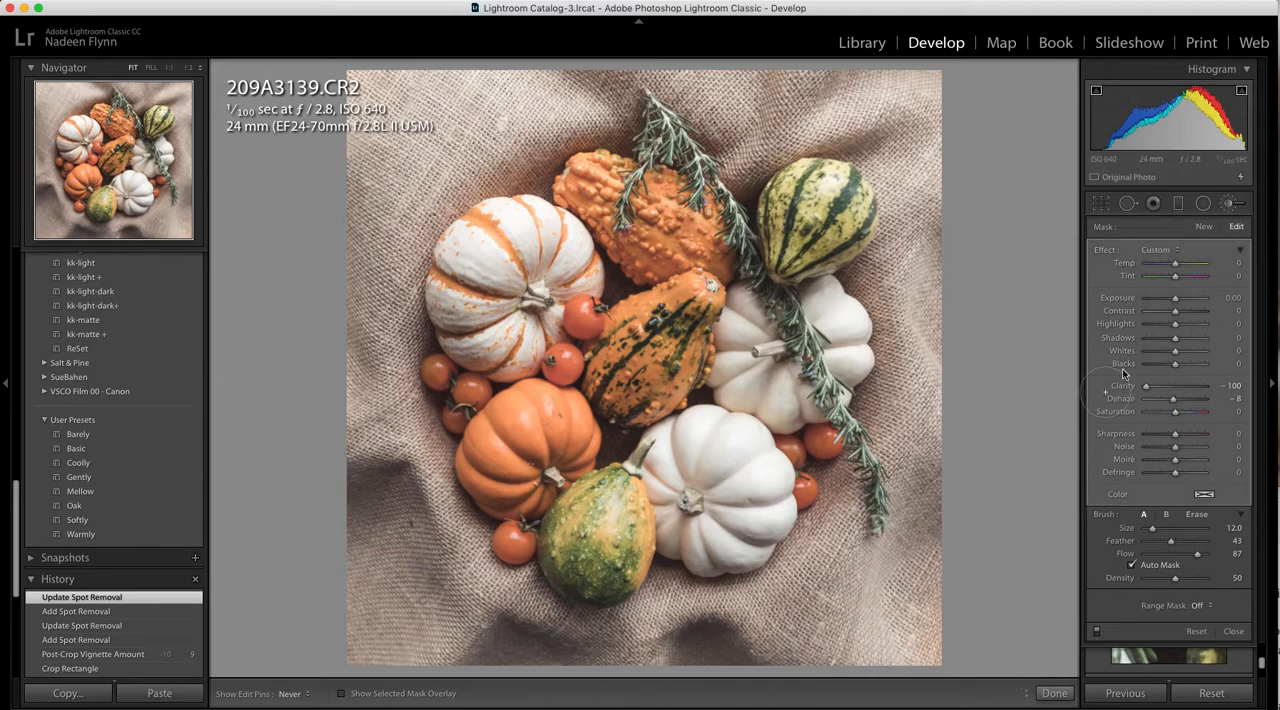
pyautogui.moveTo(1175, 311)
pyautogui.mouseDown()
pyautogui.moveTo(1152, 312)
pyautogui.moveTo(1196, 338)
pyautogui.mouseUp()
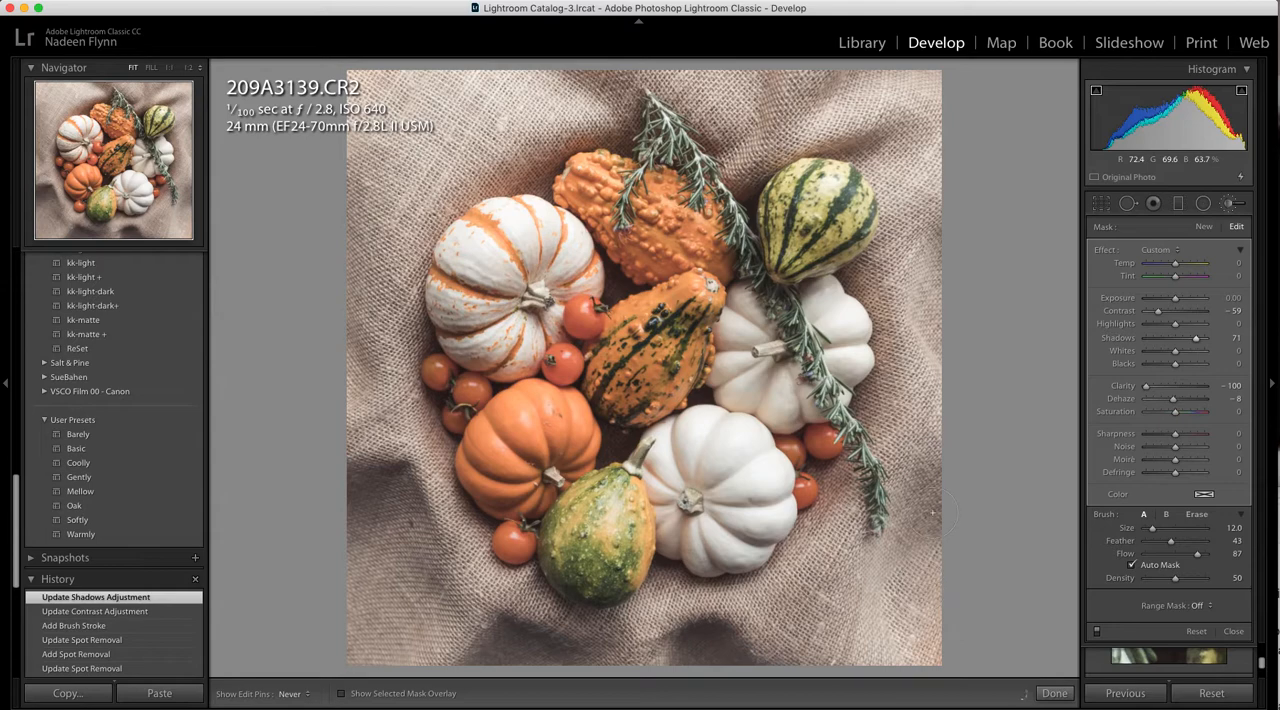
pyautogui.moveTo(895, 653)
pyautogui.mouseDown()
pyautogui.moveTo(928, 510)
pyautogui.moveTo(1118, 522)
pyautogui.mouseUp()
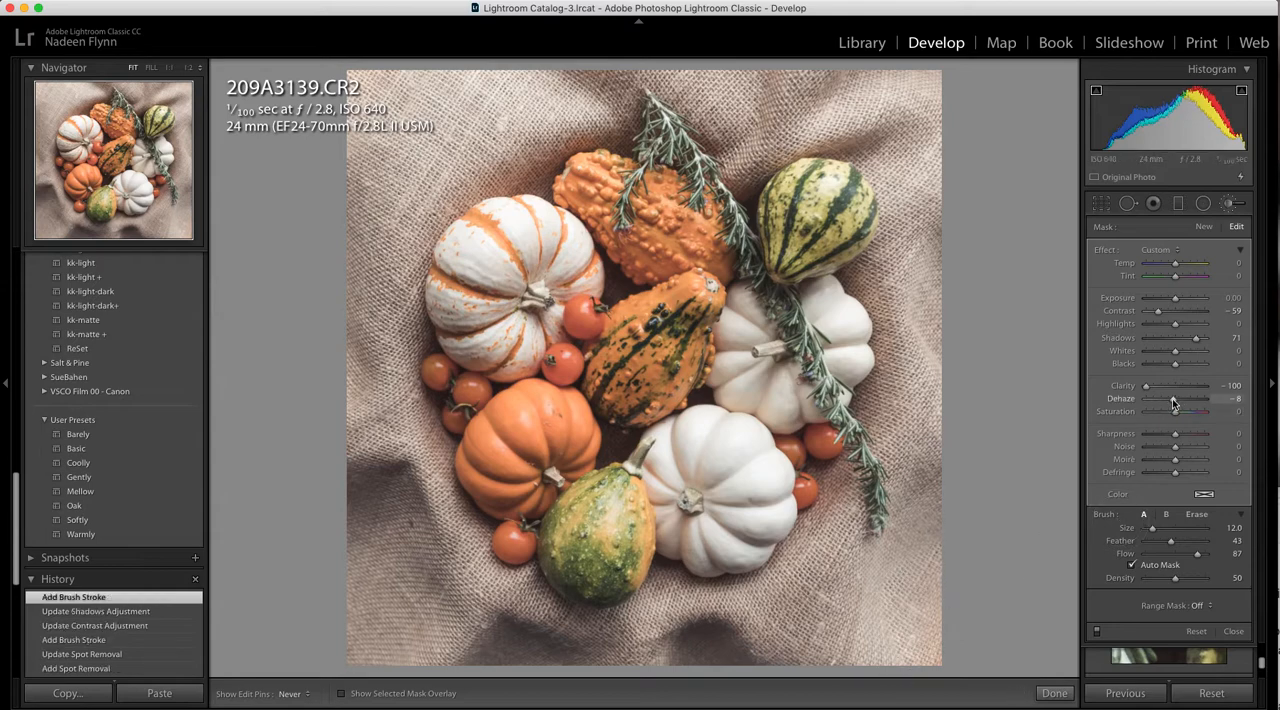
# Set the brush adjustment's Dehaze to -12 and check the painted area with the mask overlay, leaving the overlay off
pyautogui.moveTo(1174, 403); pyautogui.dragTo(1171, 401)
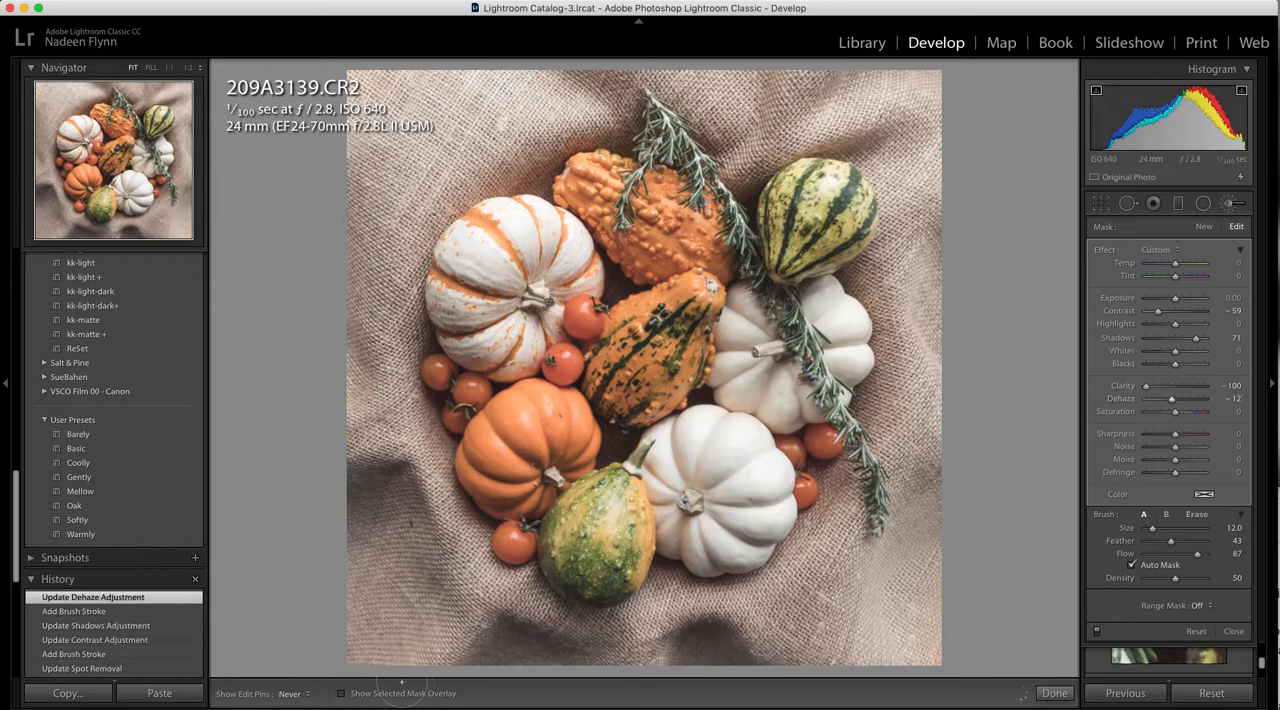
pyautogui.click(341, 694)
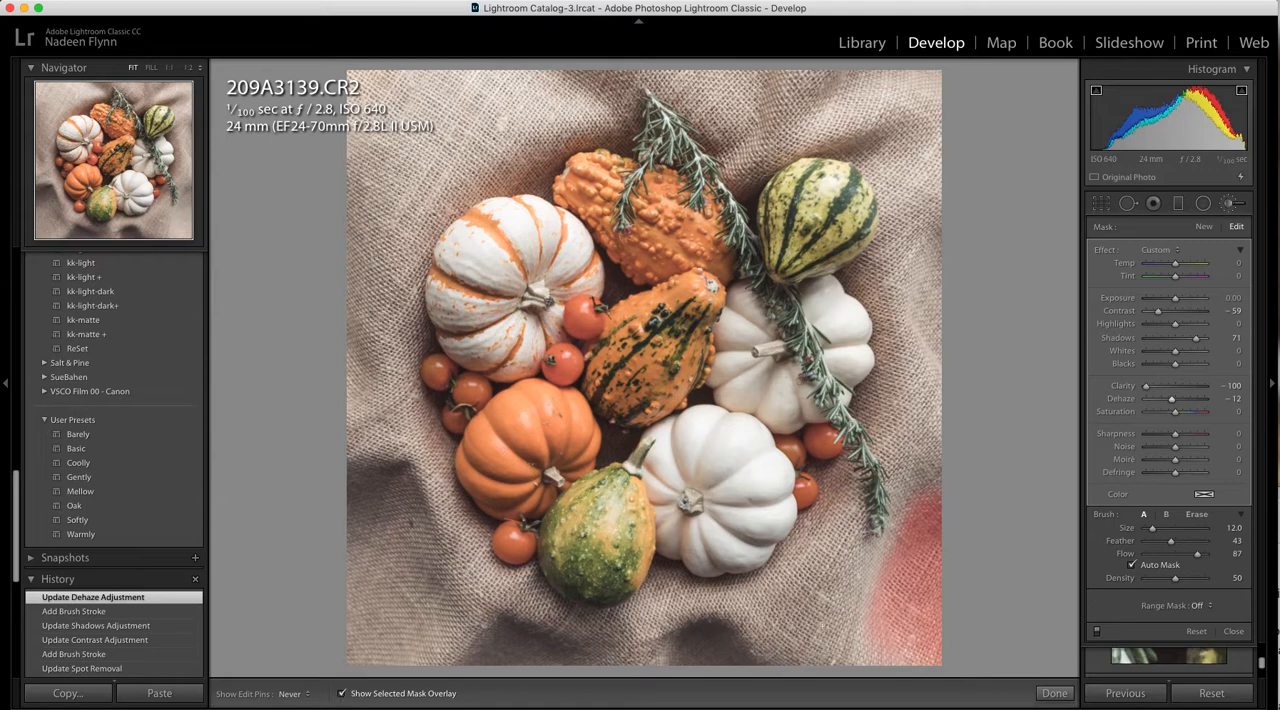
pyautogui.click(341, 694)
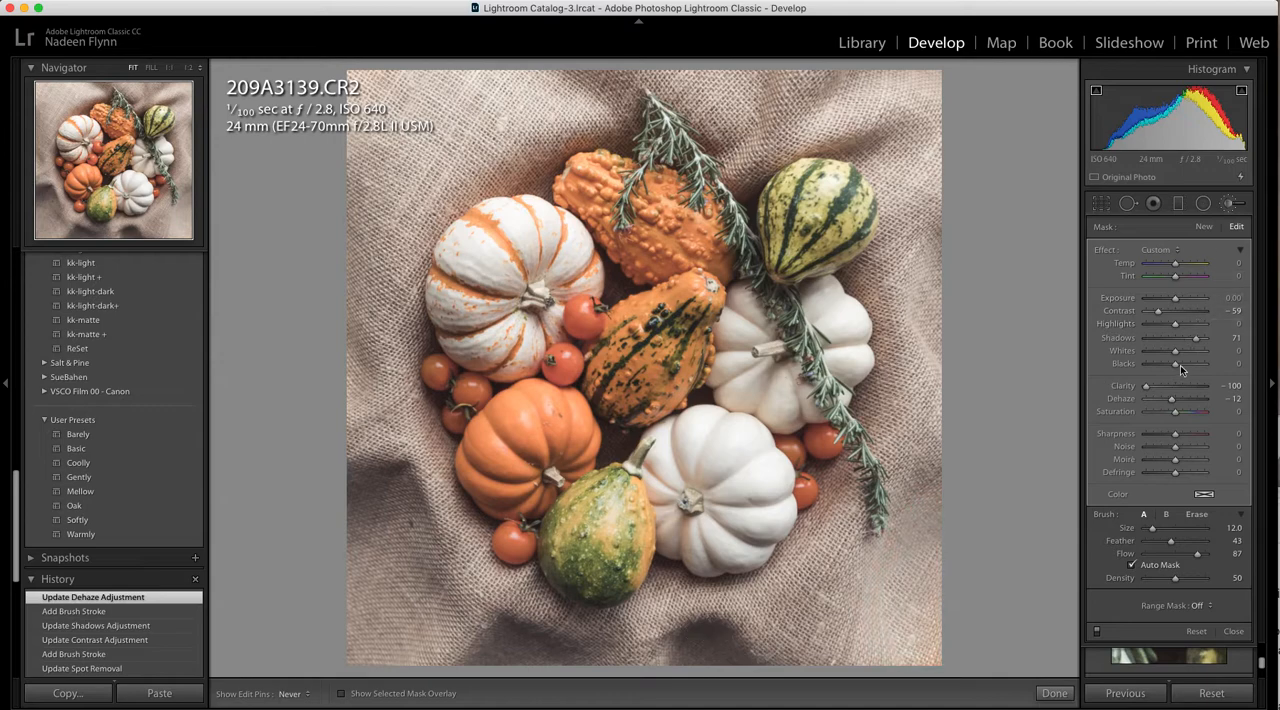
# Set the brush adjustment's Blacks to 22, paint more strokes along the burlap's lower edge right of center, and close the adjustment brush
pyautogui.moveTo(1180, 366); pyautogui.dragTo(1181, 368)
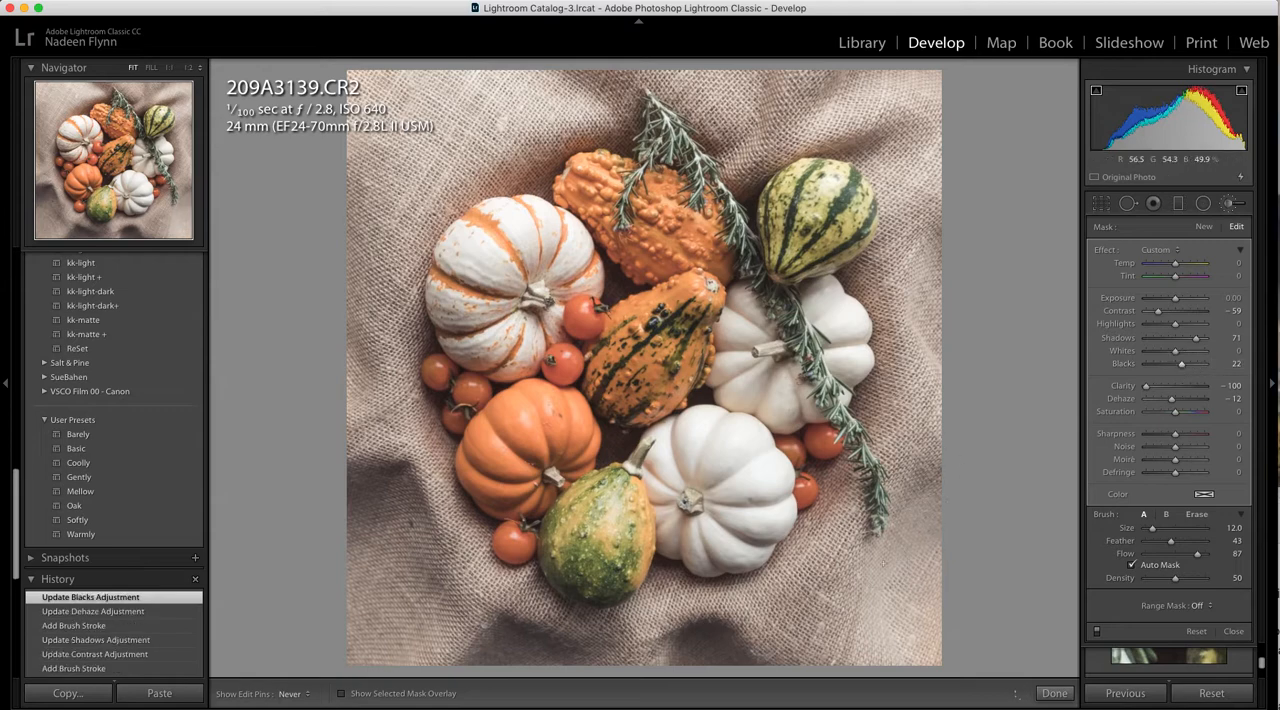
pyautogui.moveTo(752, 655); pyautogui.dragTo(805, 640)
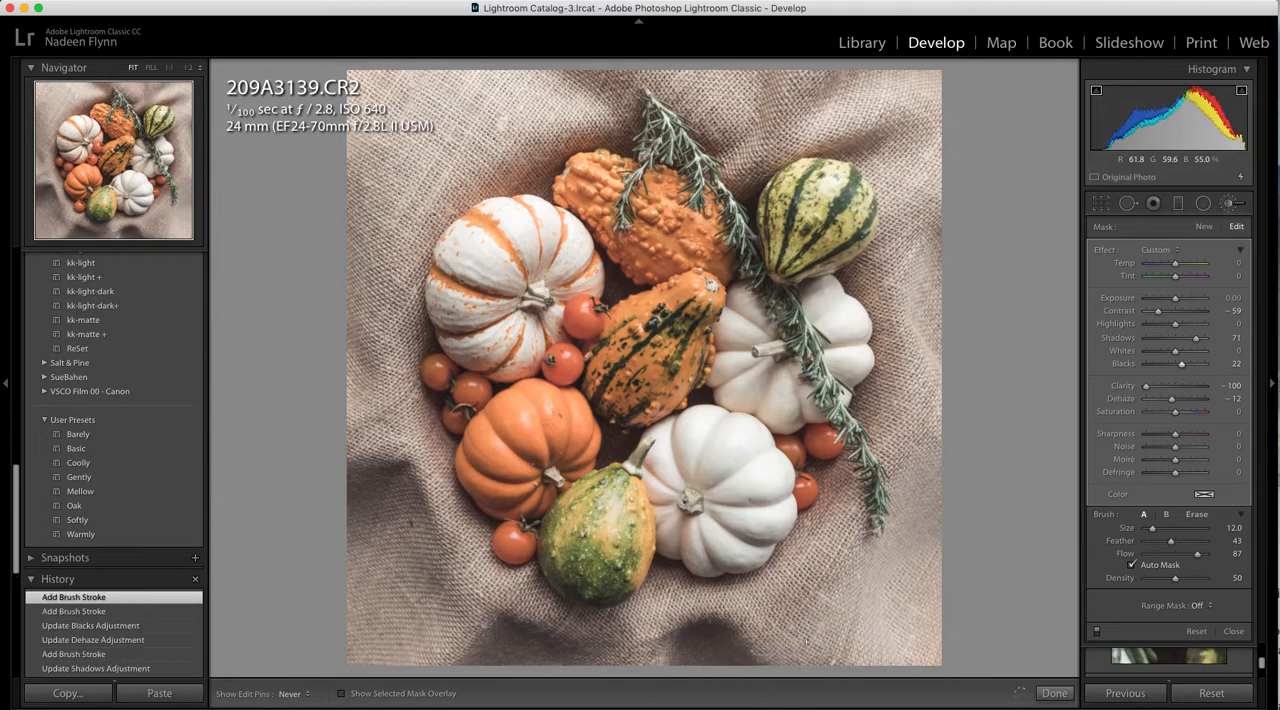
pyautogui.click(820, 683)
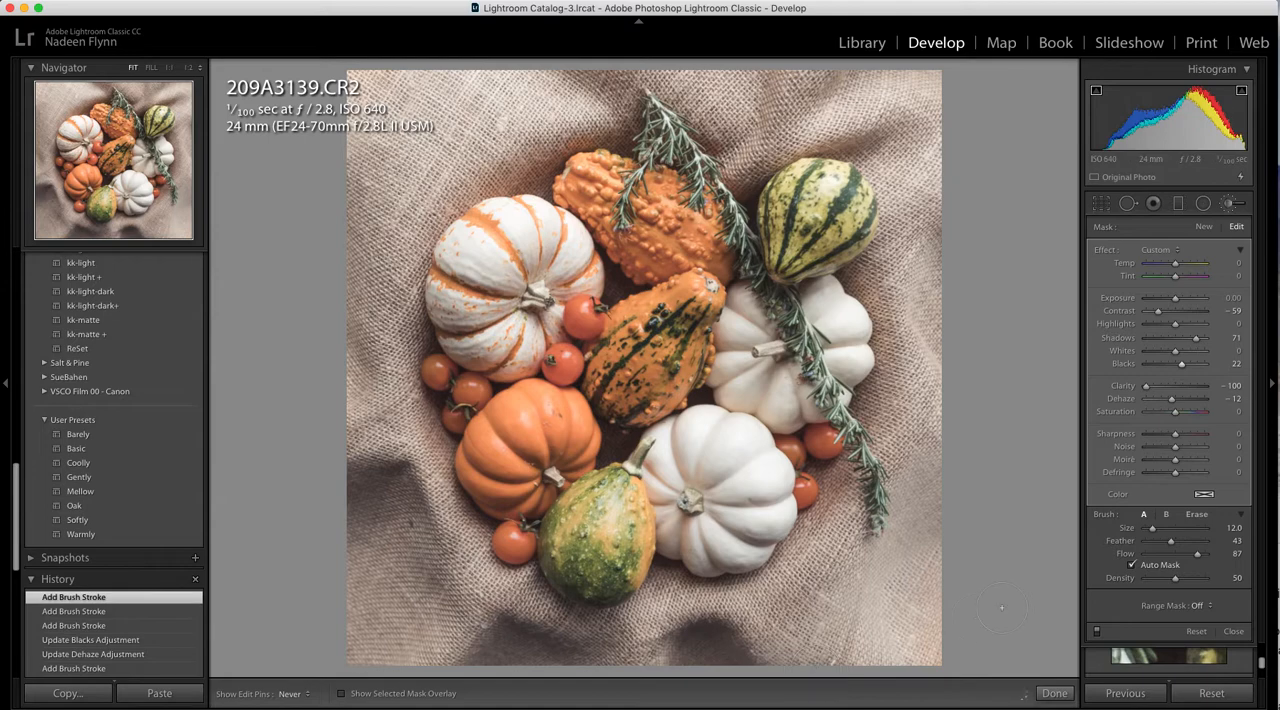
pyautogui.click(1232, 205)
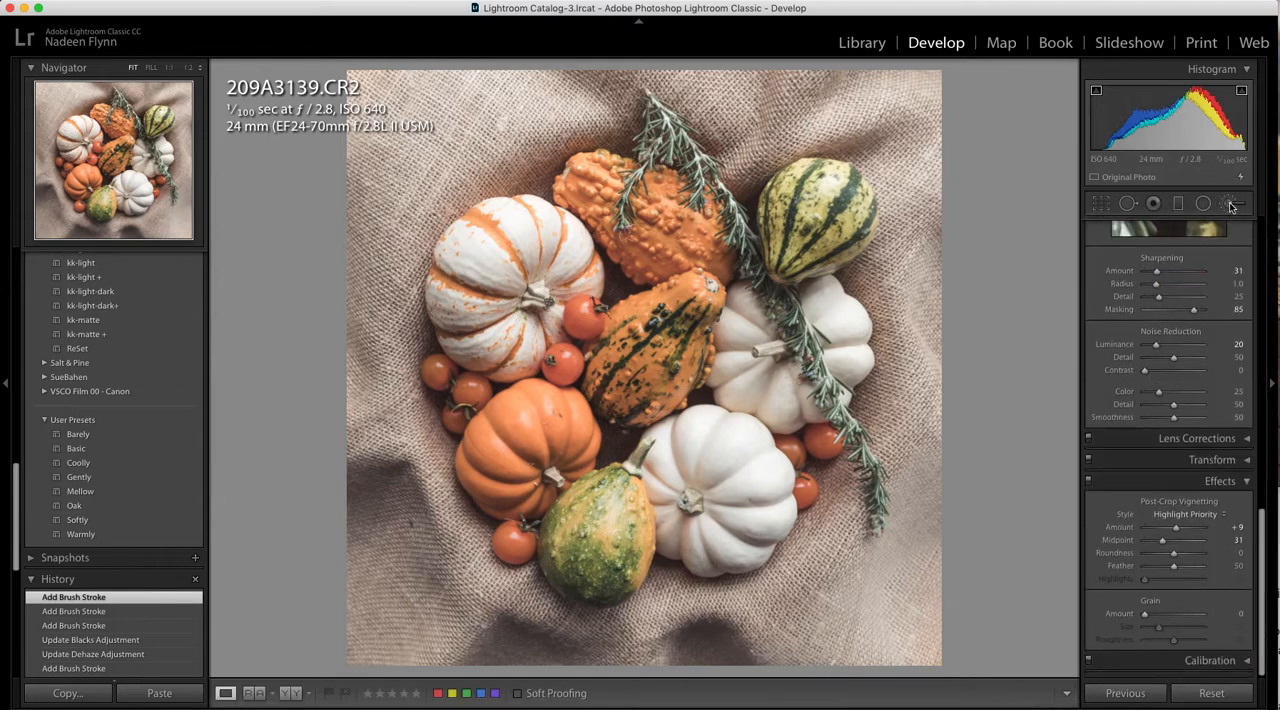
# Raise the photo's overall Exposure to +0.45 in the basic tone settings
pyautogui.scroll(10, 1186, 296)
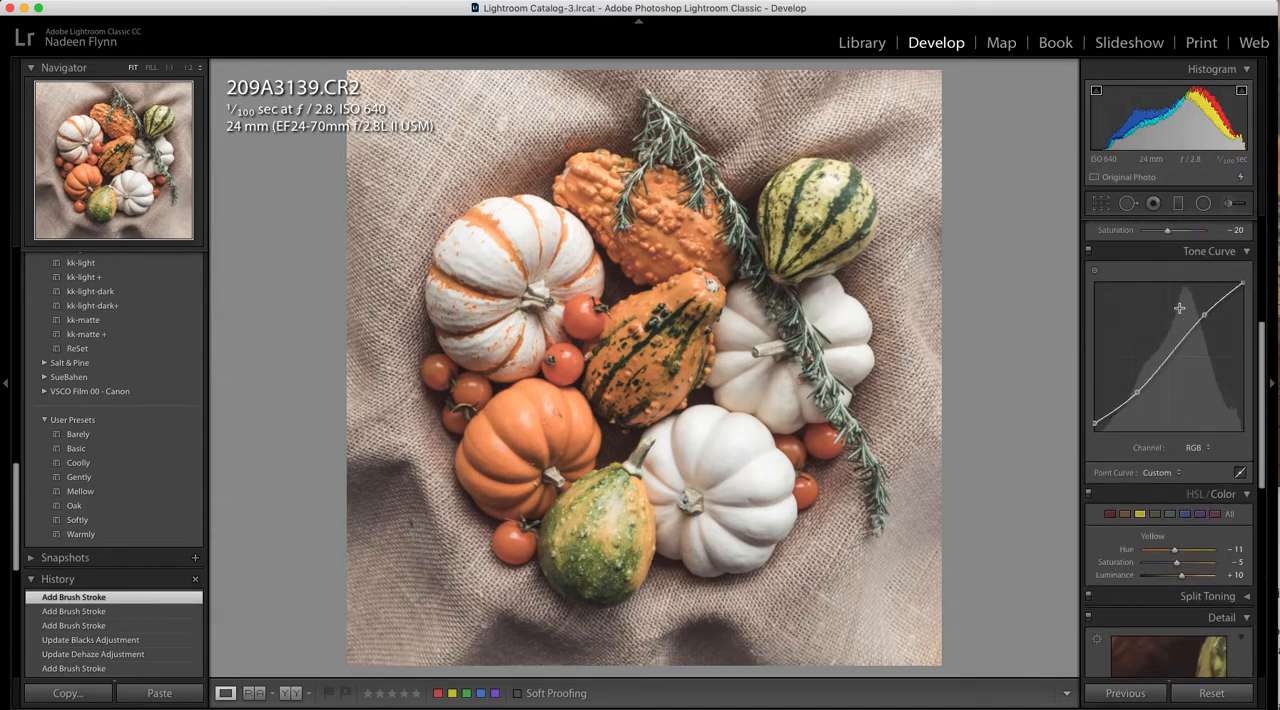
pyautogui.scroll(6, 1179, 308)
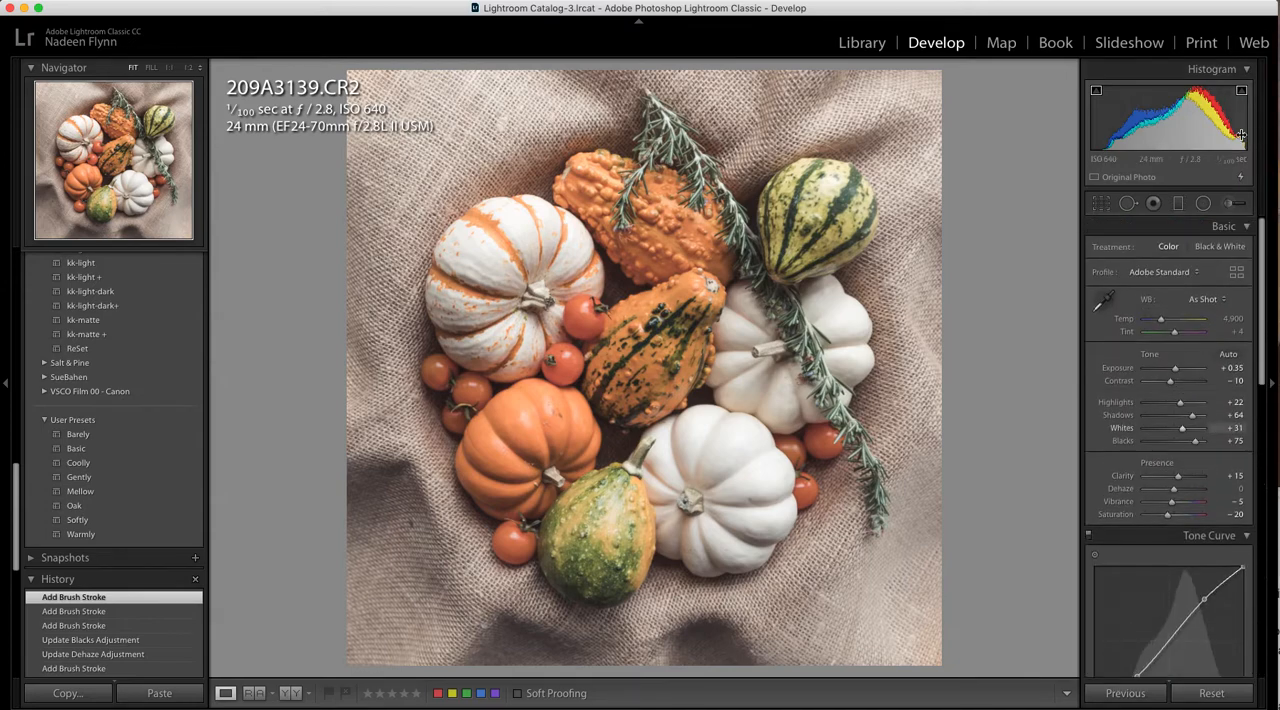
pyautogui.click(1176, 370)
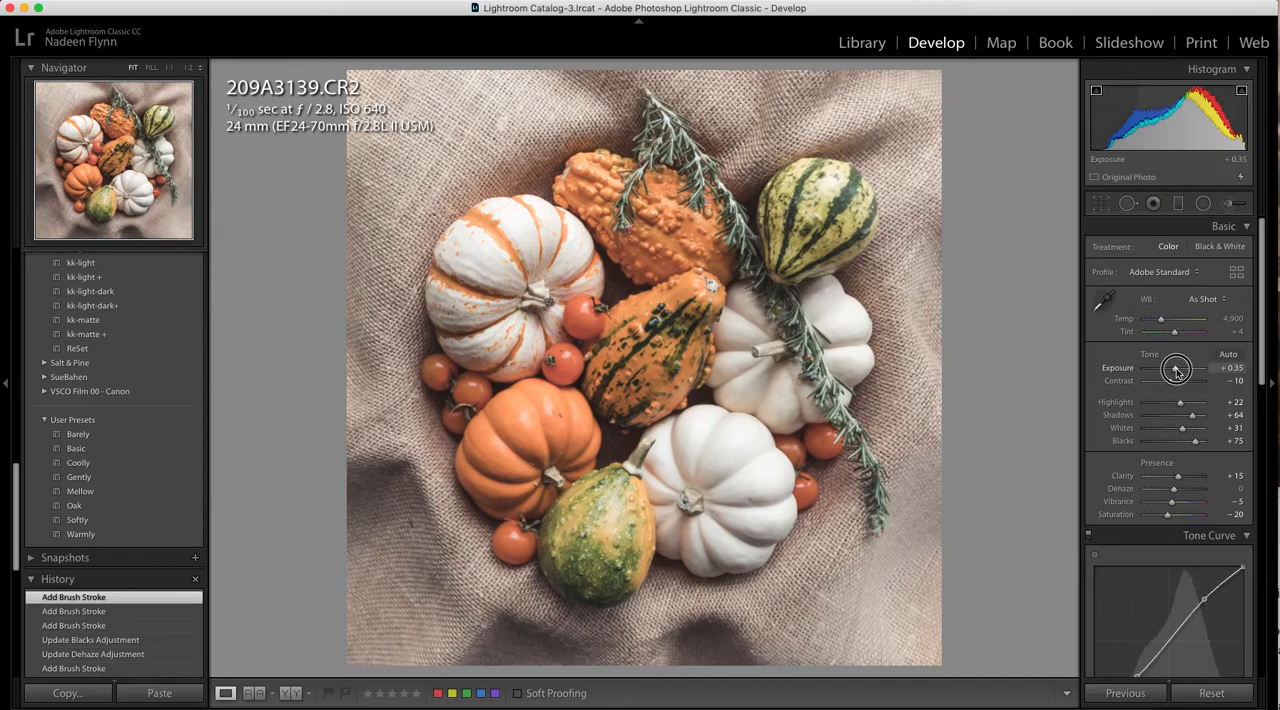
pyautogui.moveTo(1176, 370); pyautogui.dragTo(1176, 370)
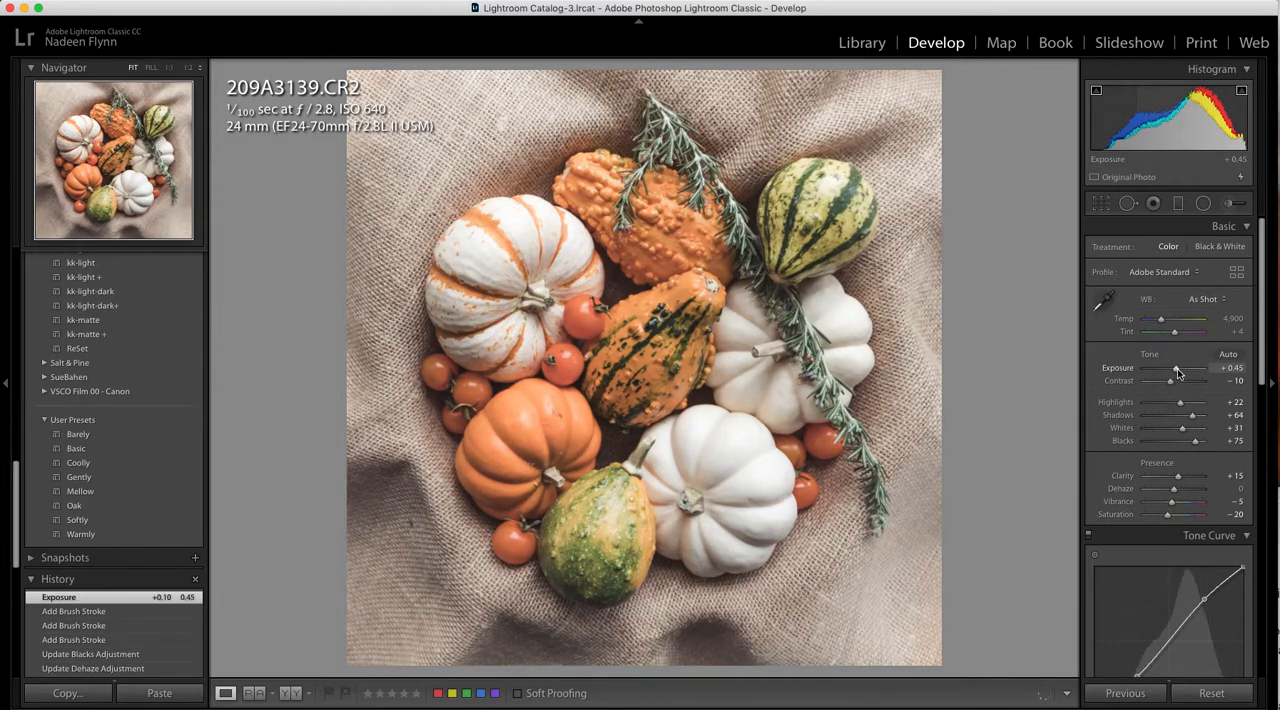
# Set up a new adjustment brush from the Burn (Darken) effect with Exposure -0.30, Highlights -29 and Whites -23
pyautogui.click(1229, 205)
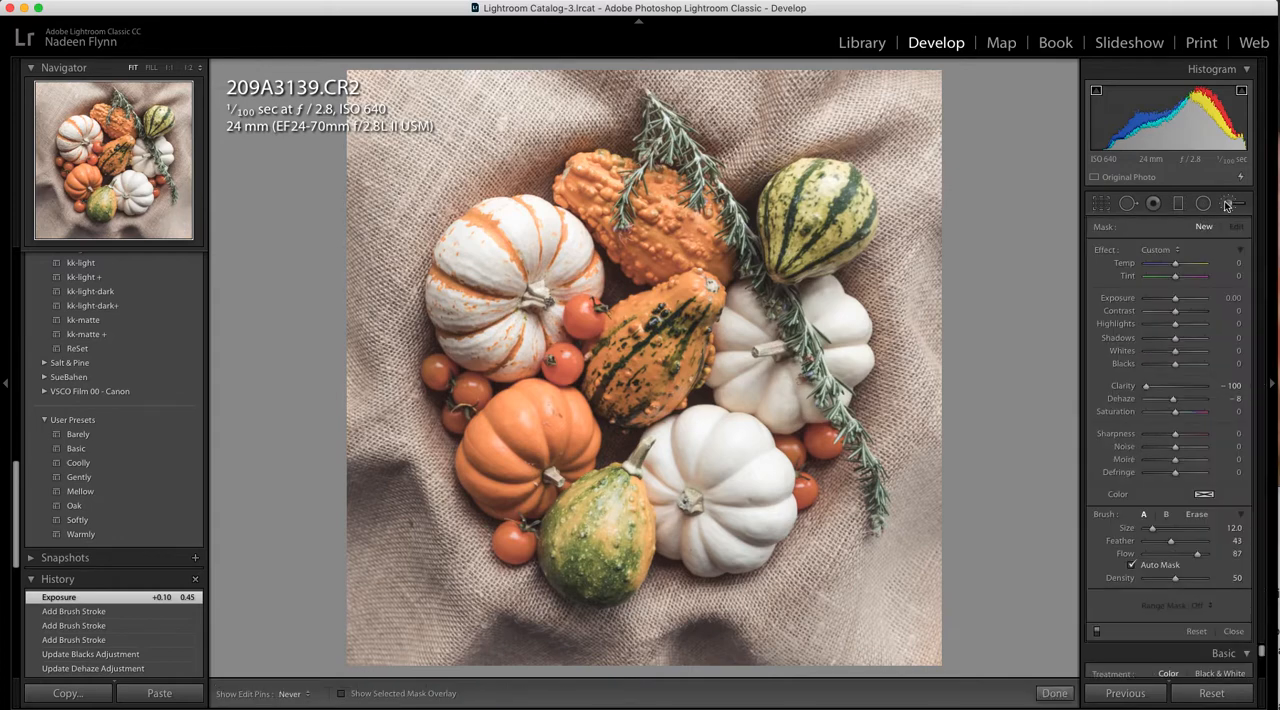
pyautogui.click(1178, 251)
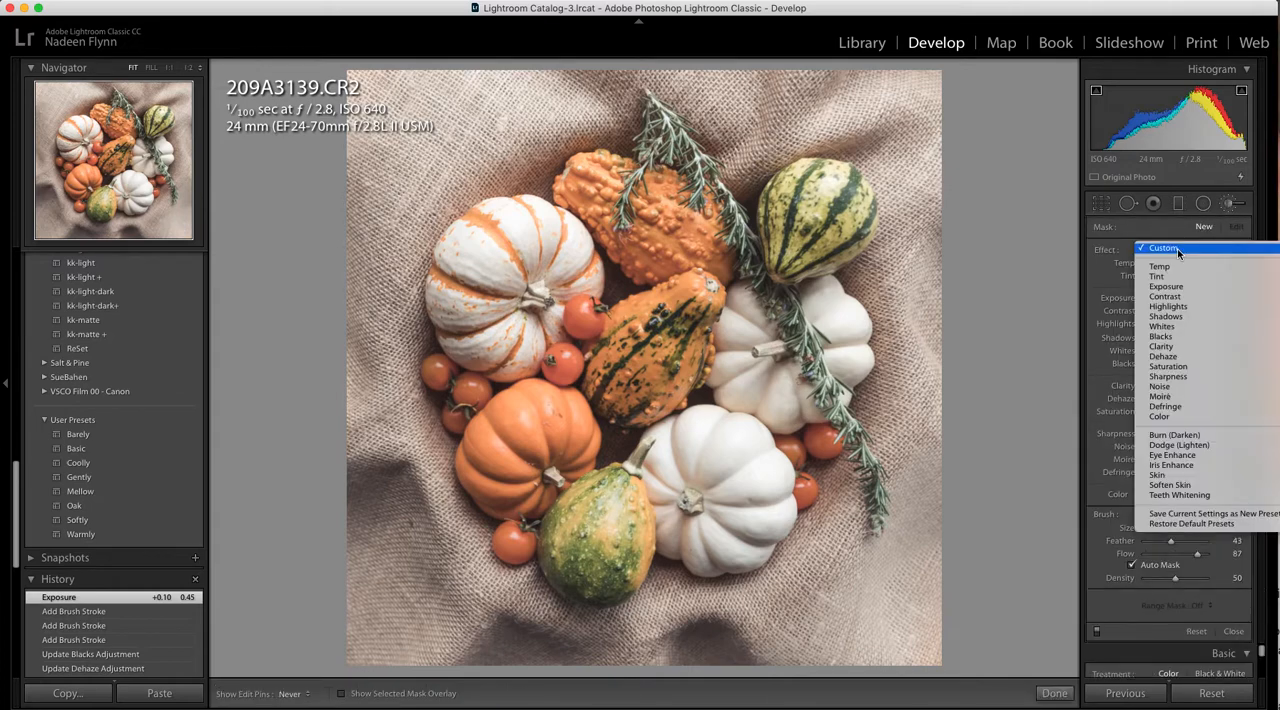
pyautogui.click(1184, 437)
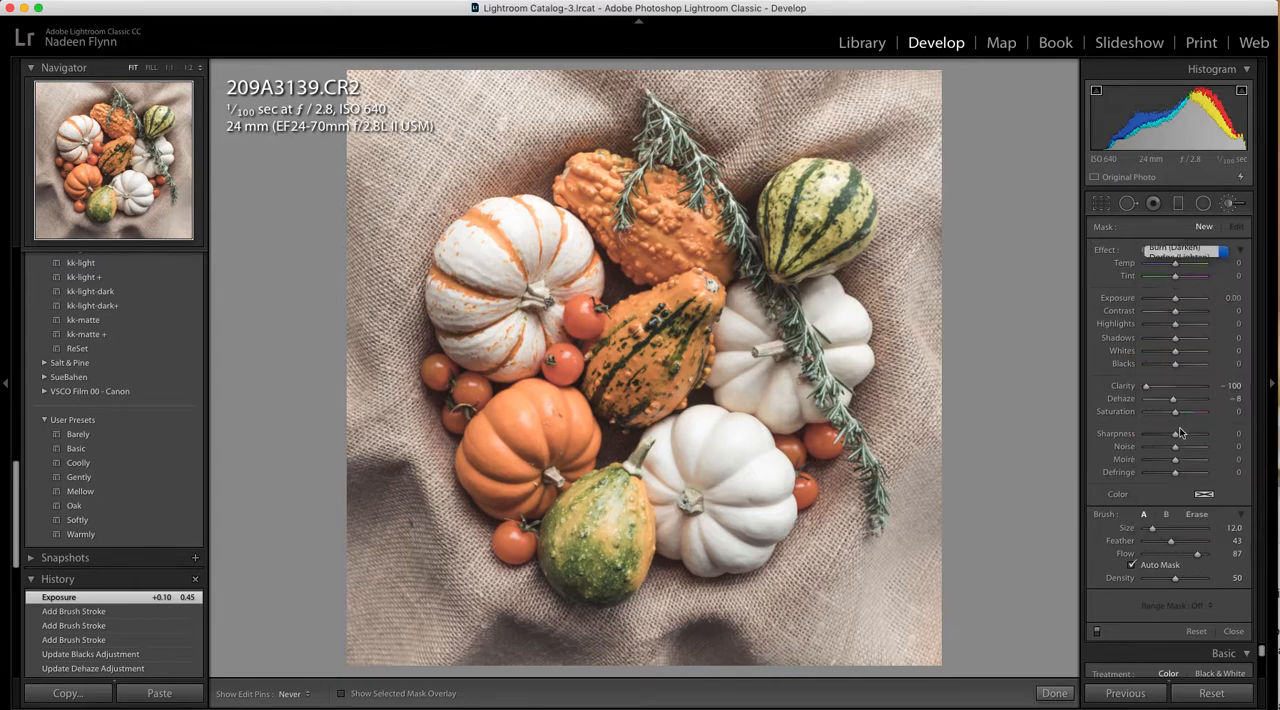
pyautogui.moveTo(1177, 352); pyautogui.dragTo(1166, 325)
pyautogui.click(1175, 325)
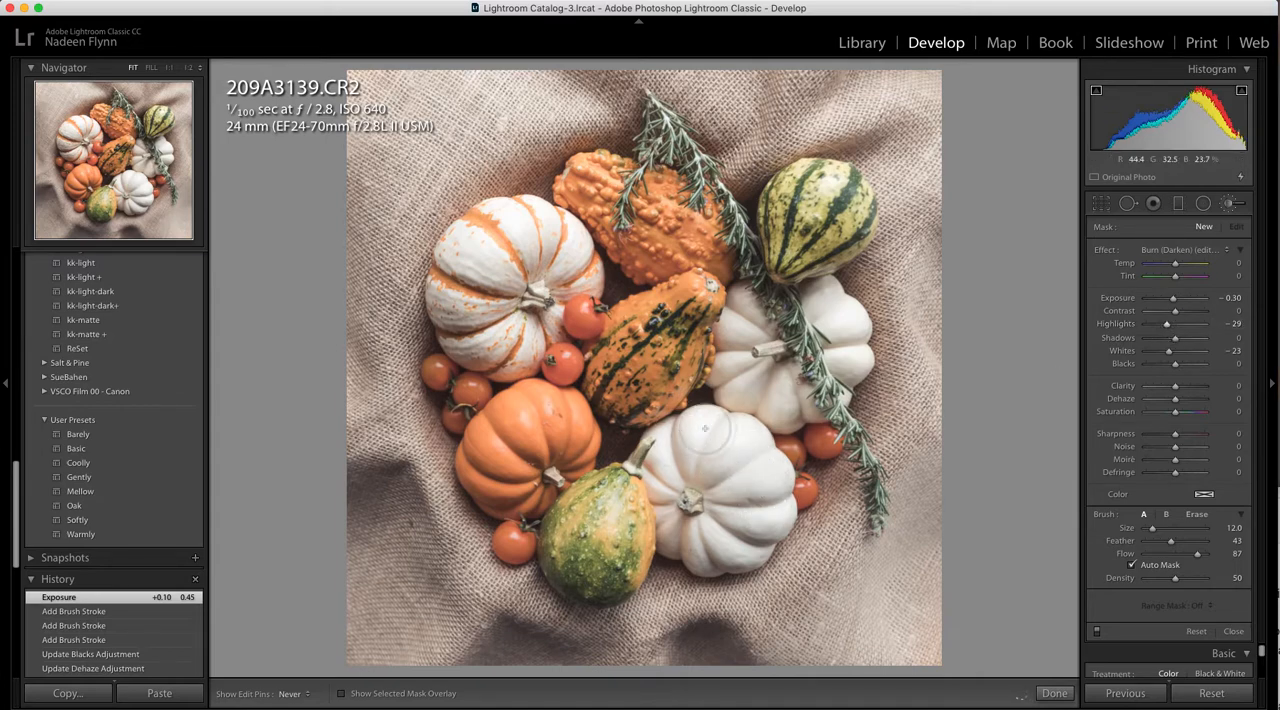
# Burn the bright areas of the striped pumpkin, brush the two white pumpkins with a separate new mask, and close the adjustment brush
pyautogui.moveTo(557, 234); pyautogui.dragTo(557, 240)
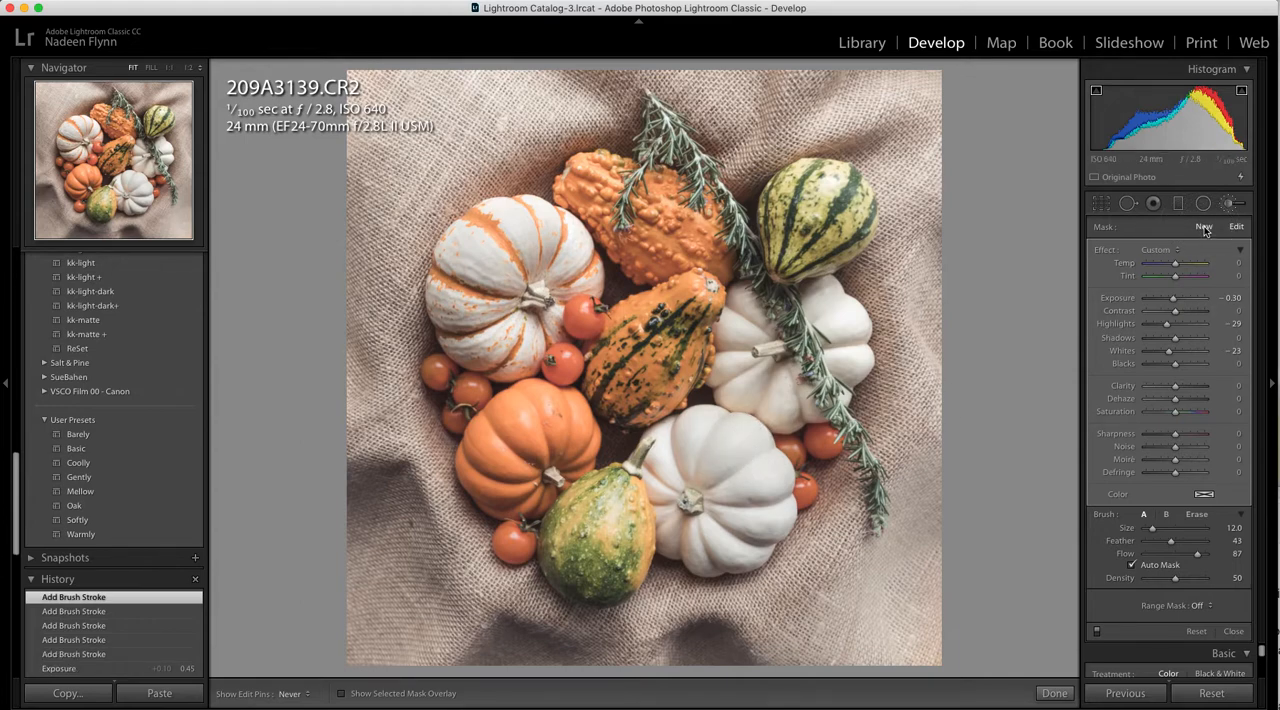
pyautogui.click(1205, 228)
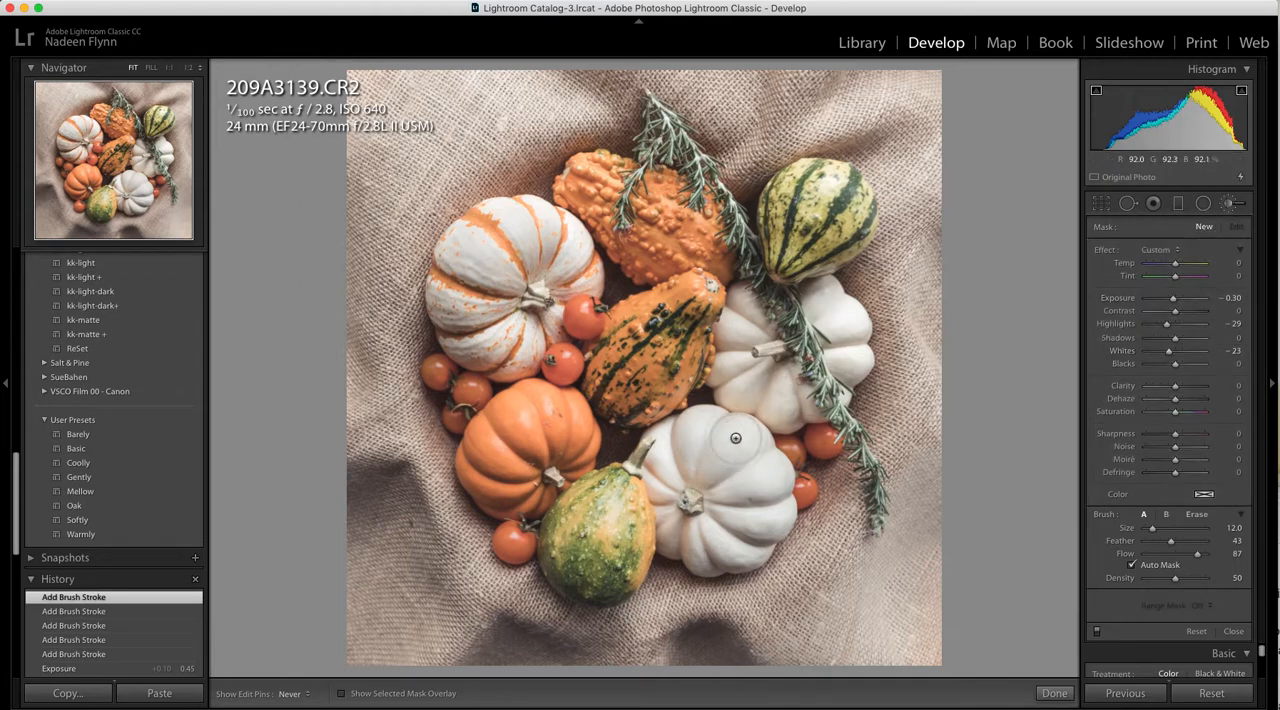
pyautogui.moveTo(735, 439)
pyautogui.mouseDown()
pyautogui.moveTo(748, 438)
pyautogui.moveTo(697, 430)
pyautogui.moveTo(666, 457)
pyautogui.moveTo(730, 457)
pyautogui.moveTo(764, 478)
pyautogui.moveTo(749, 445)
pyautogui.mouseUp()
pyautogui.moveTo(839, 319); pyautogui.dragTo(790, 312)
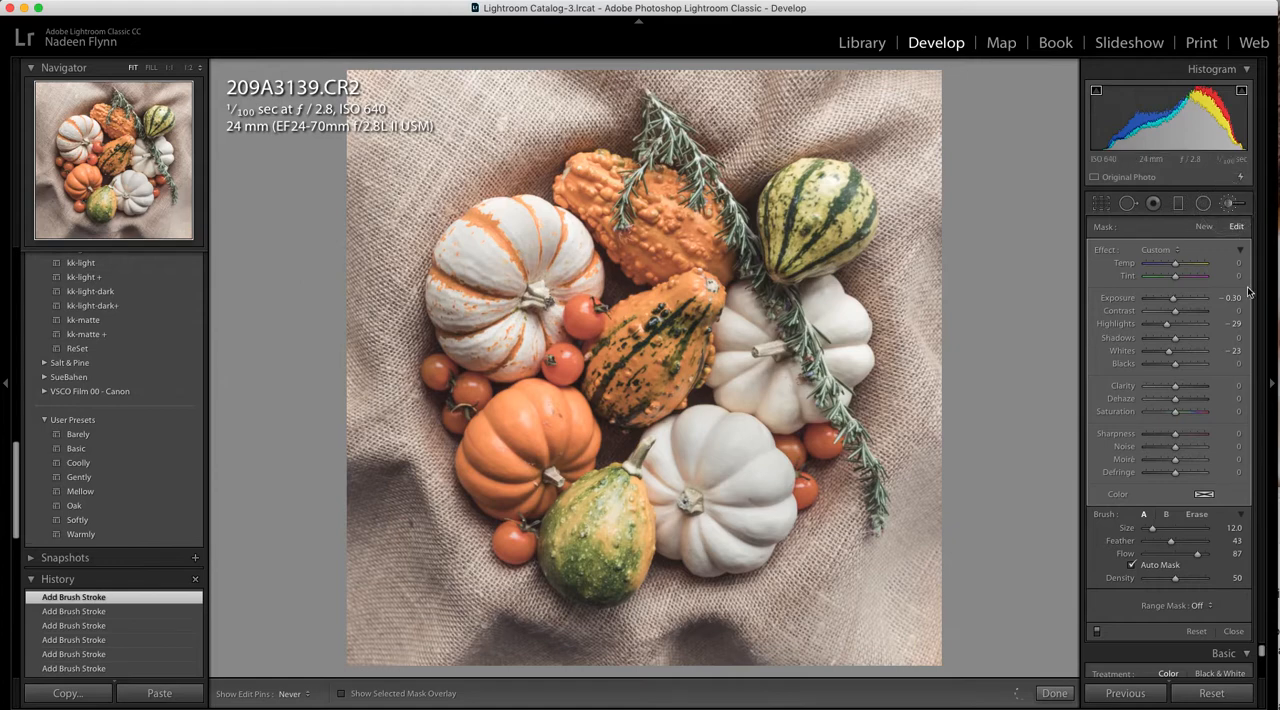
pyautogui.click(1229, 203)
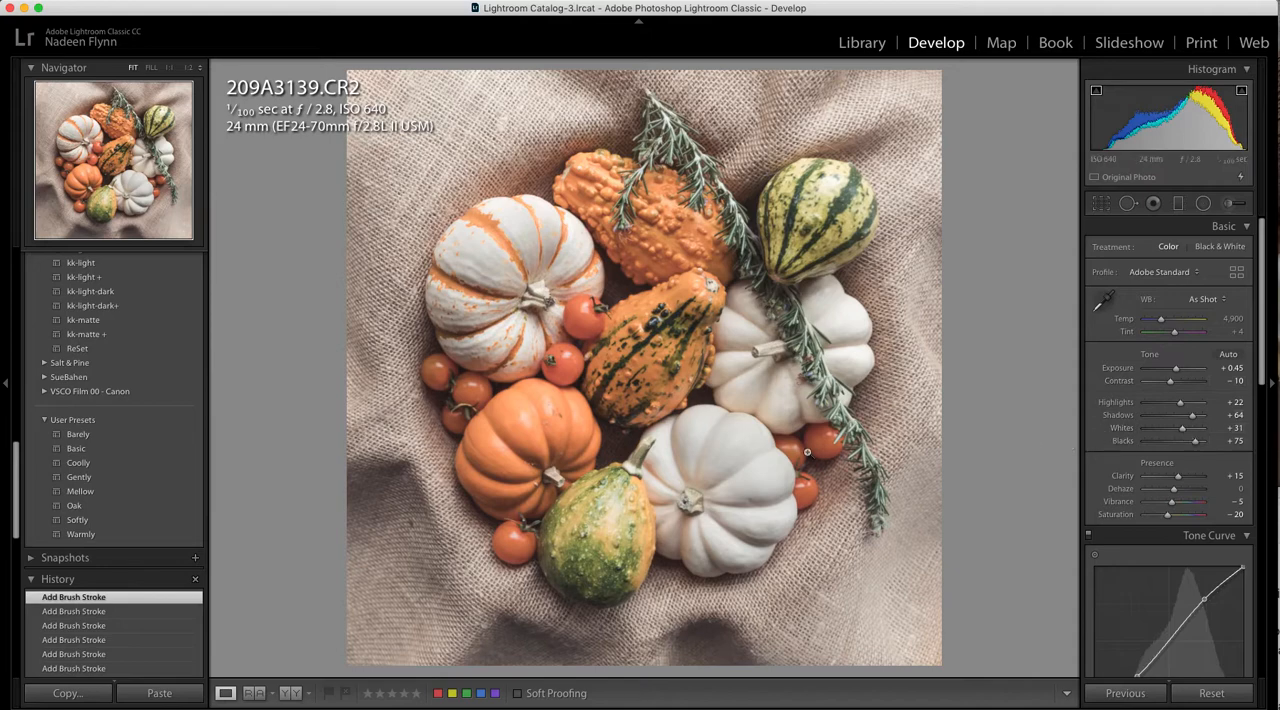
# Compare the edit side by side with its before version, and show the original Import state from the history in single view
pyautogui.click(289, 693)
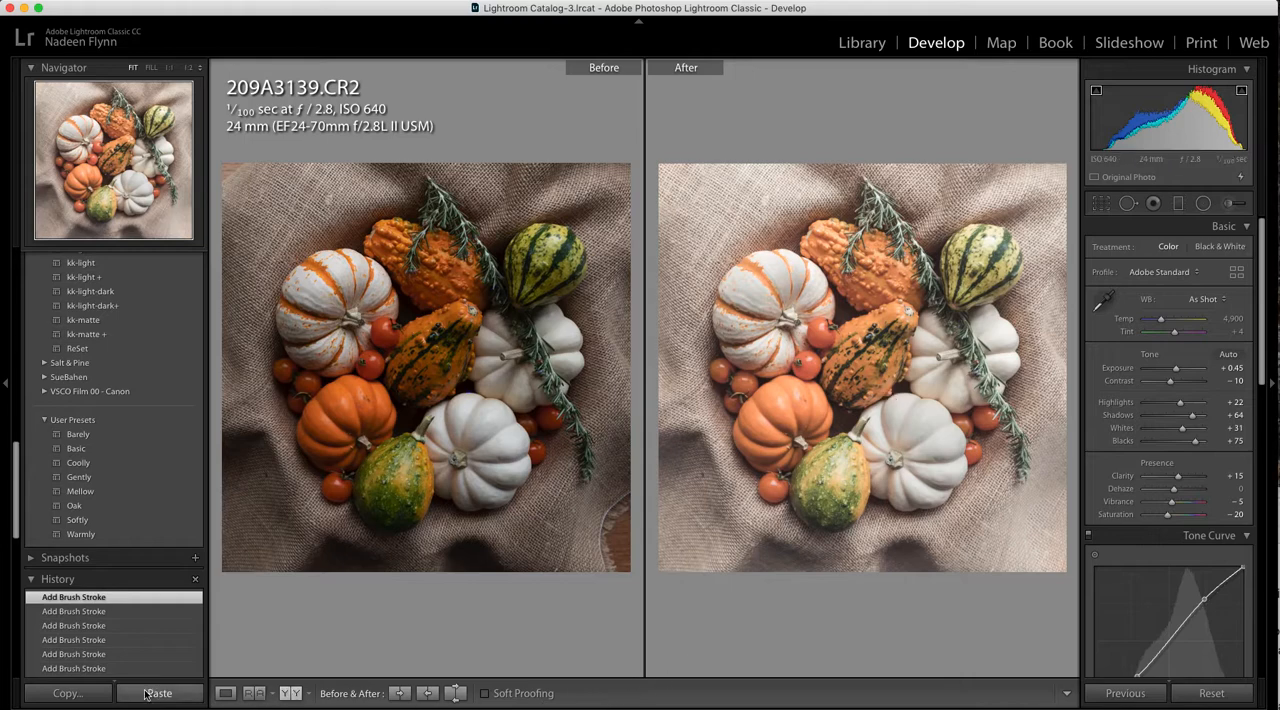
pyautogui.click(226, 693)
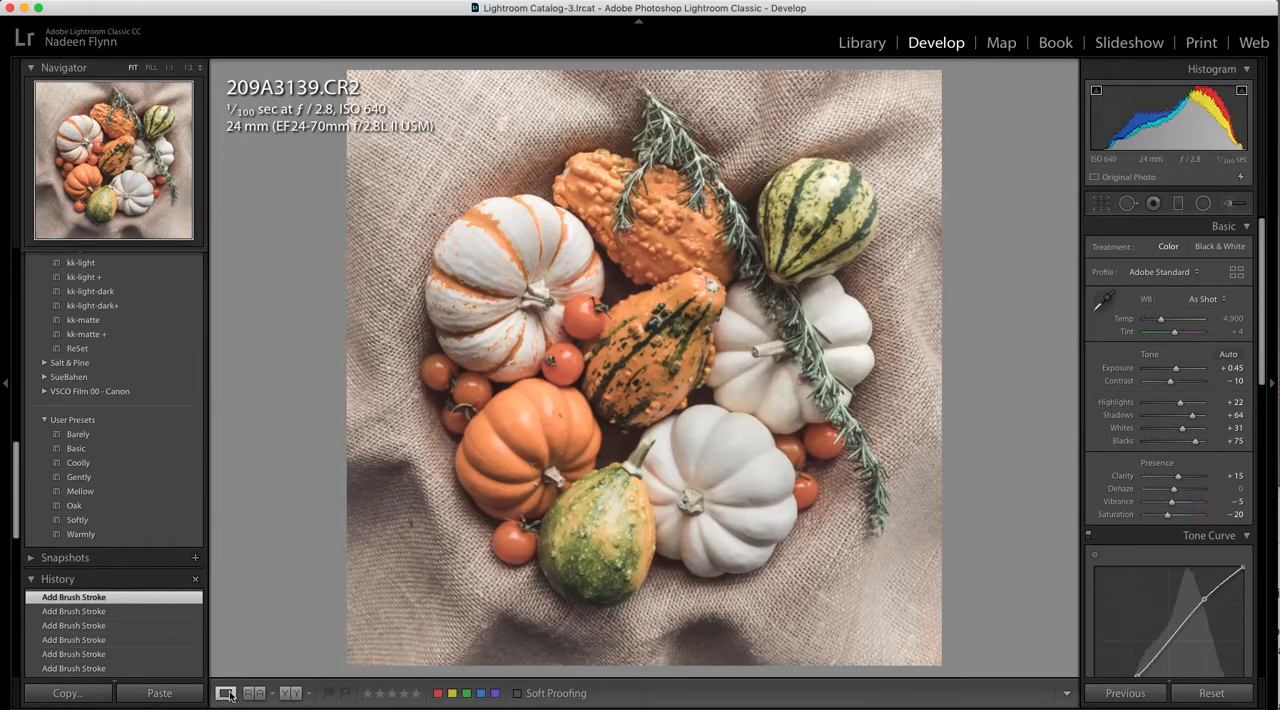
pyautogui.scroll(-10, 157, 610)
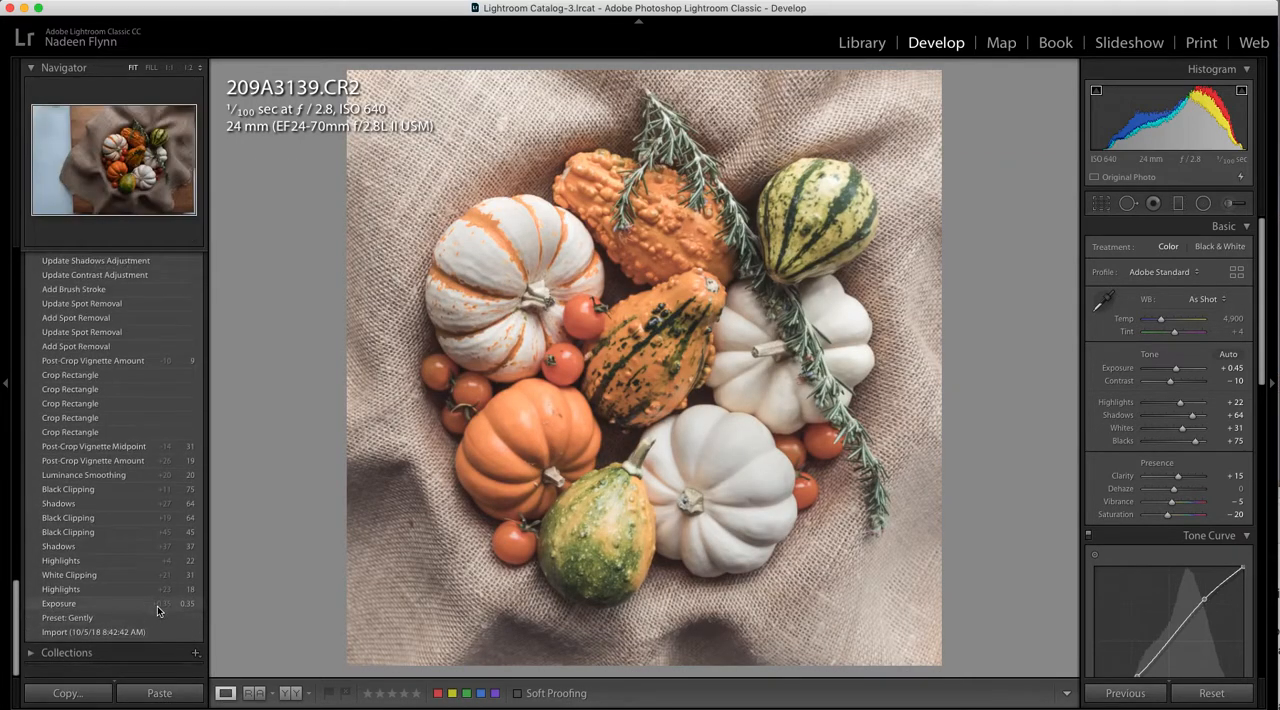
pyautogui.click(148, 640)
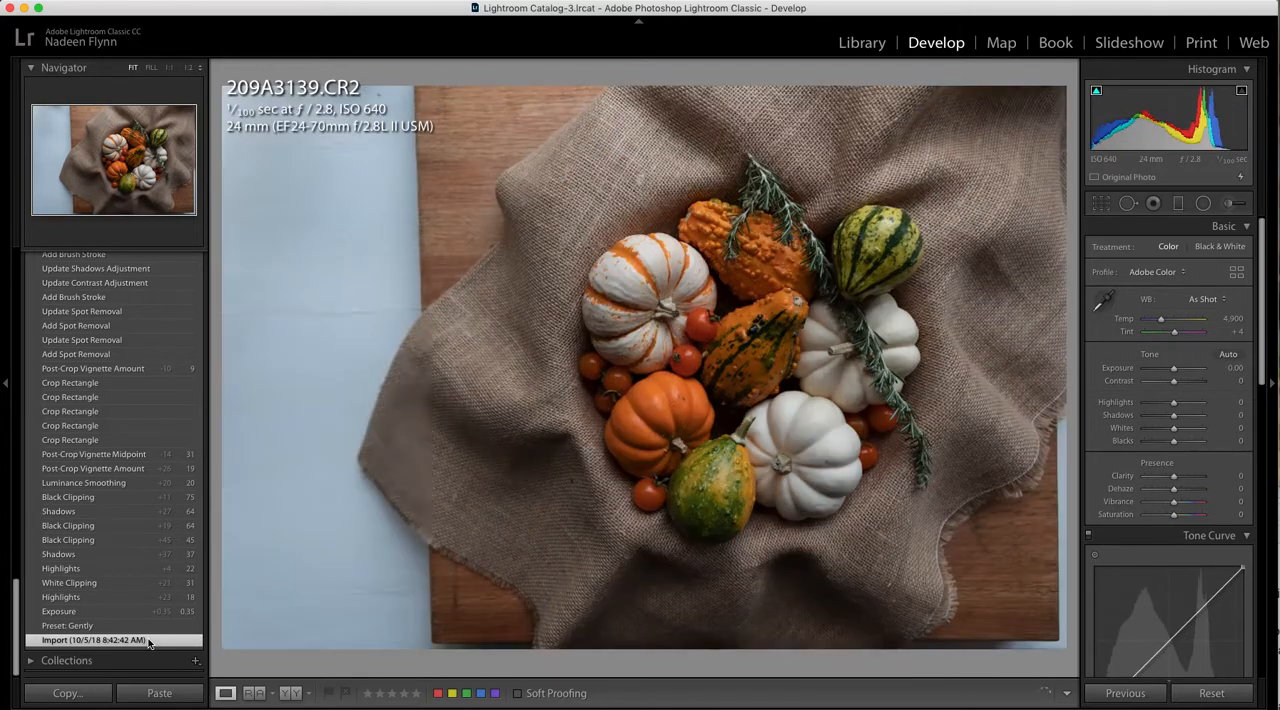